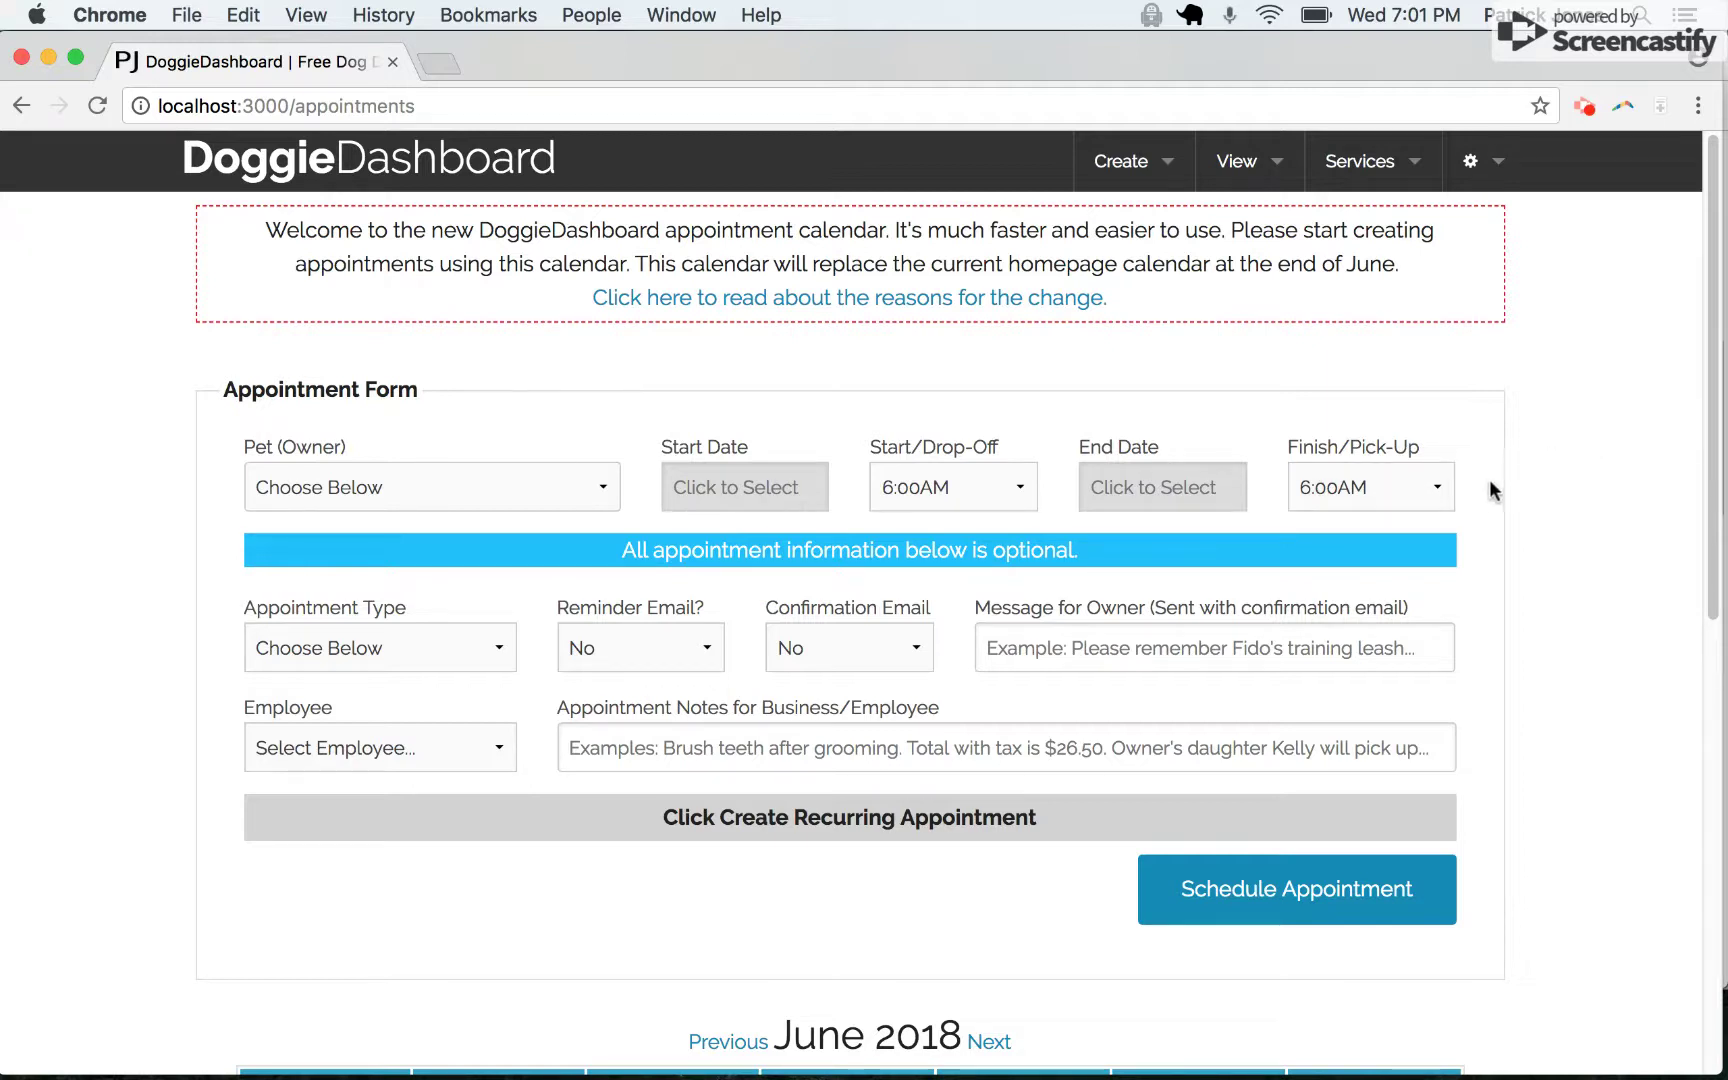
- Choose Carrot (Bo Jackson), start date Jun 7 2018, and an 8:00AM drop-off time
{"action": "left_click", "coordinate": [422, 487]}
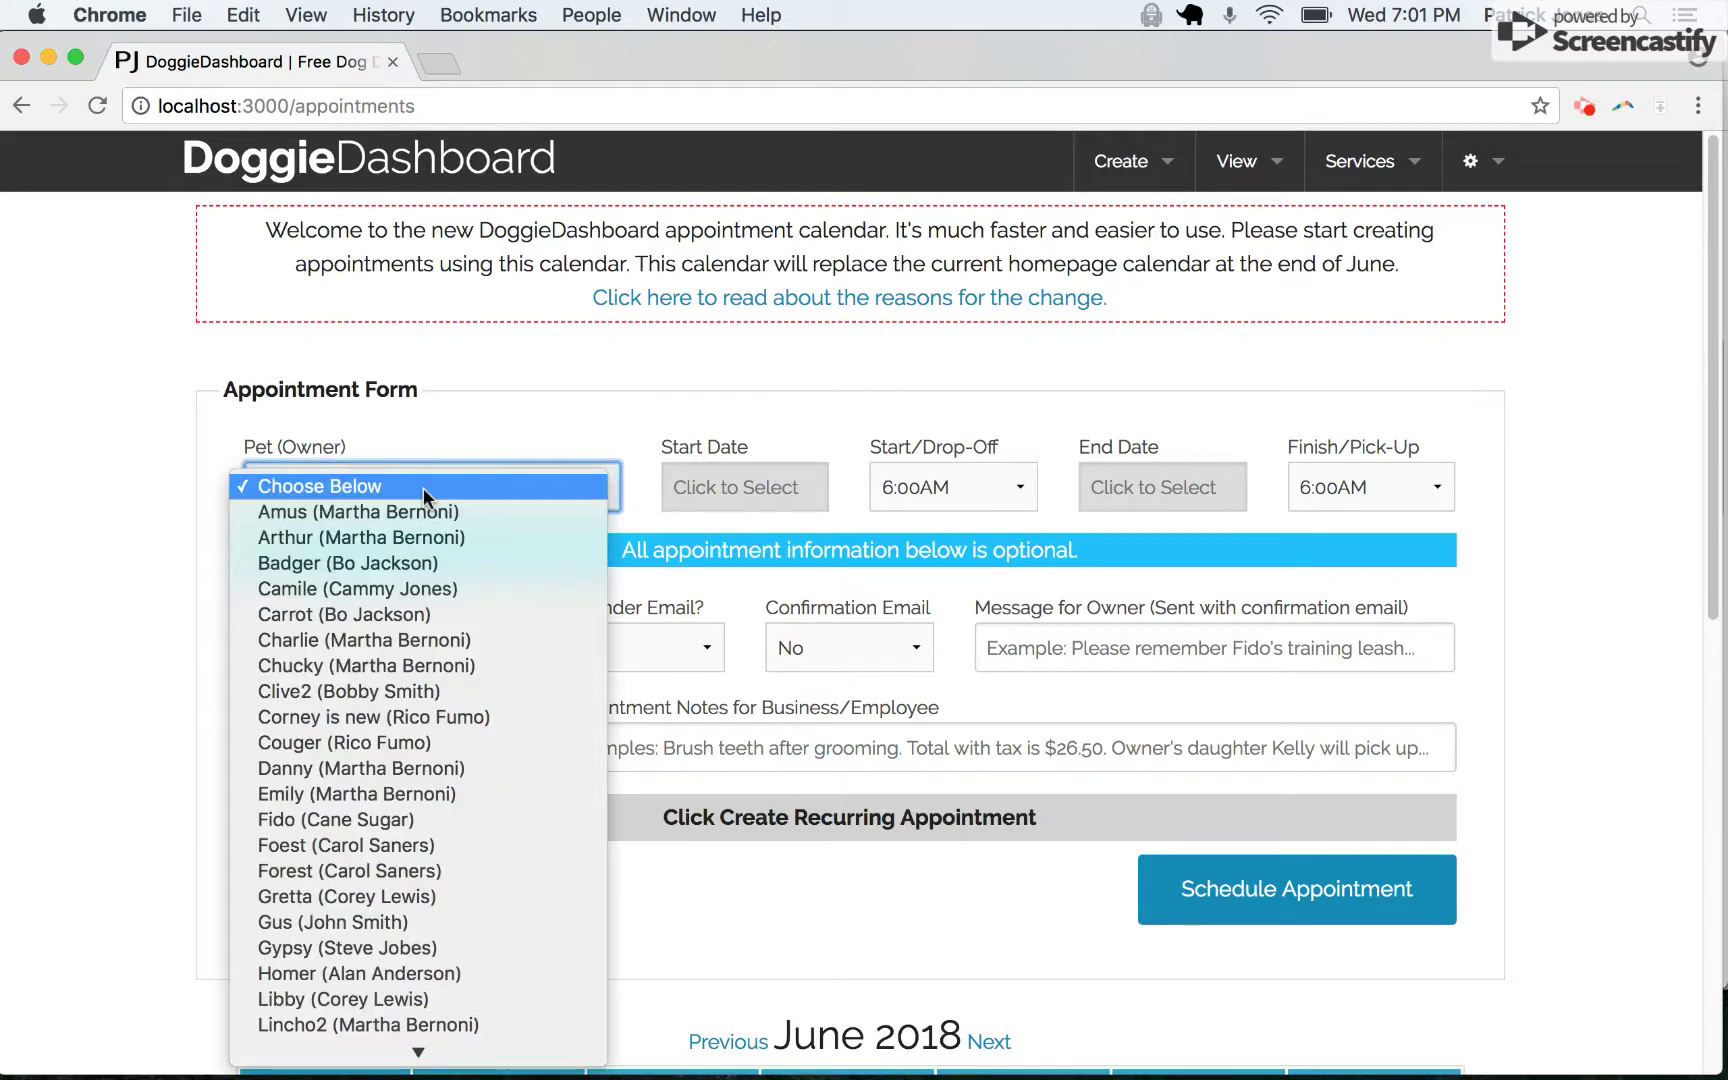
{"action": "left_click", "coordinate": [423, 616]}
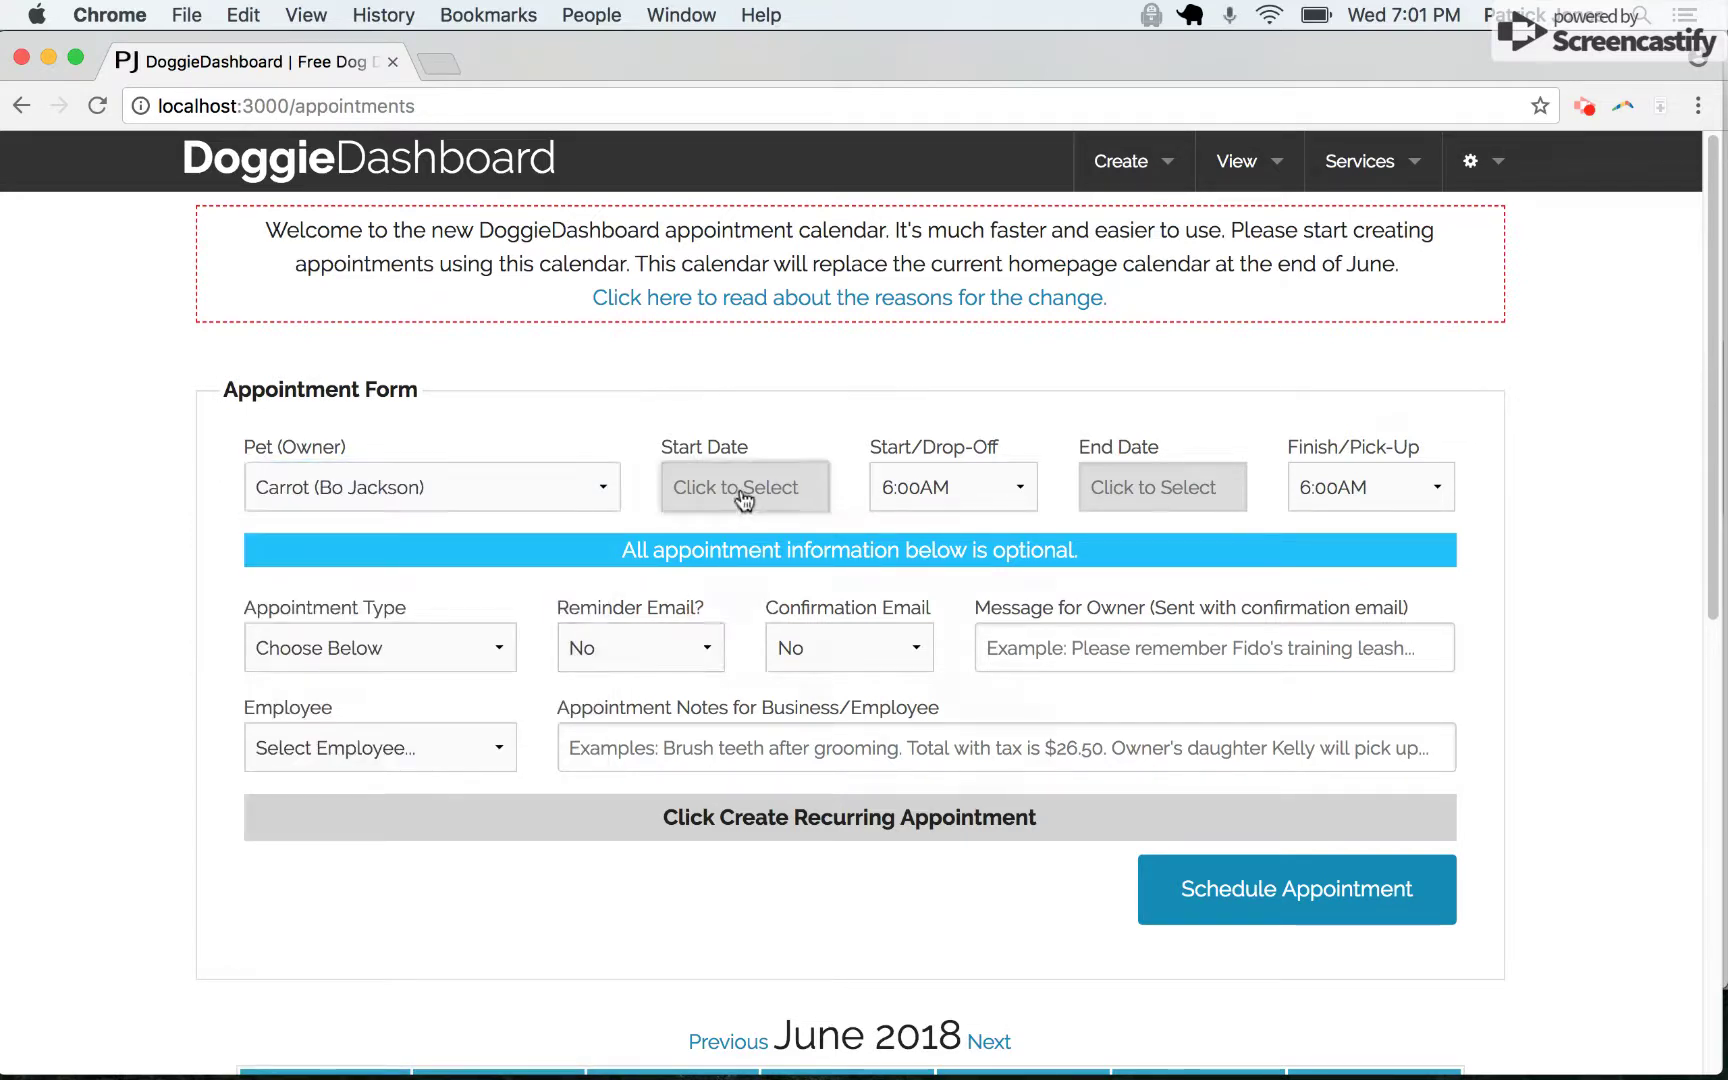
{"action": "left_click", "coordinate": [740, 488]}
{"action": "left_click", "coordinate": [932, 678]}
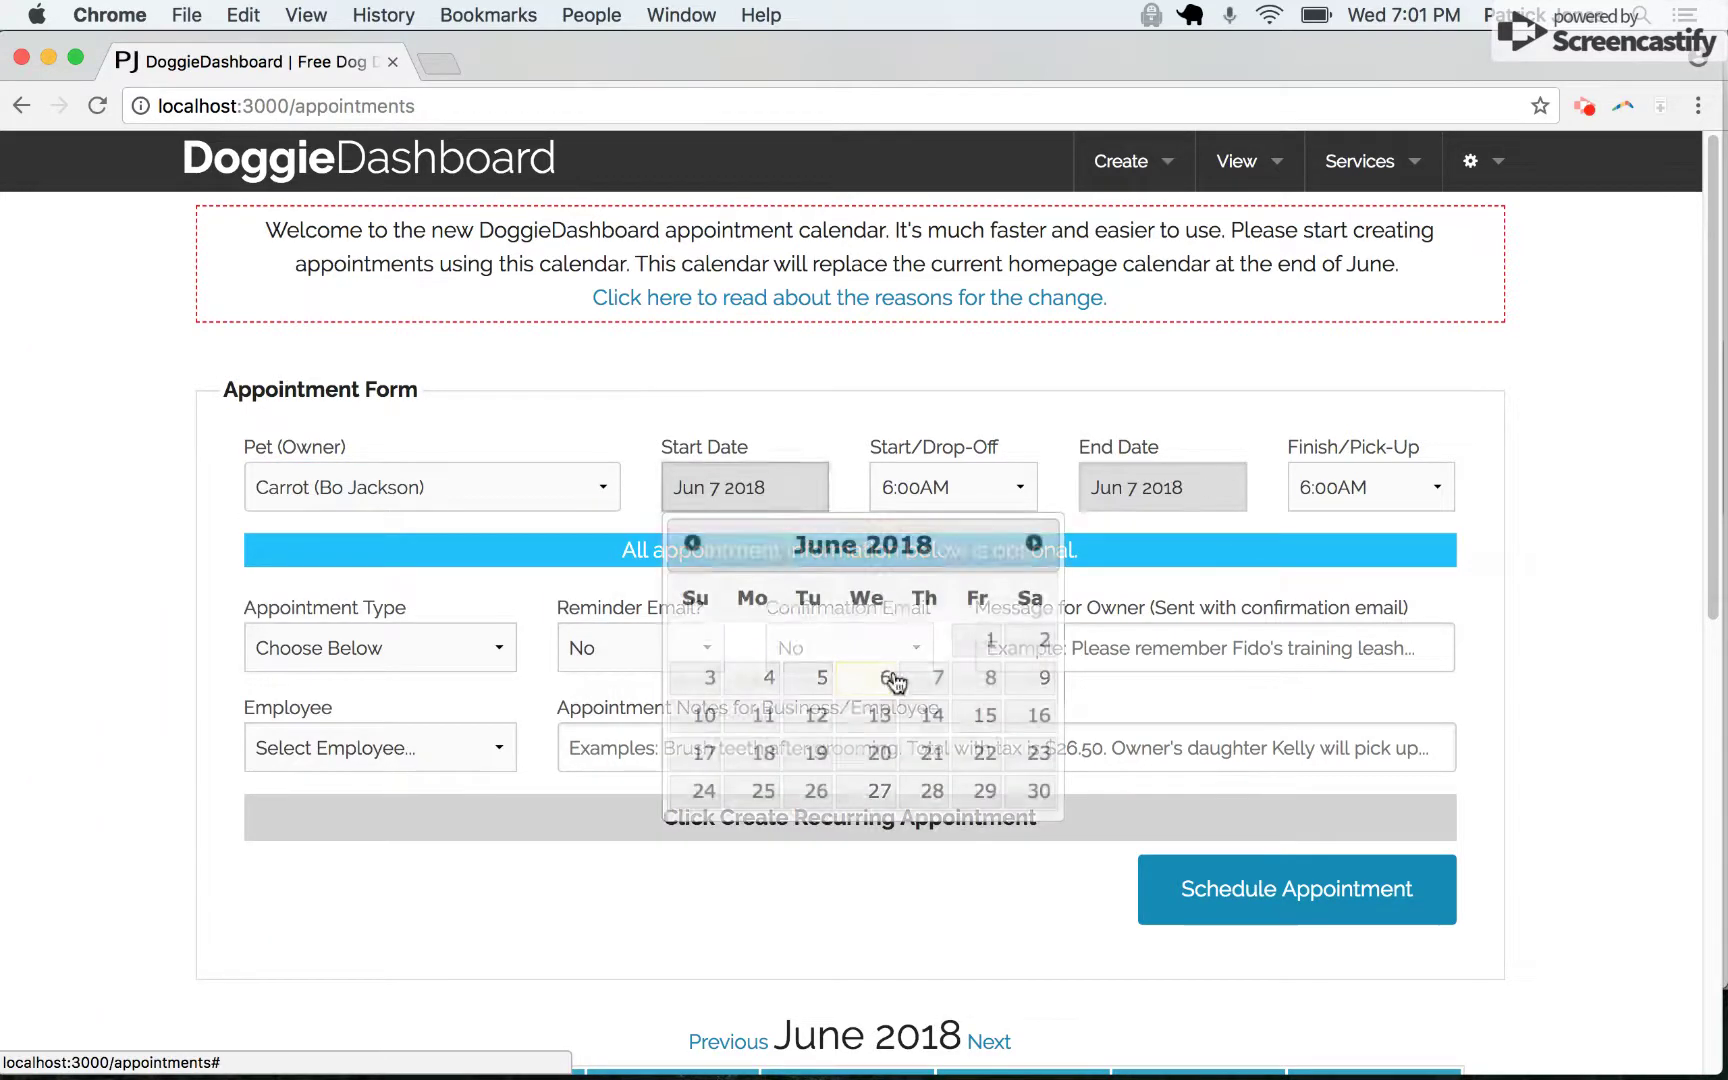
{"action": "left_click", "coordinate": [955, 490]}
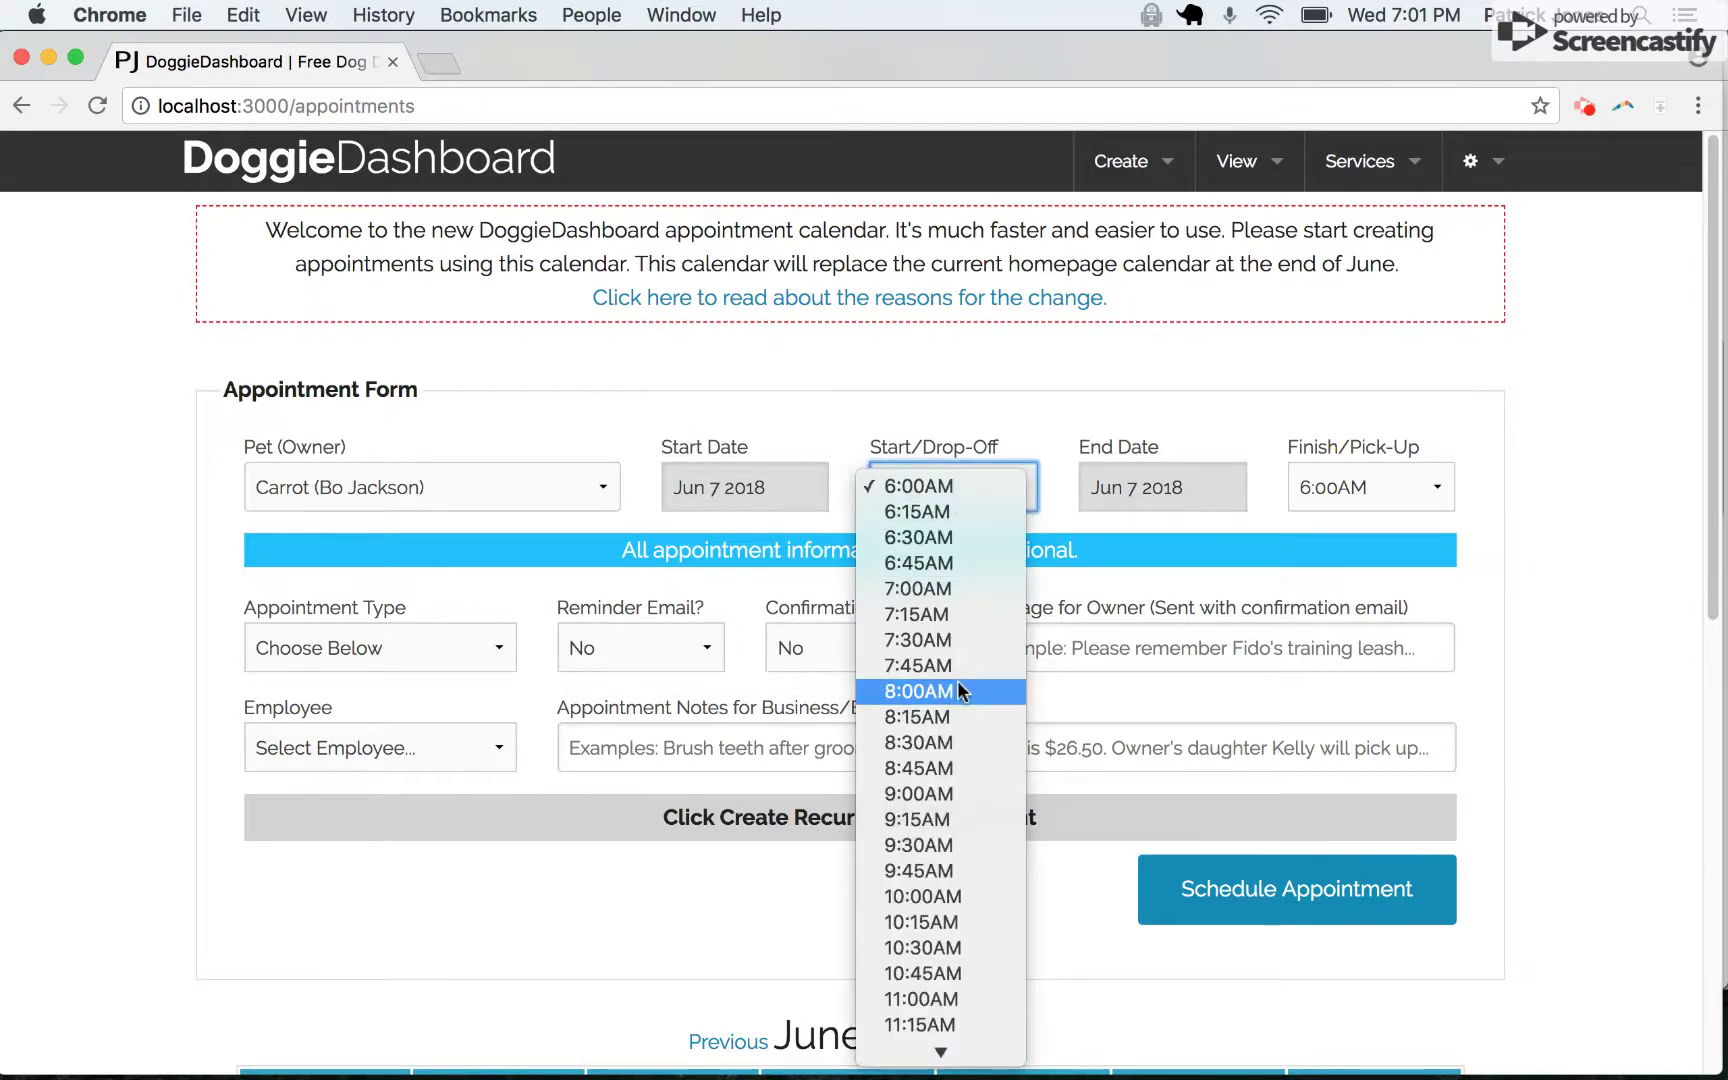
{"action": "key", "text": "Return"}
{"action": "left_click", "coordinate": [1370, 487]}
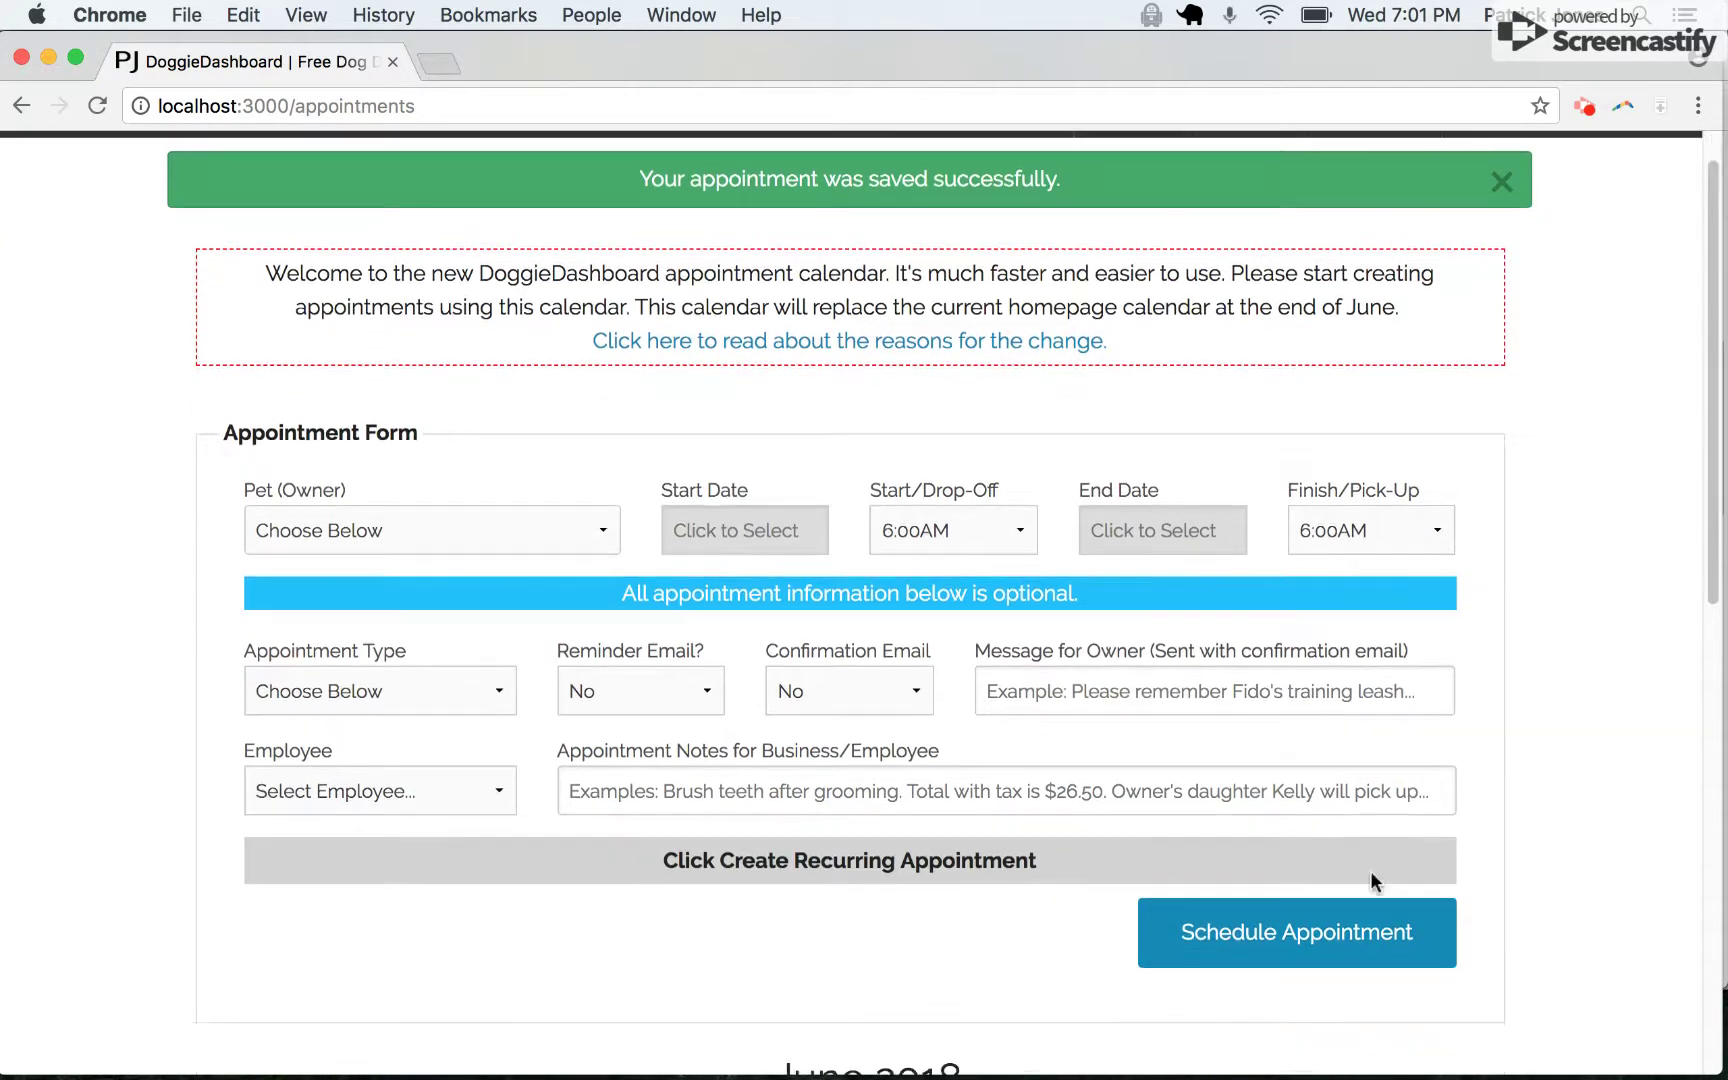
{"action": "scroll", "coordinate": [1370, 876], "scroll_direction": "down", "scroll_amount": 5}
{"action": "scroll", "coordinate": [1370, 877], "scroll_direction": "down", "scroll_amount": 3}
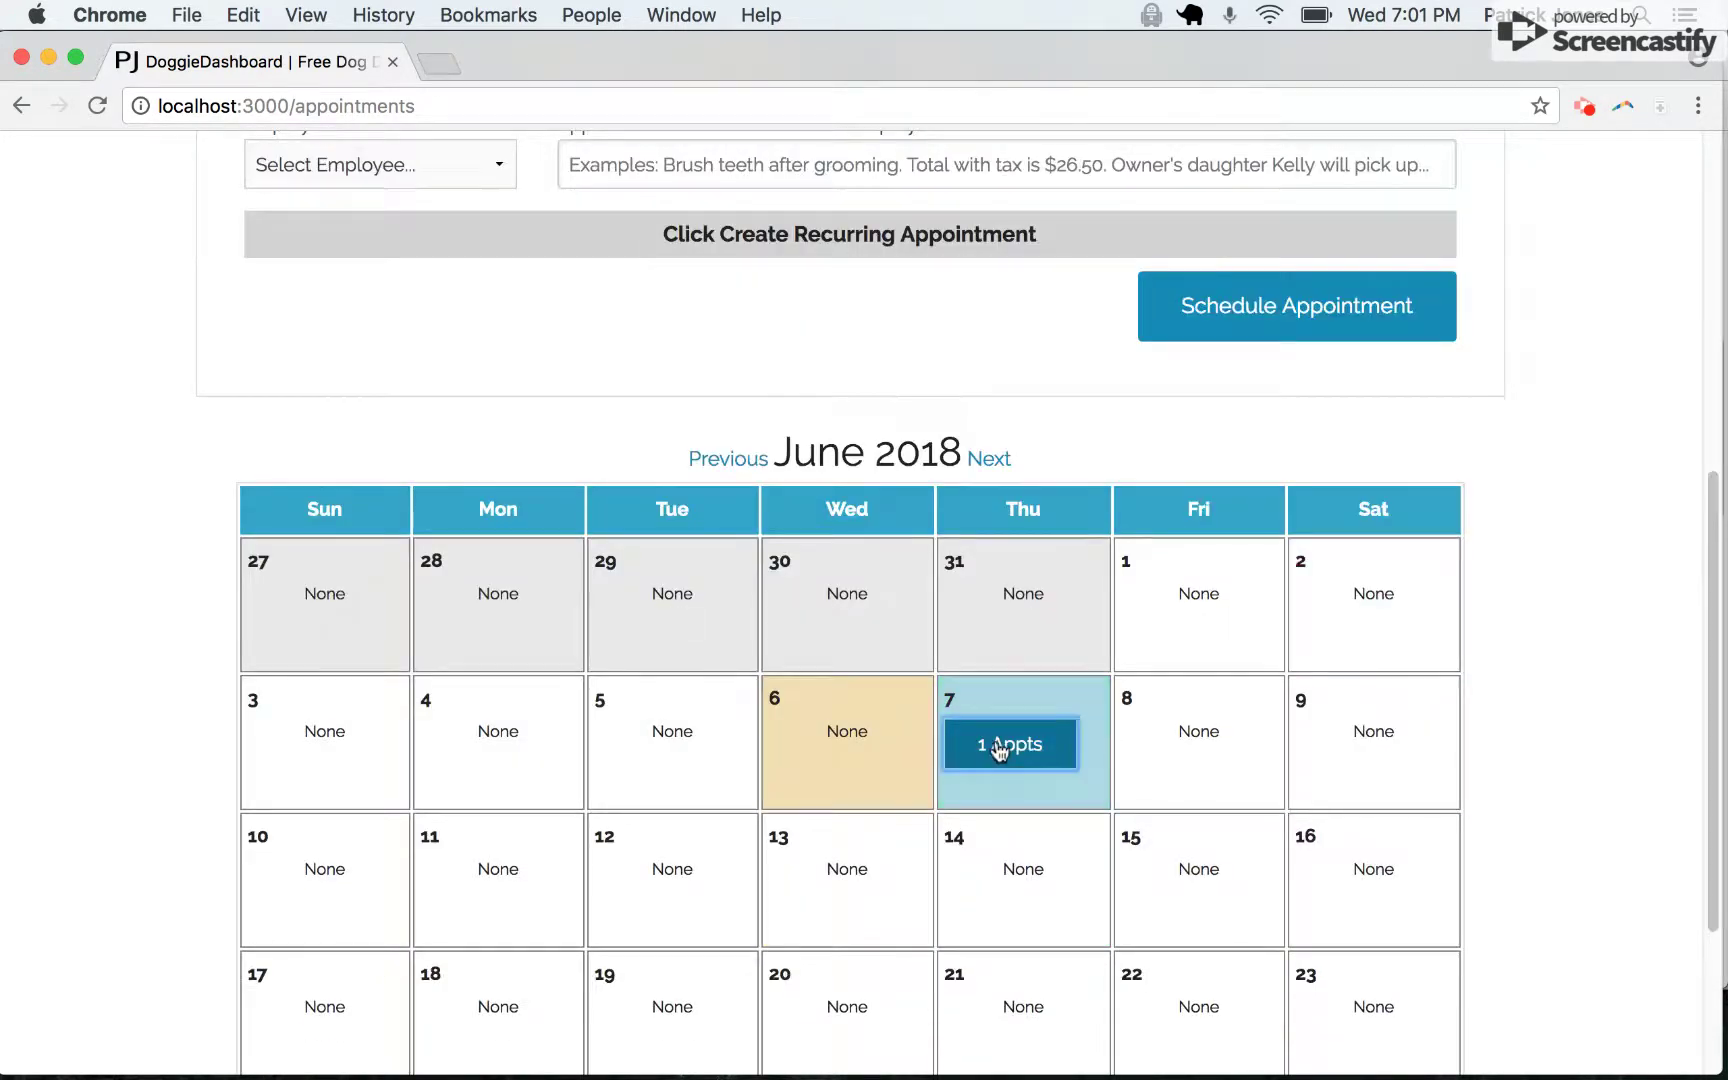
- View June 7's booked appointment, highlight its 8:00–9:00 AM times, and close the details
{"action": "left_click", "coordinate": [993, 745]}
{"action": "scroll", "coordinate": [1053, 946], "scroll_direction": "down", "scroll_amount": 1}
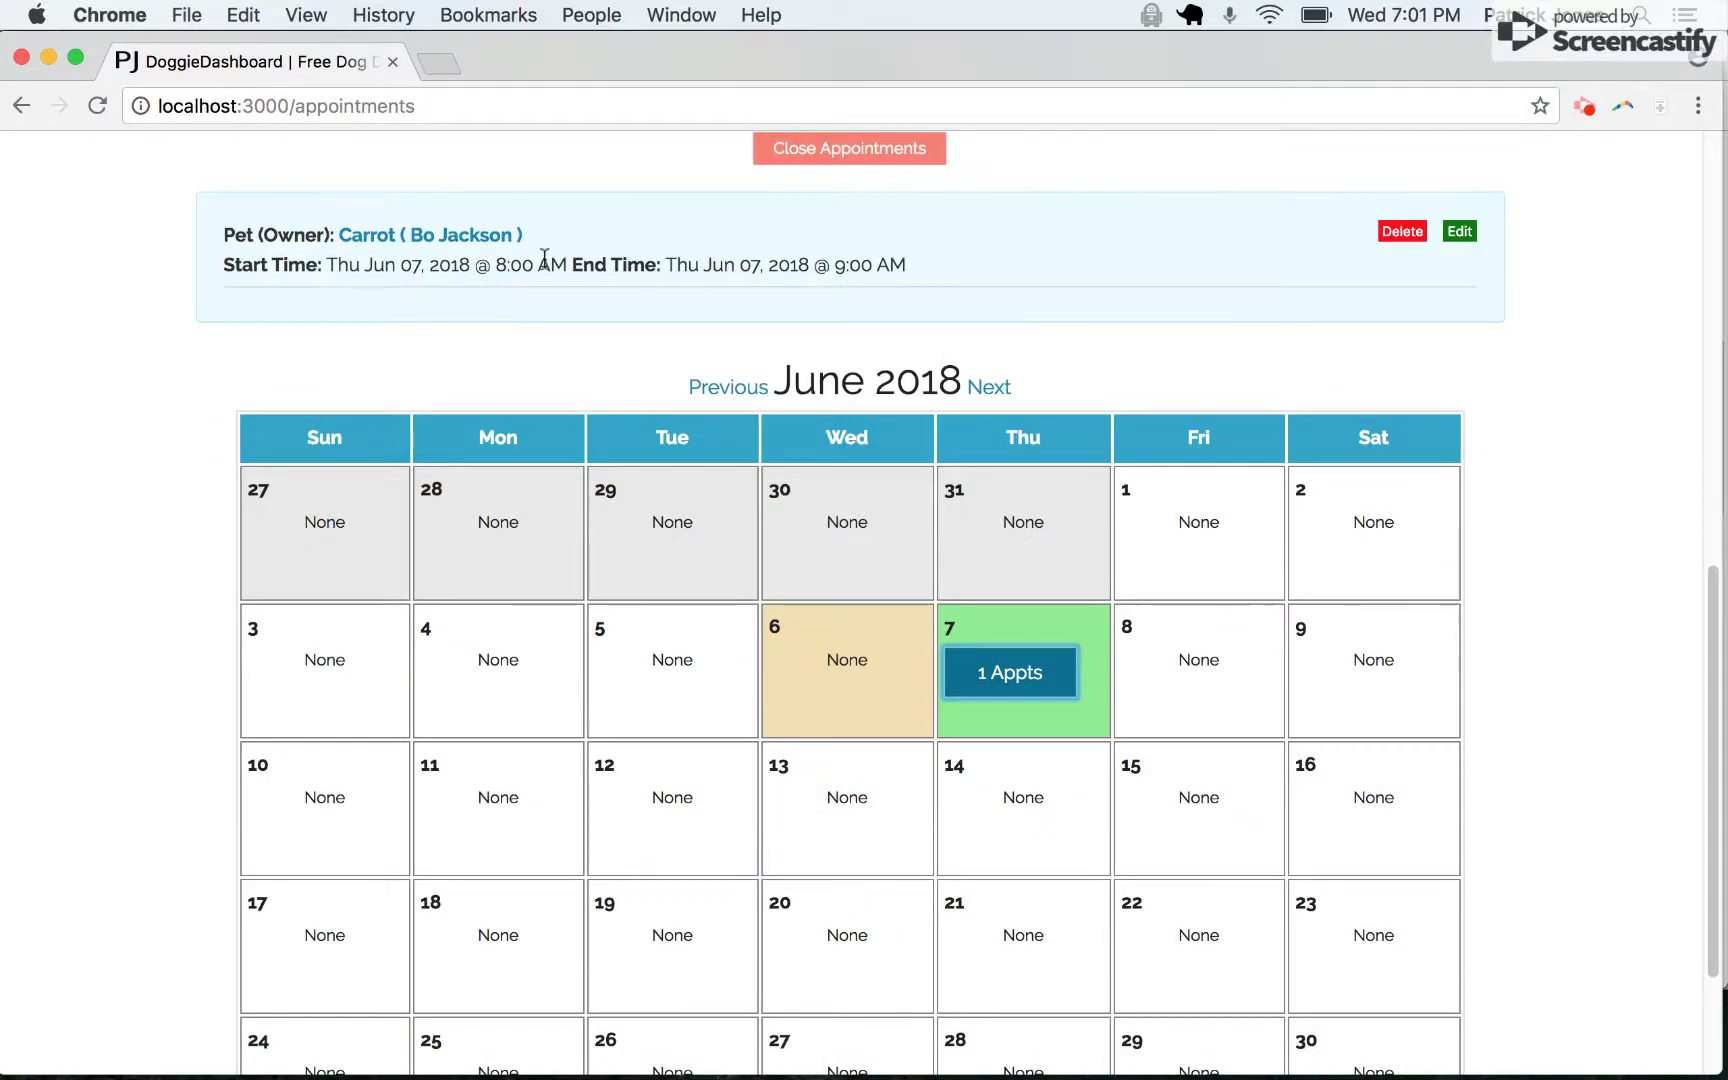
{"action": "left_click_drag", "start_coordinate": [223, 268], "coordinate": [907, 265]}
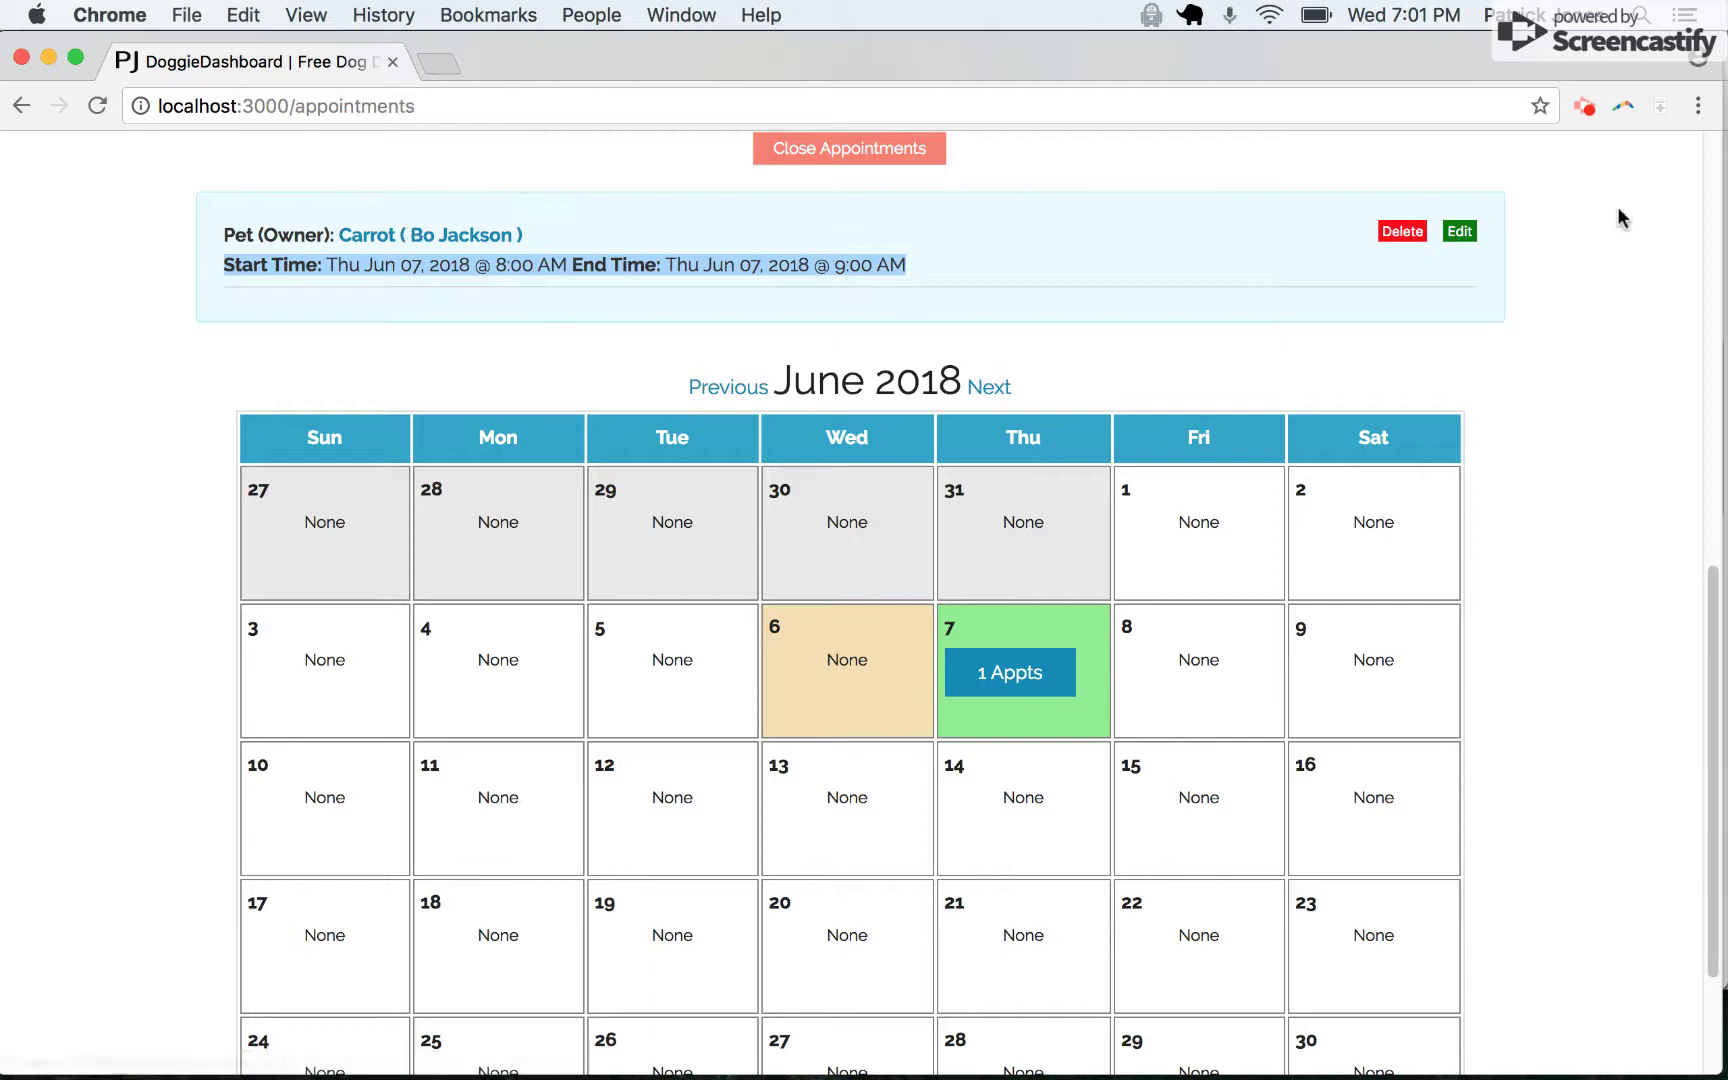
{"action": "left_click", "coordinate": [849, 148]}
{"action": "scroll", "coordinate": [1147, 505], "scroll_direction": "up", "scroll_amount": 4}
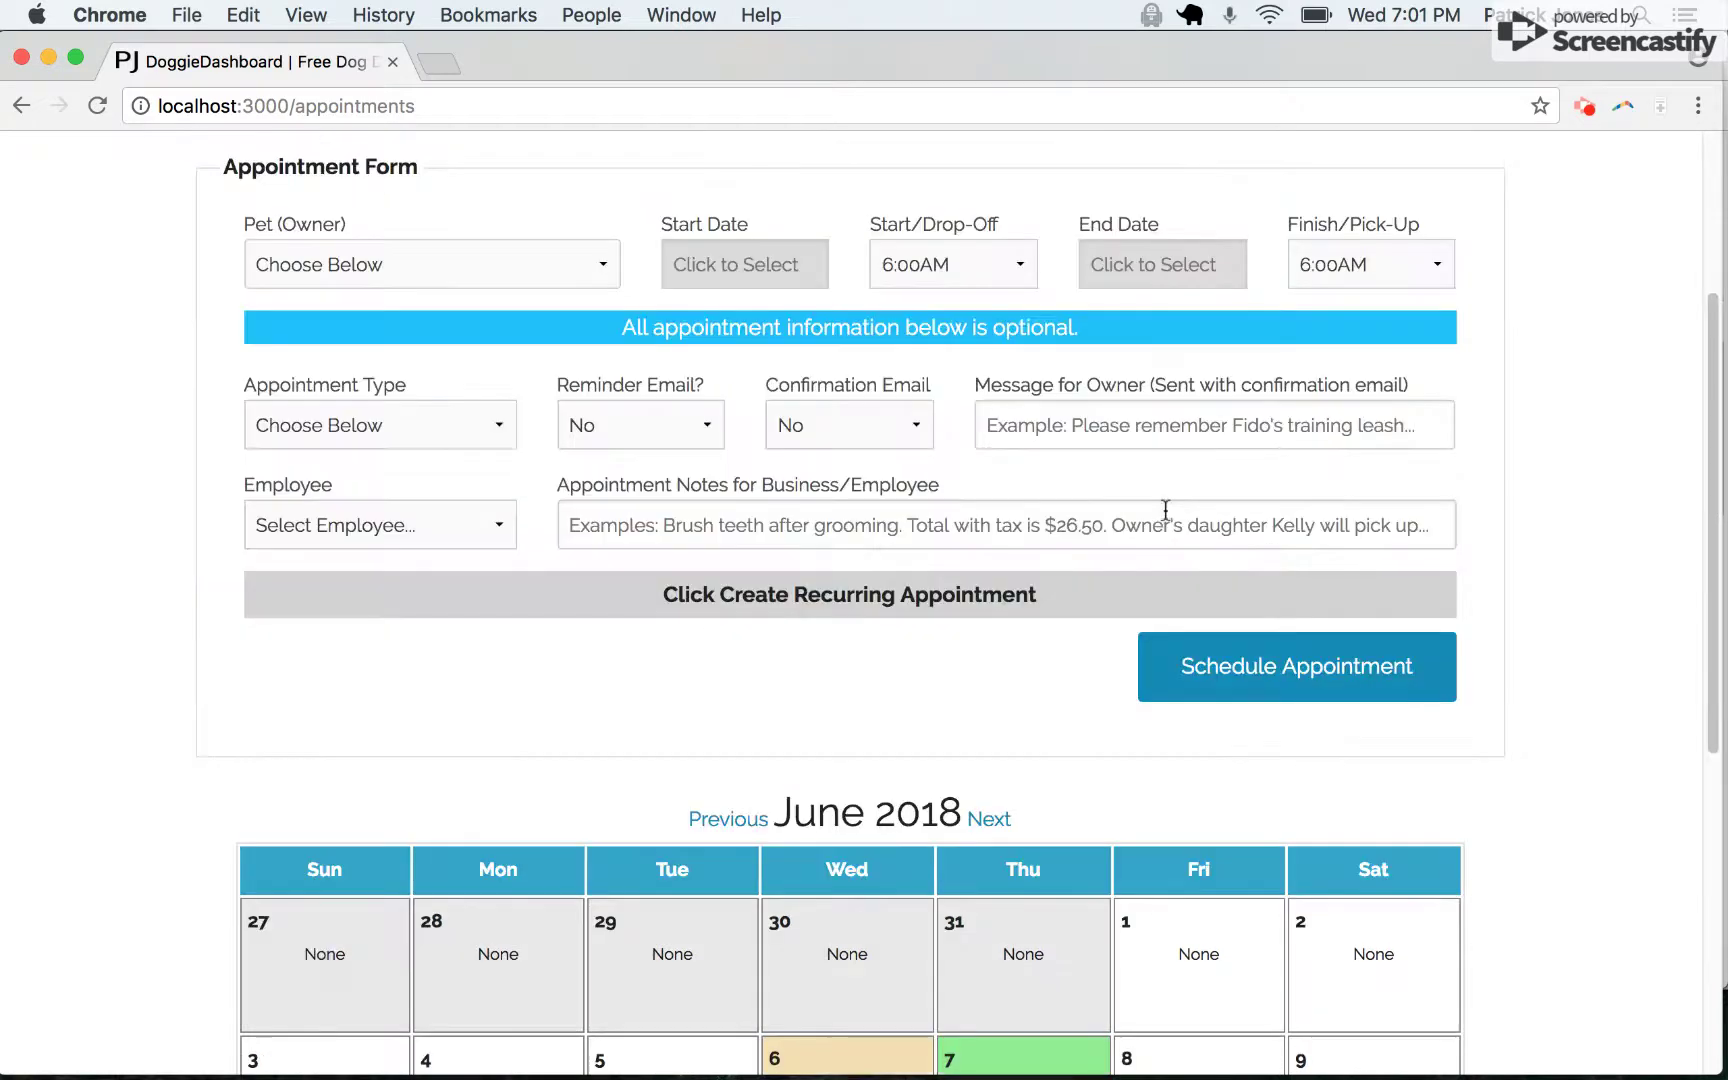
{"action": "scroll", "coordinate": [423, 266], "scroll_direction": "up", "scroll_amount": 1}
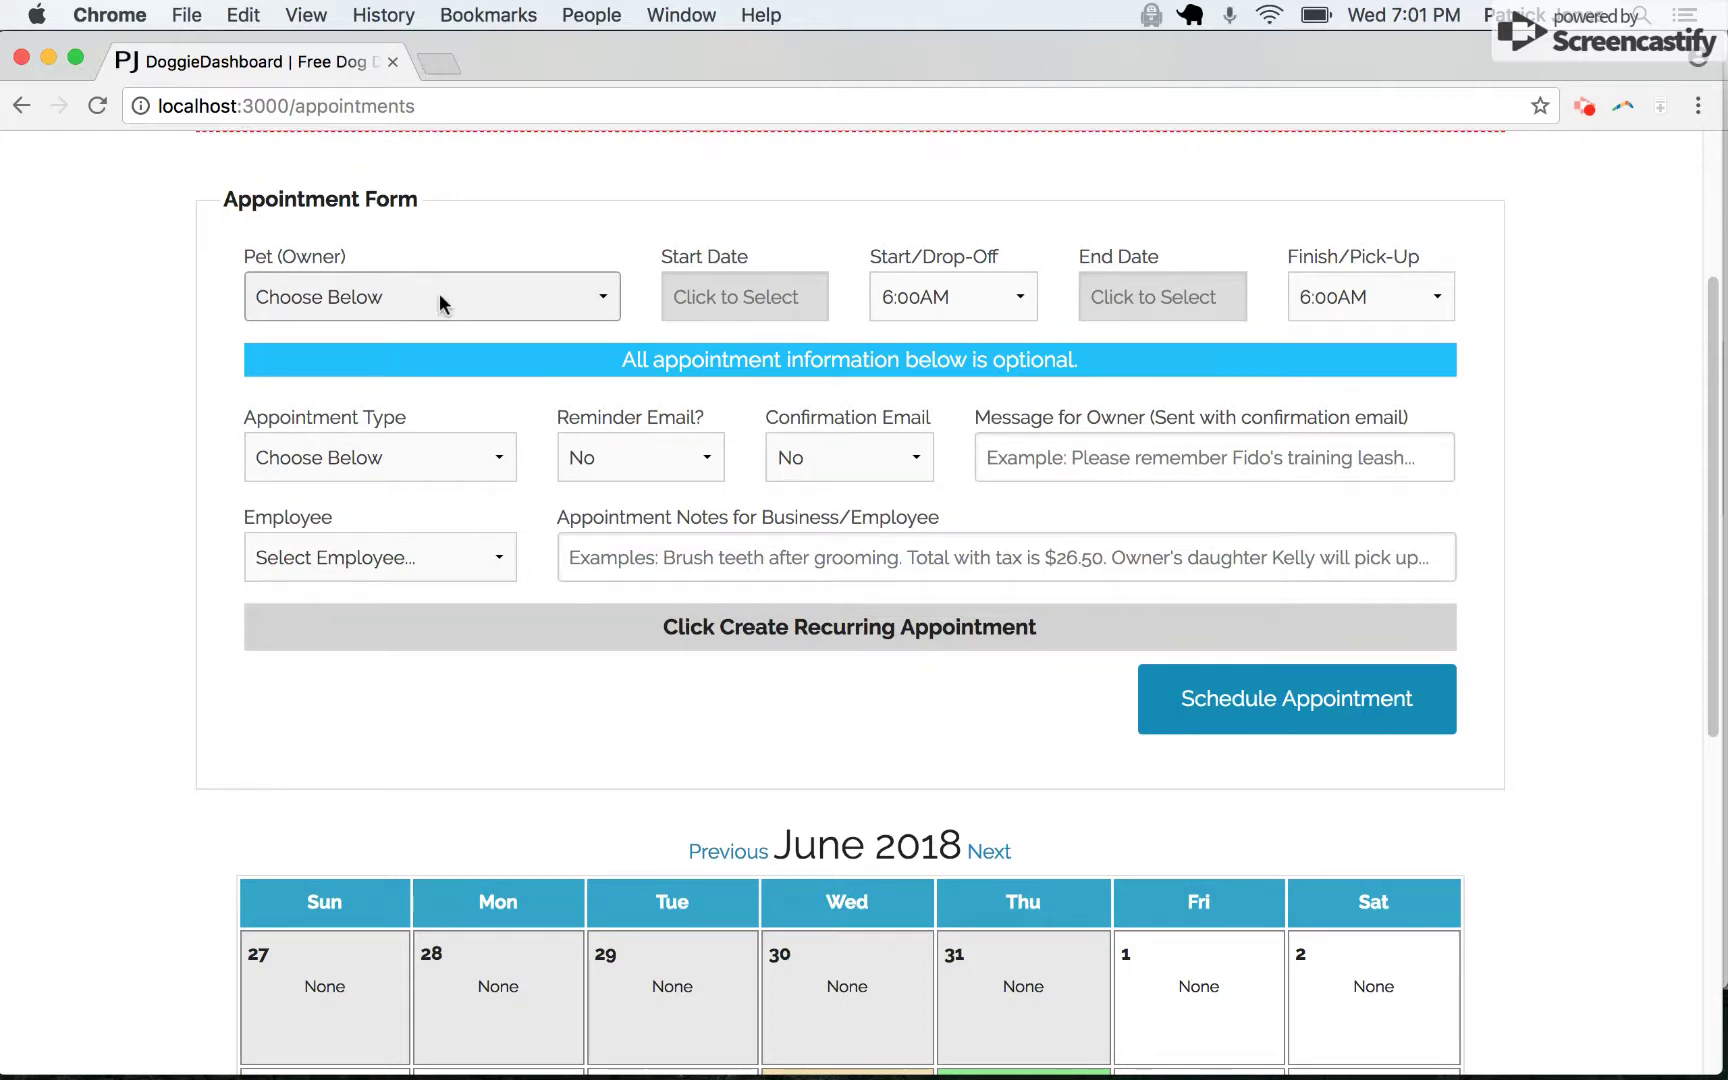
{"action": "left_click", "coordinate": [439, 297]}
{"action": "left_click", "coordinate": [446, 345]}
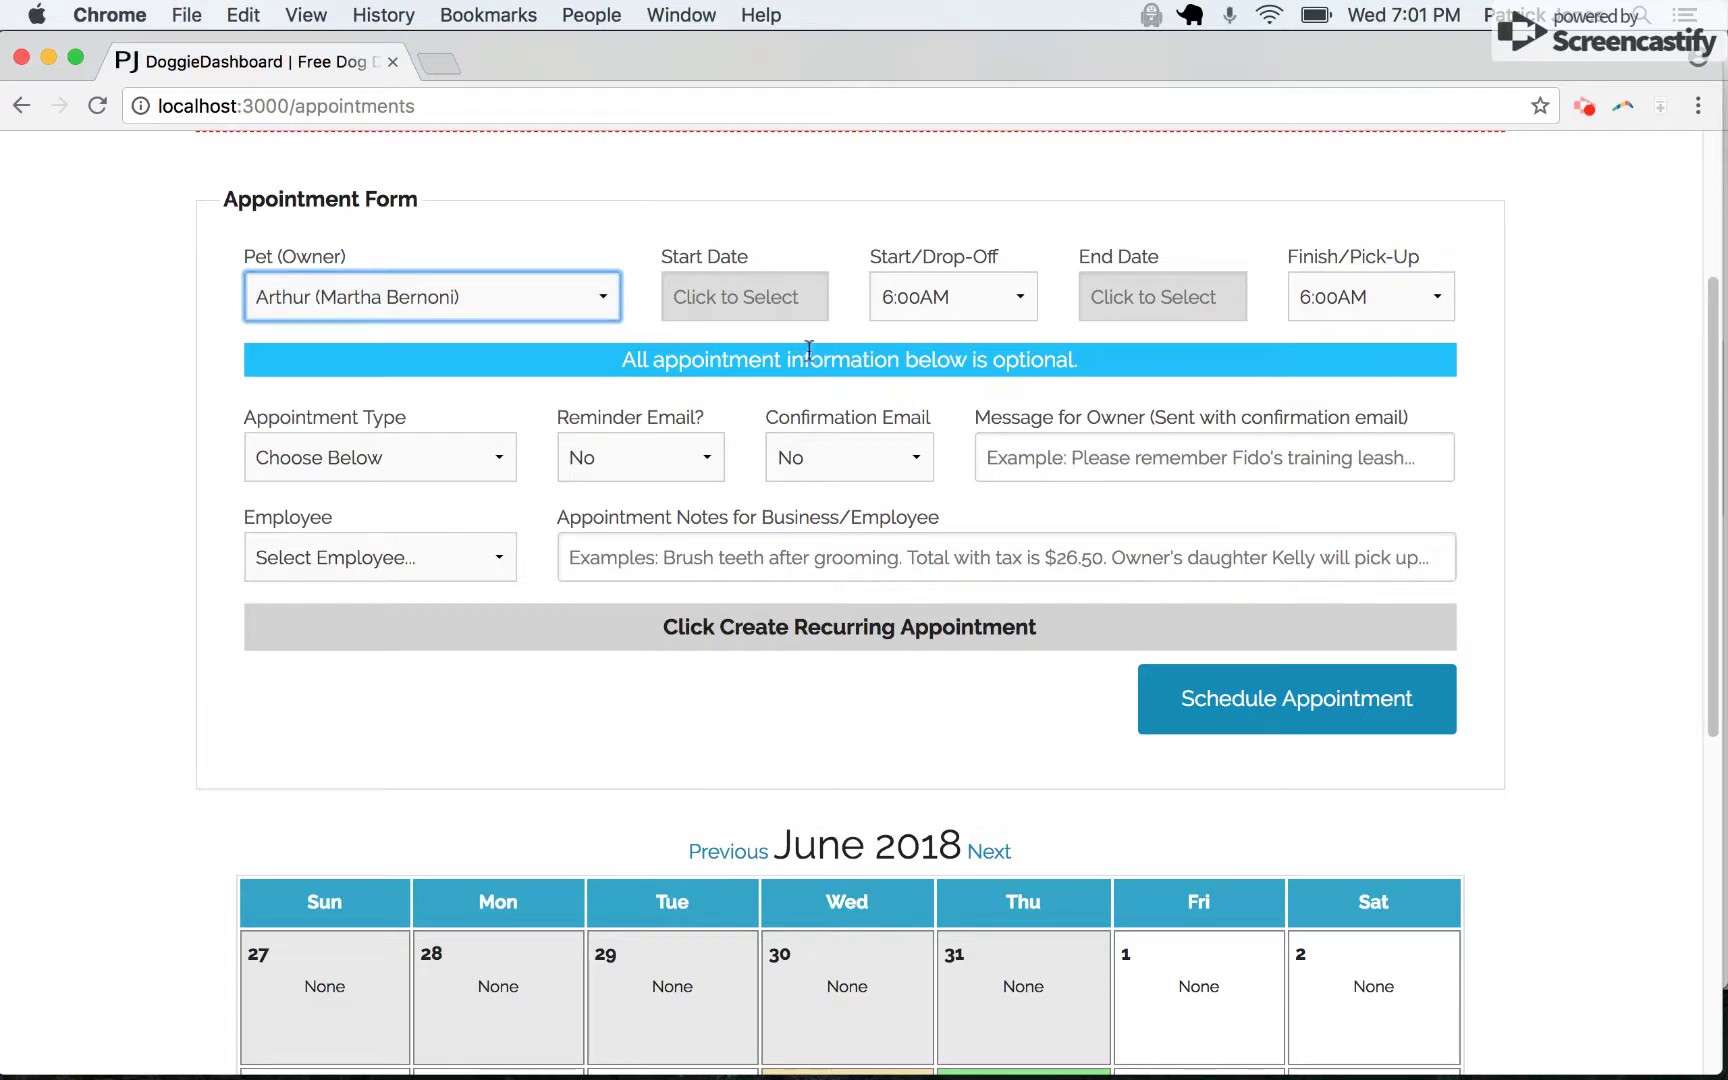
{"action": "left_click", "coordinate": [776, 297]}
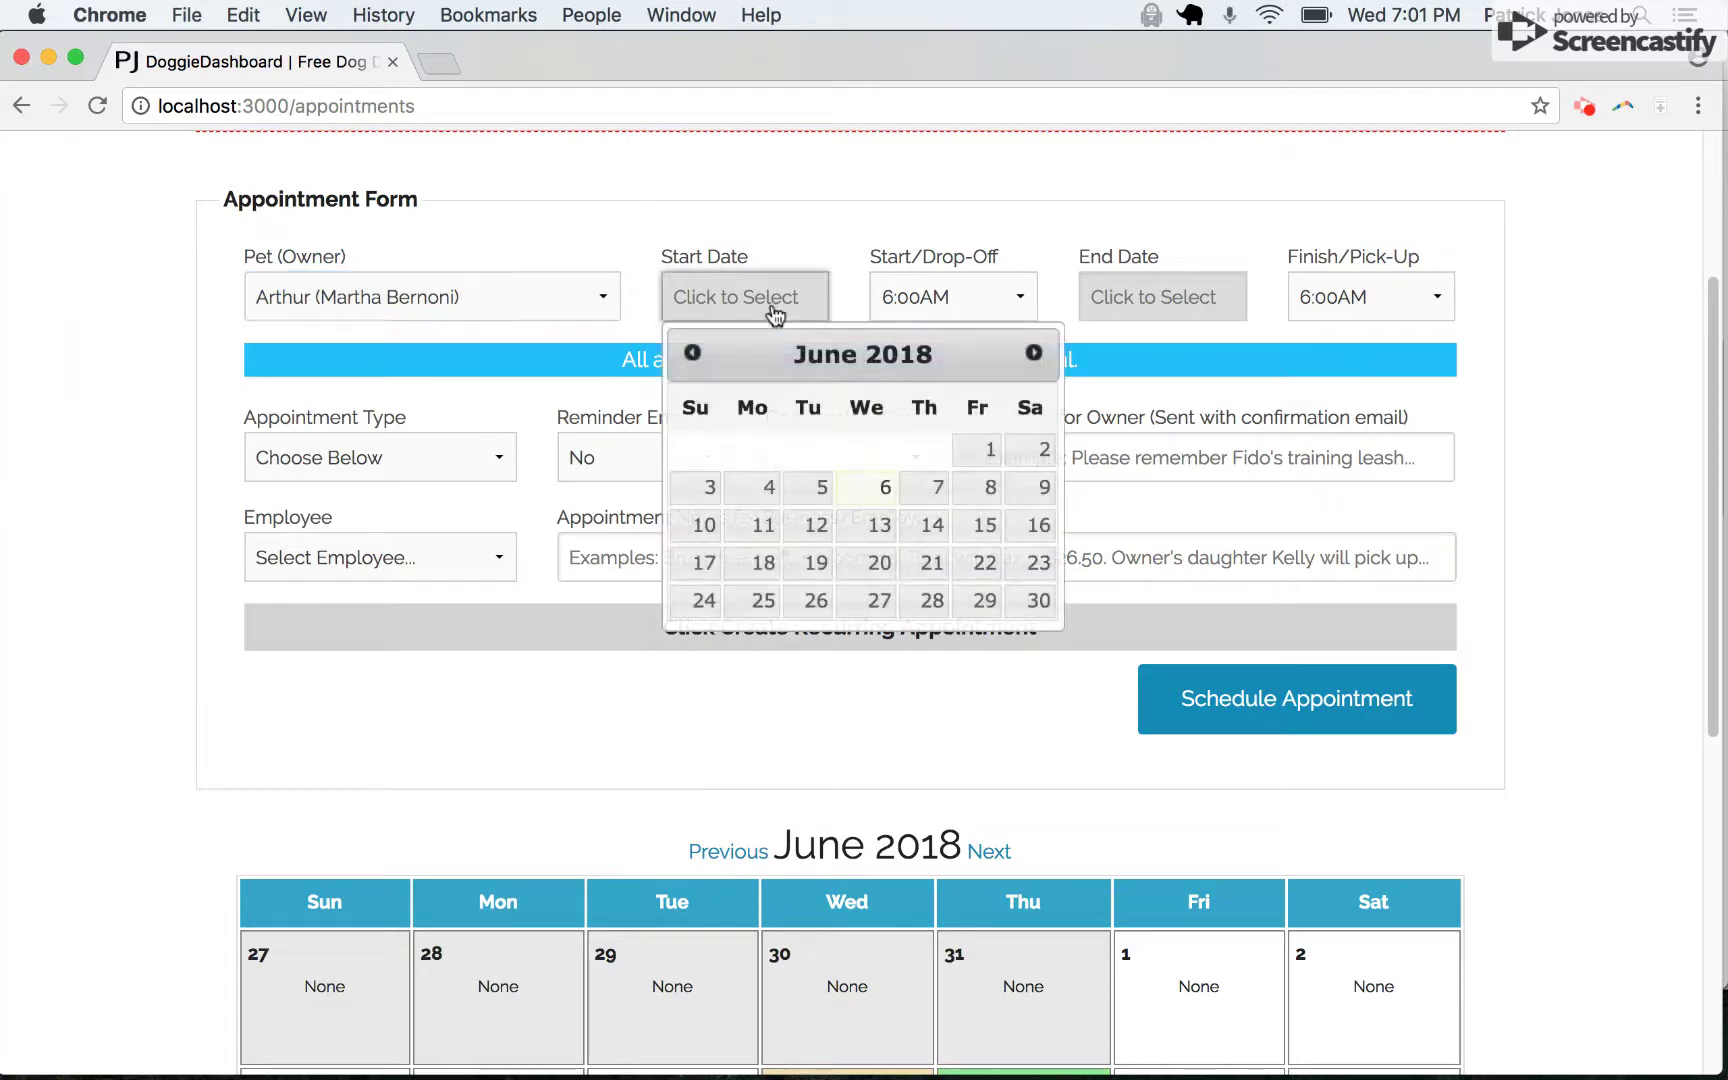
{"action": "left_click", "coordinate": [766, 529]}
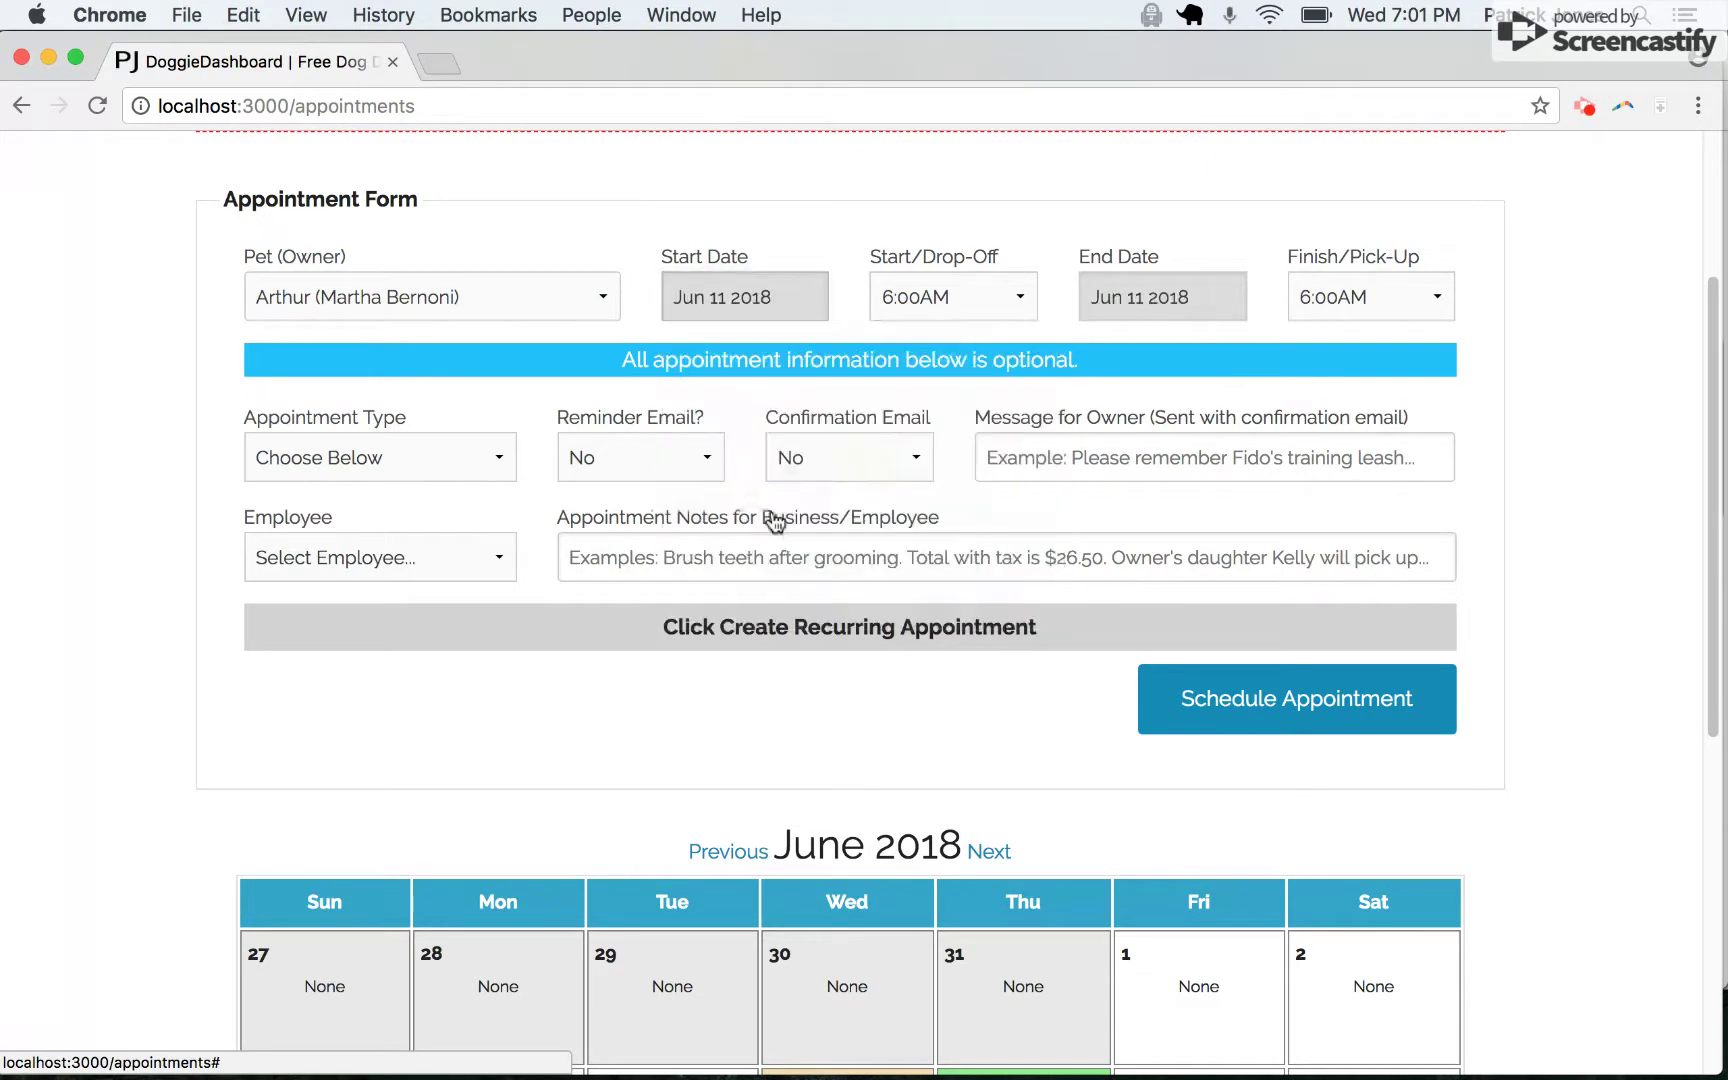
{"action": "left_click", "coordinate": [945, 297]}
{"action": "left_click", "coordinate": [919, 501]}
{"action": "left_click", "coordinate": [1161, 297]}
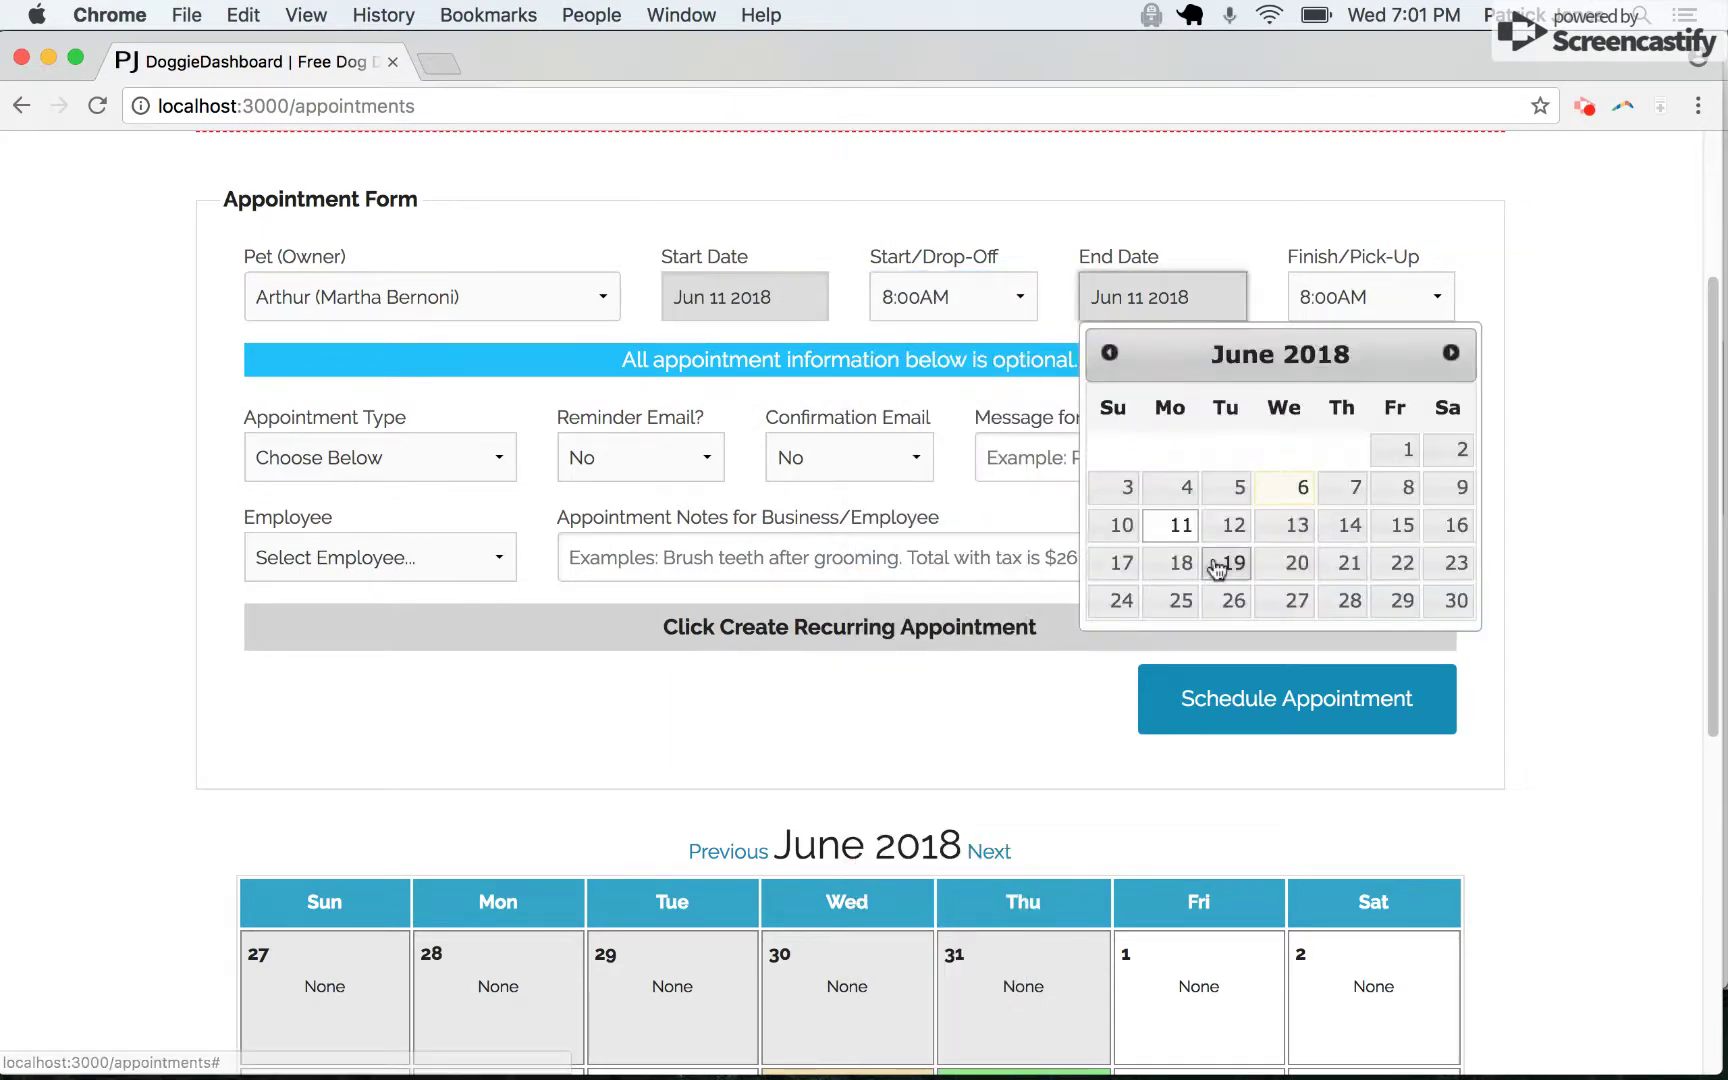
{"action": "left_click", "coordinate": [1300, 528]}
{"action": "left_click", "coordinate": [1370, 297]}
{"action": "scroll", "coordinate": [1357, 567], "scroll_direction": "down", "scroll_amount": 3}
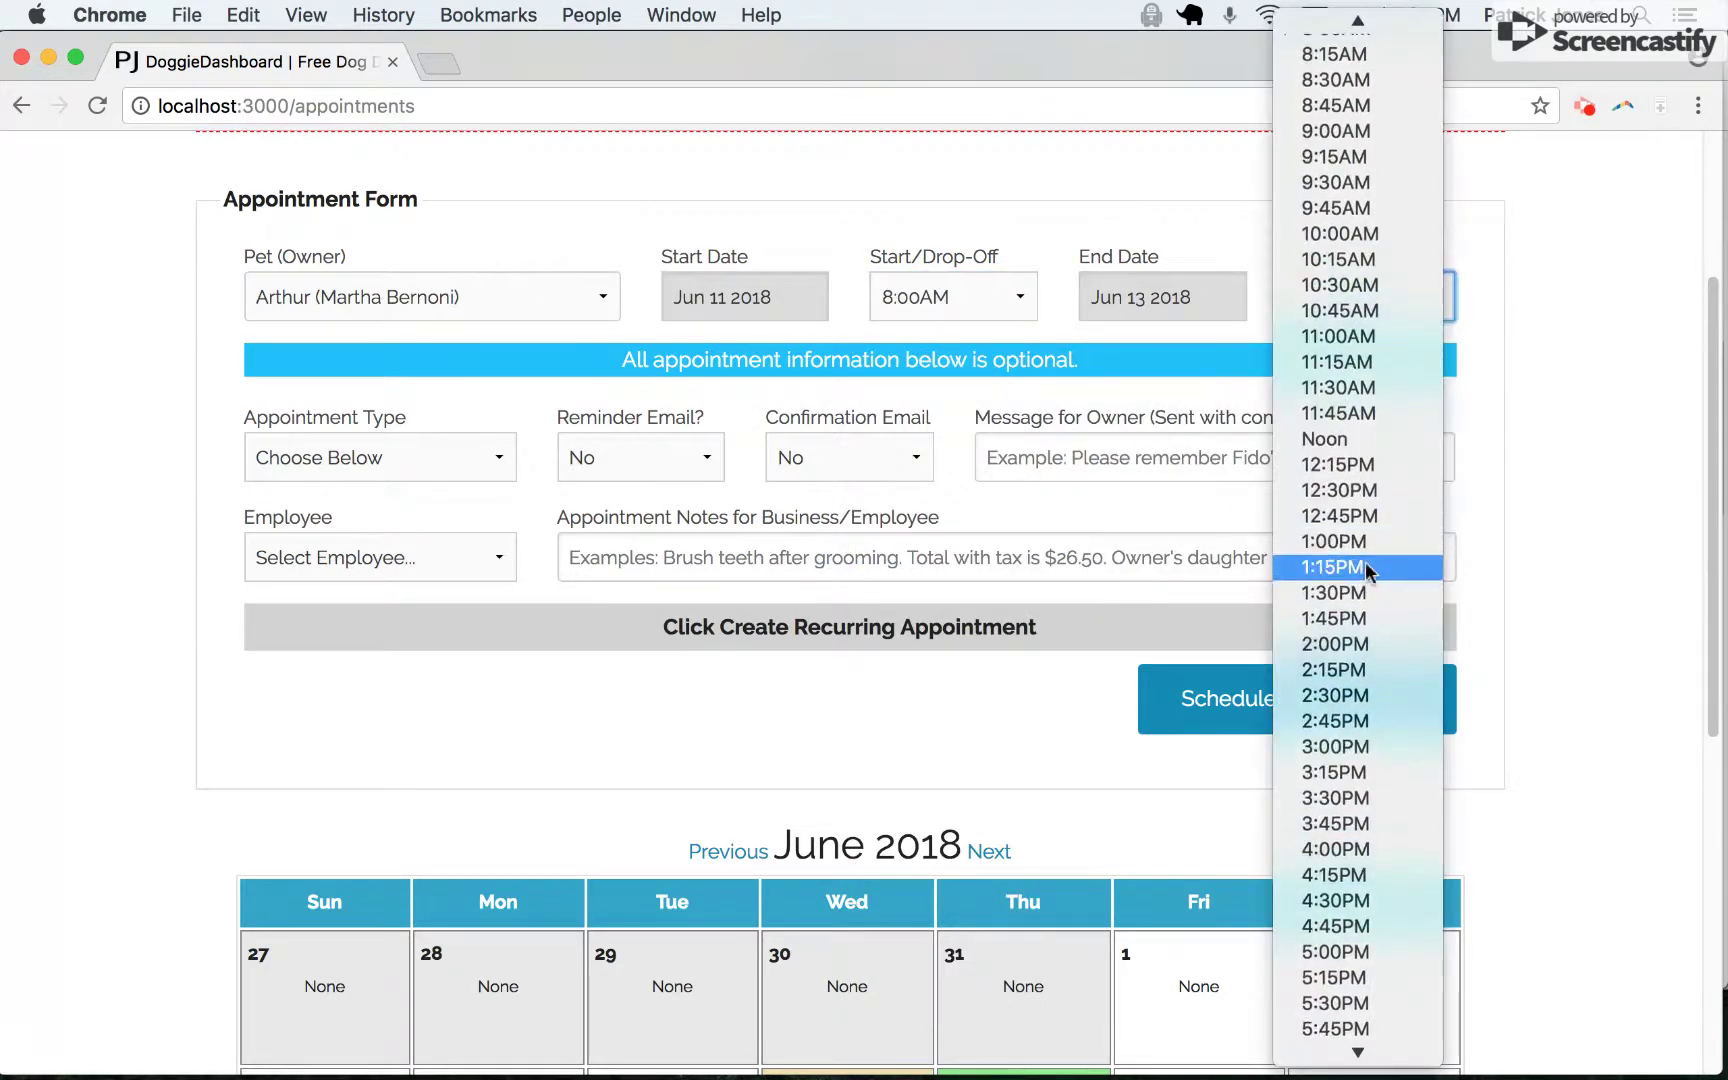
{"action": "scroll", "coordinate": [1357, 608], "scroll_direction": "down", "scroll_amount": 2}
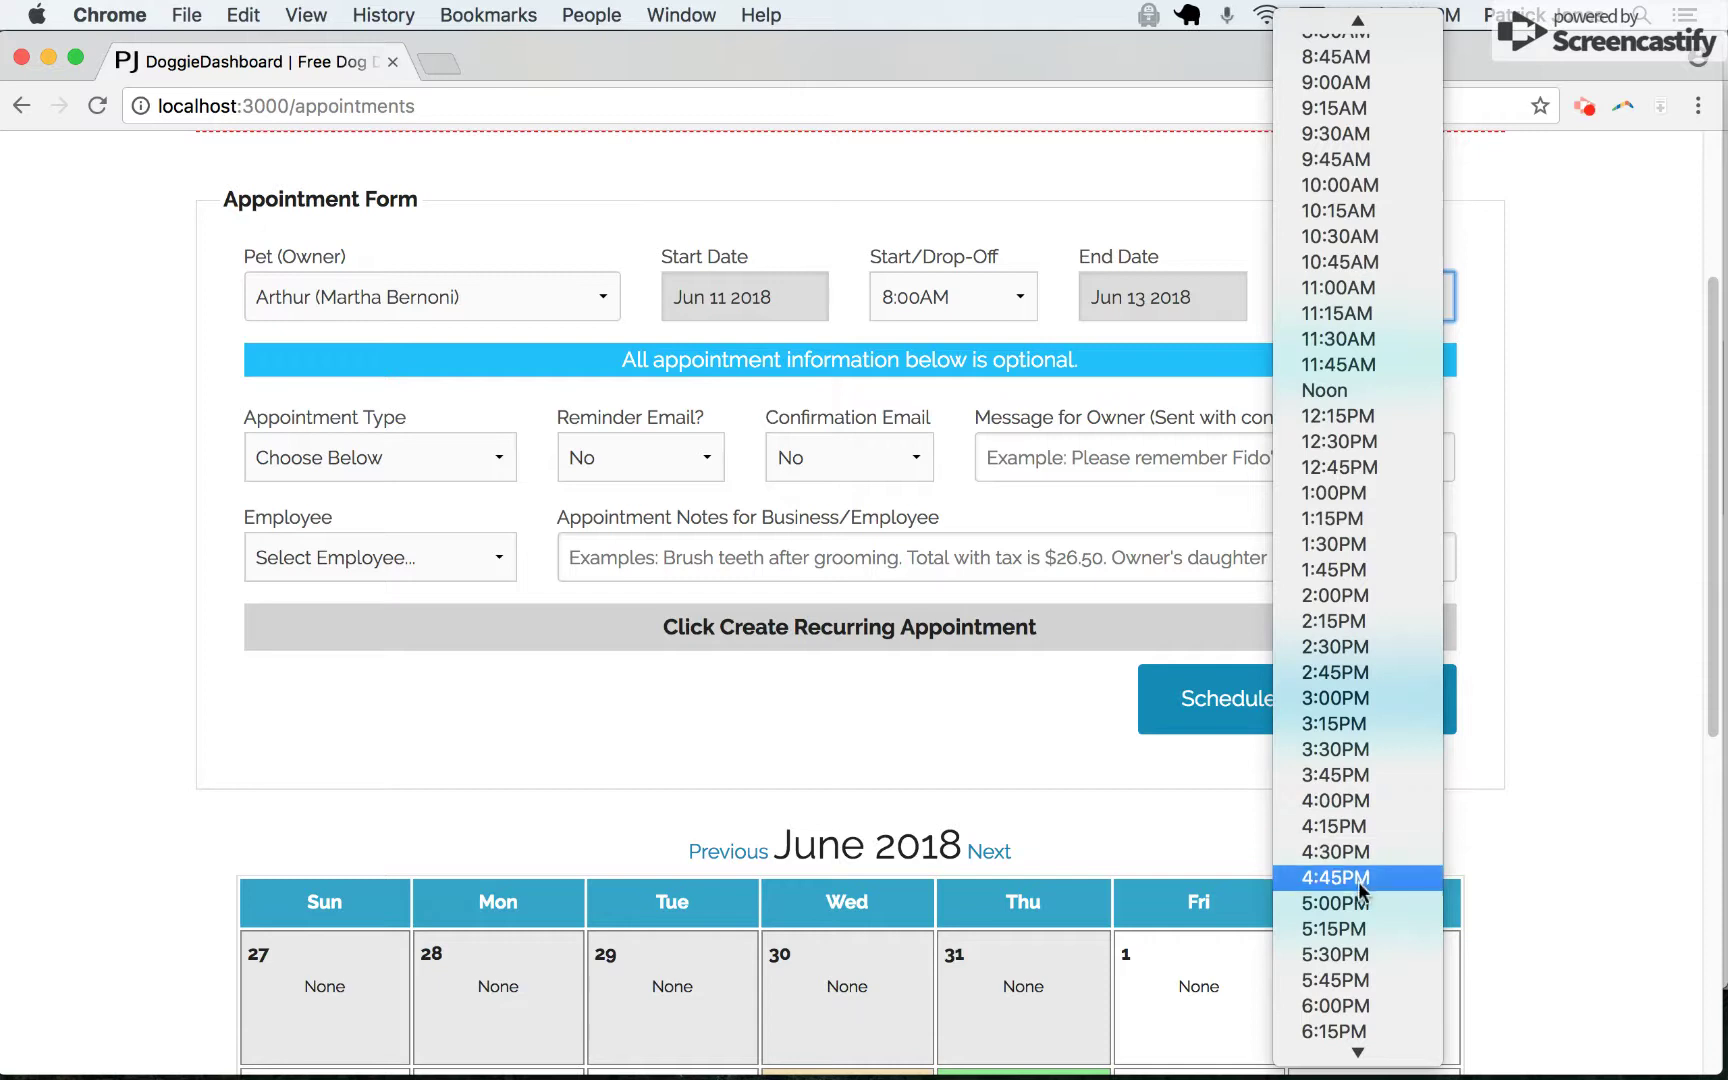
{"action": "left_click", "coordinate": [1335, 903]}
{"action": "left_click", "coordinate": [1358, 698]}
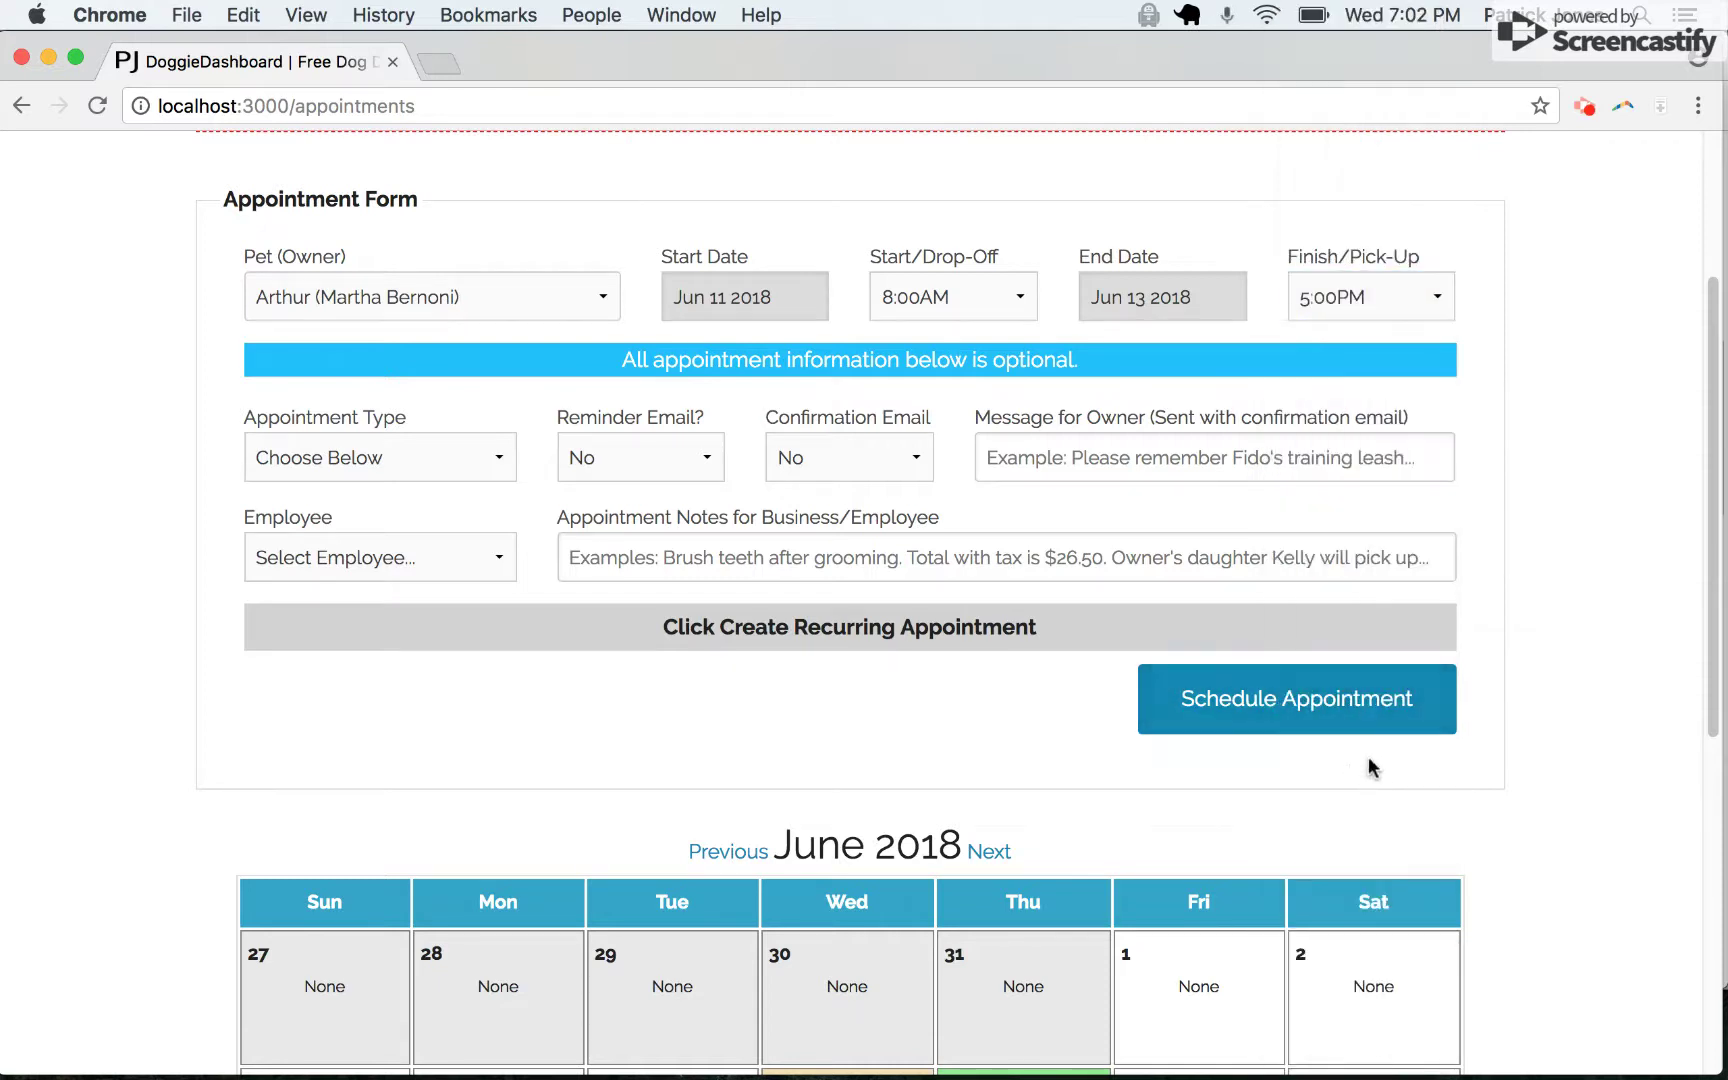
{"action": "scroll", "coordinate": [1388, 711], "scroll_direction": "down", "scroll_amount": 5}
{"action": "scroll", "coordinate": [1080, 676], "scroll_direction": "down", "scroll_amount": 5}
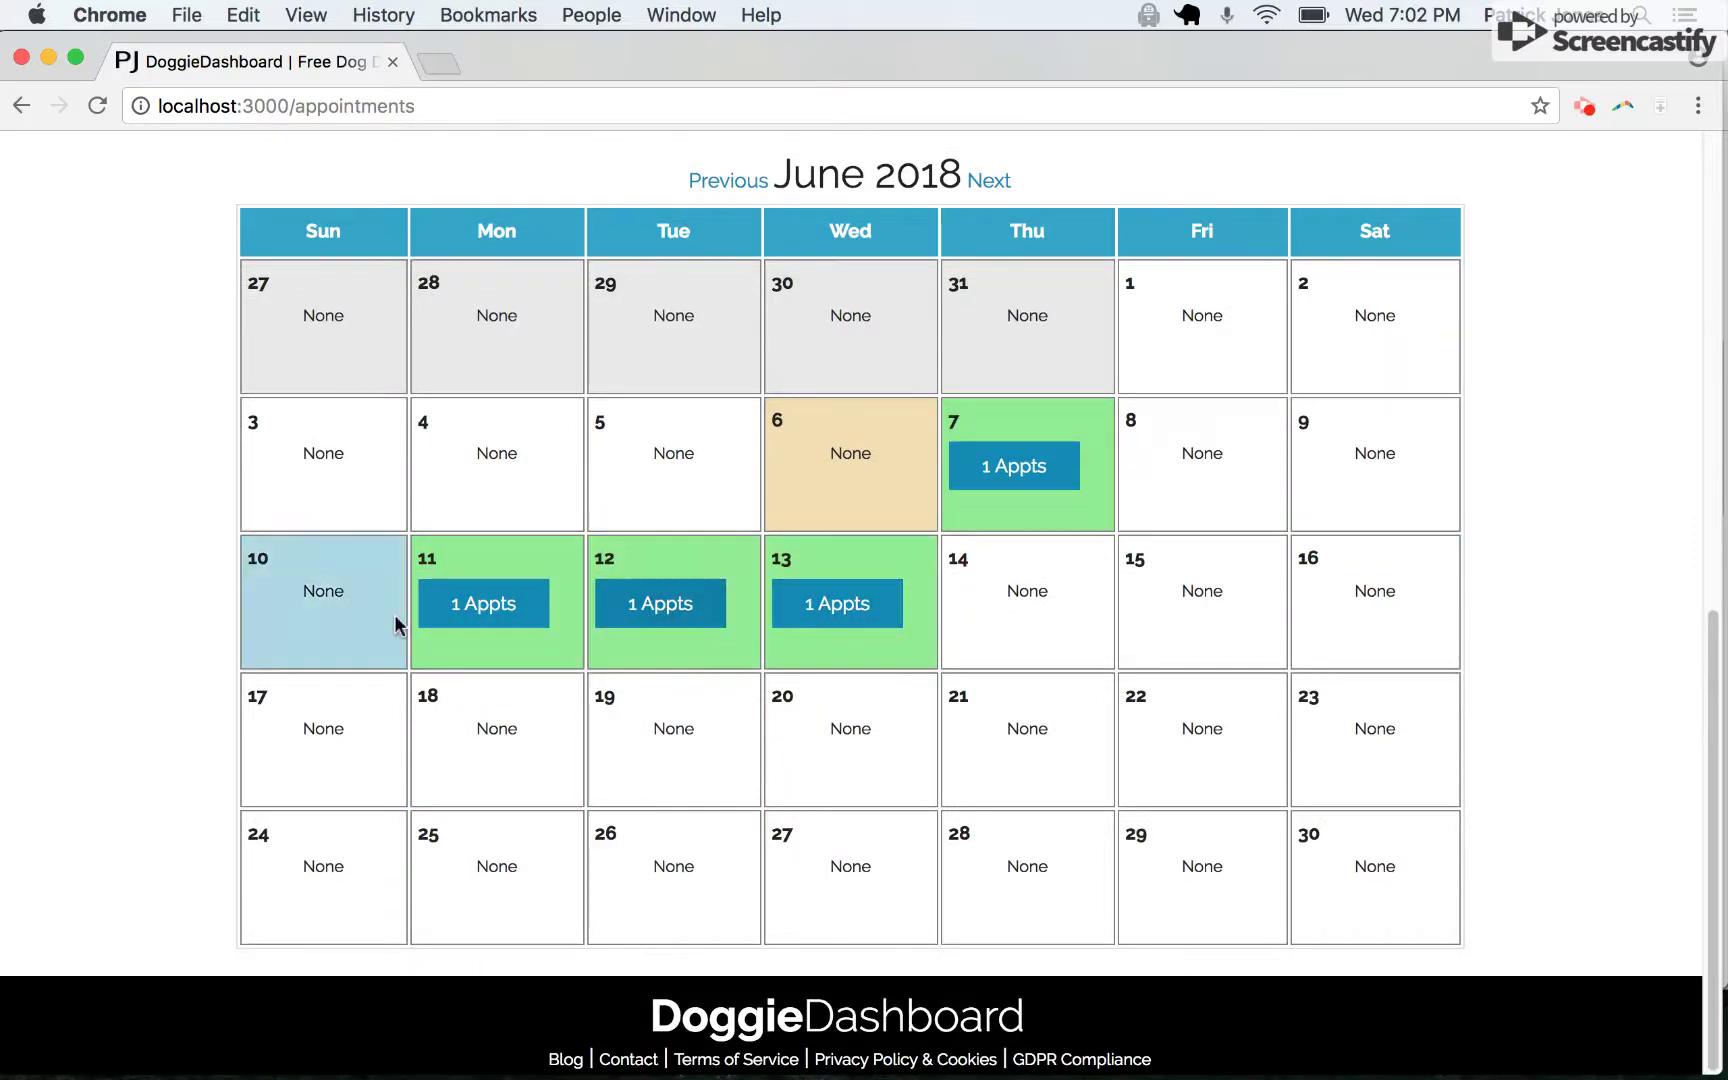
- Show Arthur's appointment from June 12 and highlight its Jun 11–13 start and end times
{"action": "left_click", "coordinate": [703, 614]}
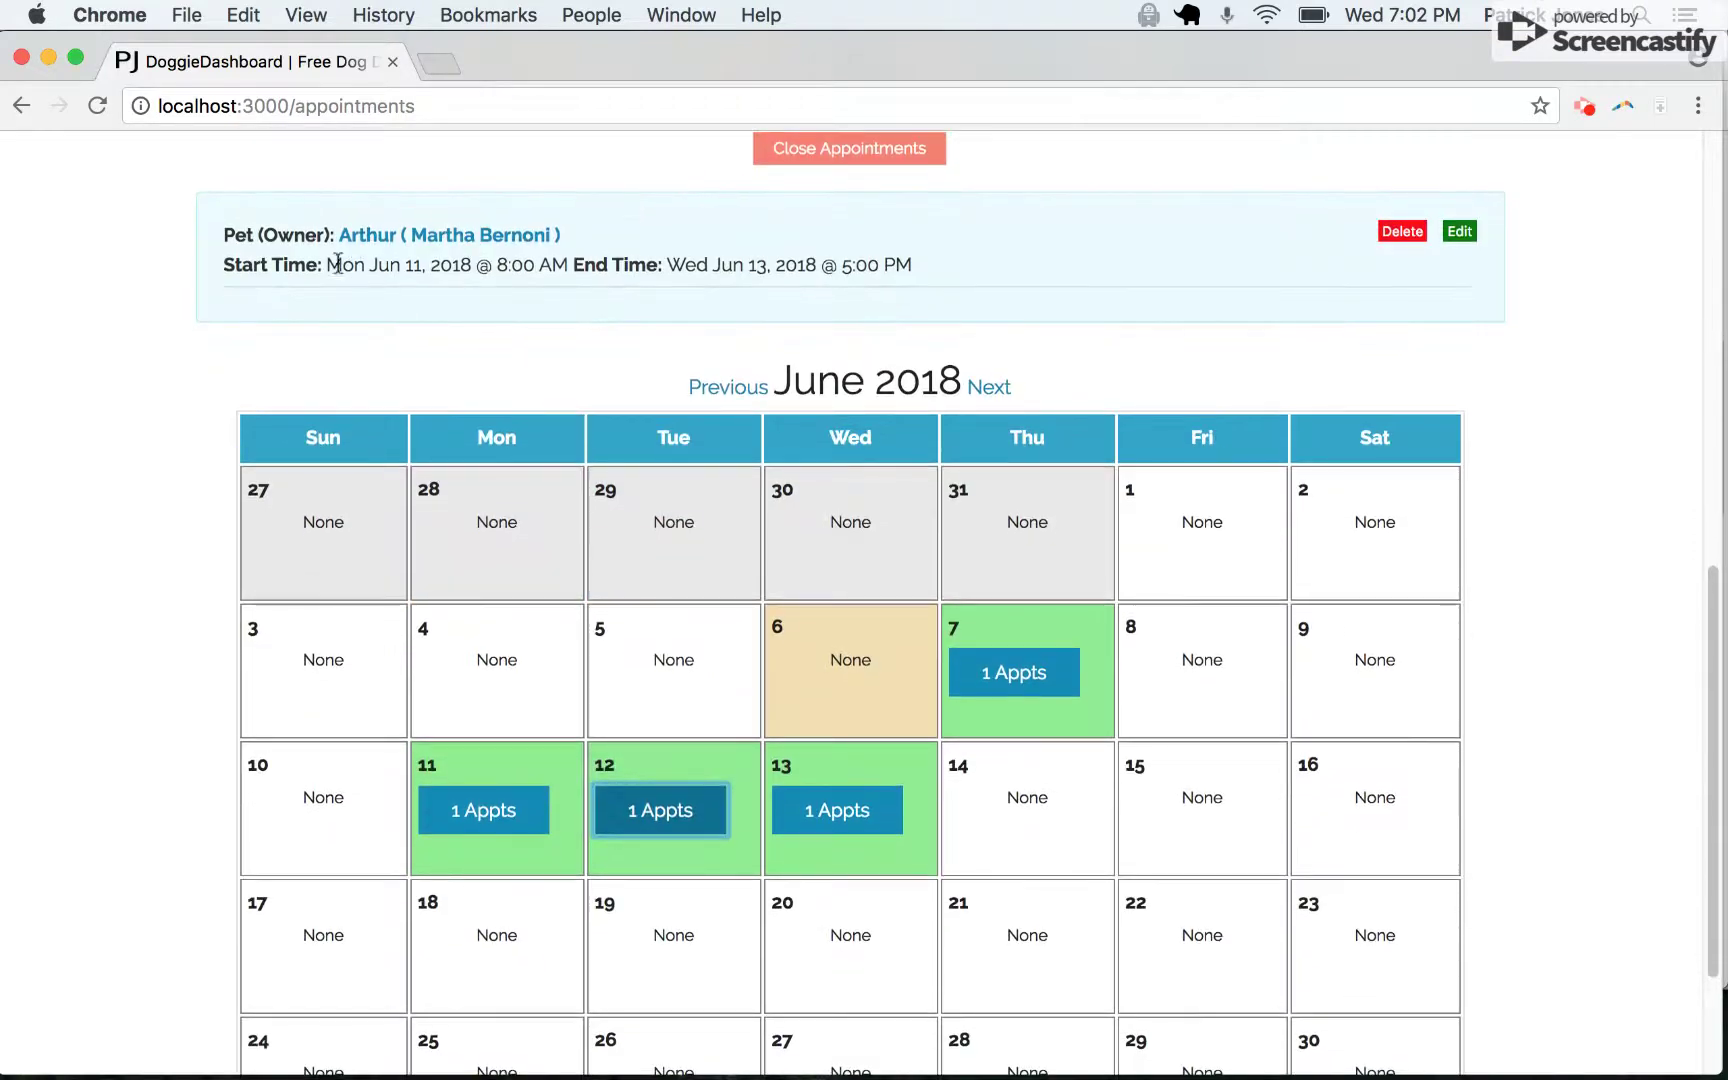
{"action": "left_click_drag", "start_coordinate": [328, 264], "coordinate": [953, 267]}
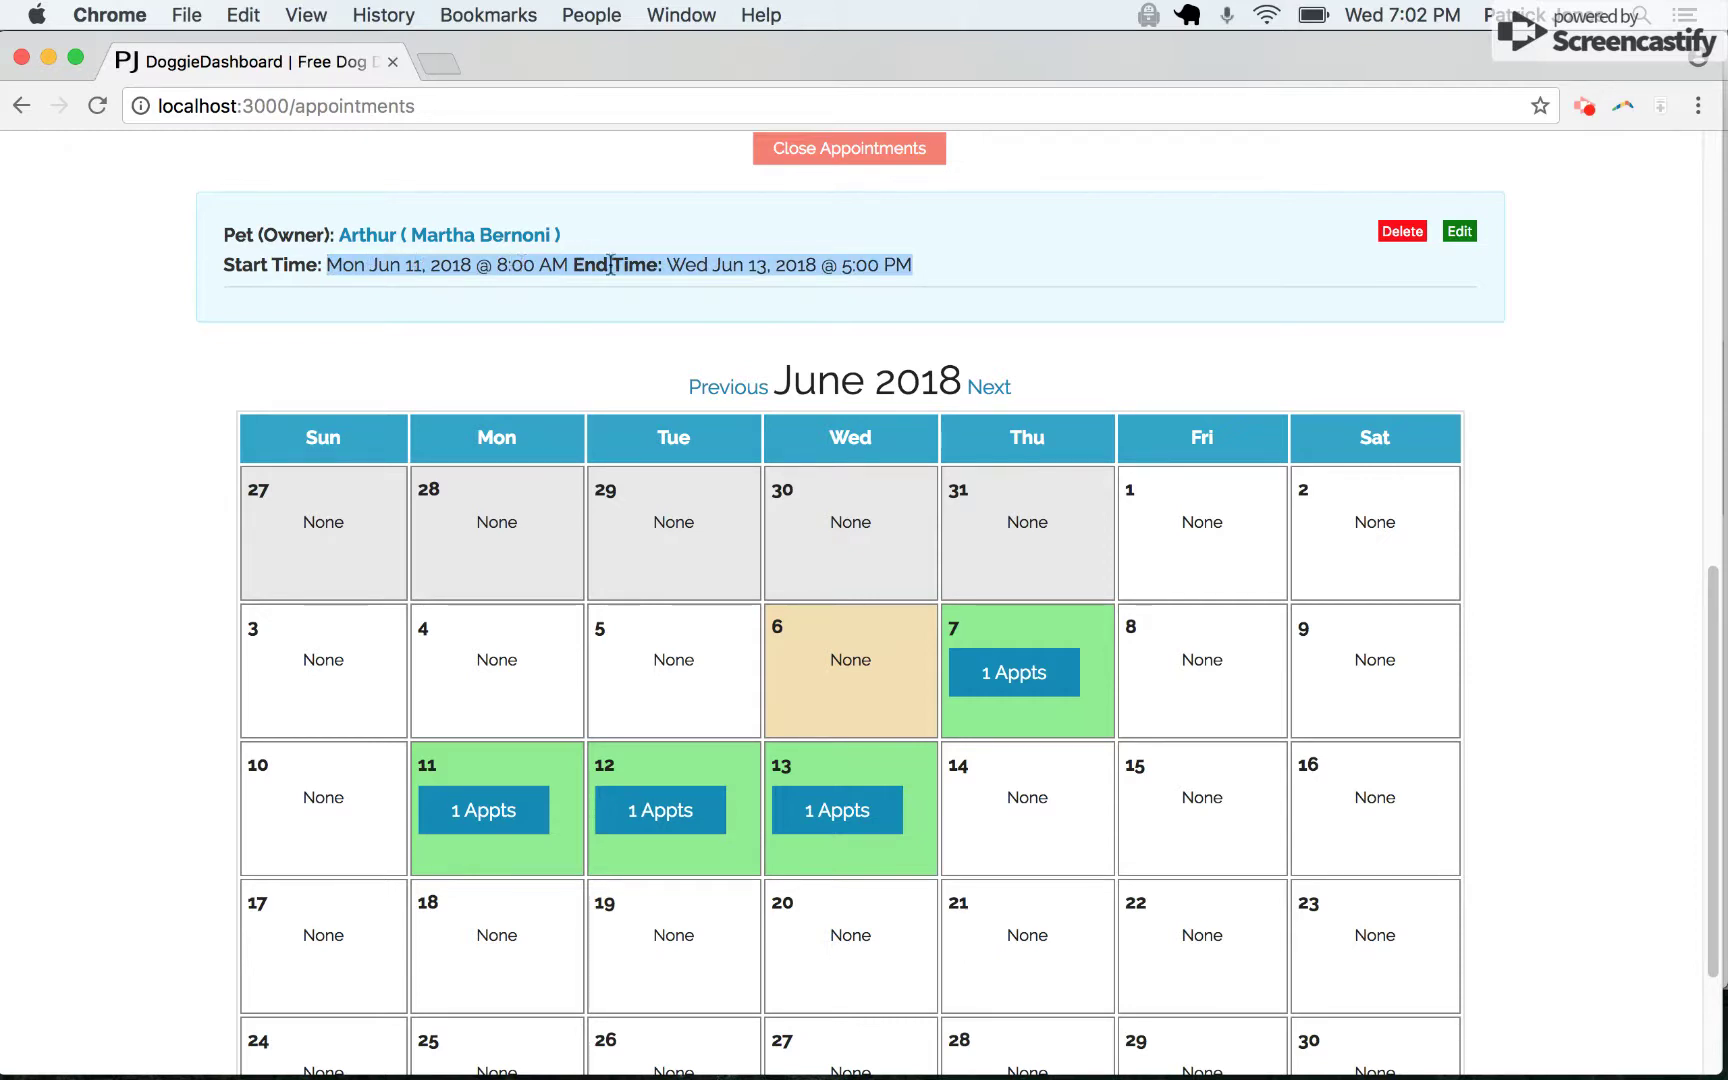
{"action": "left_click", "coordinate": [950, 268]}
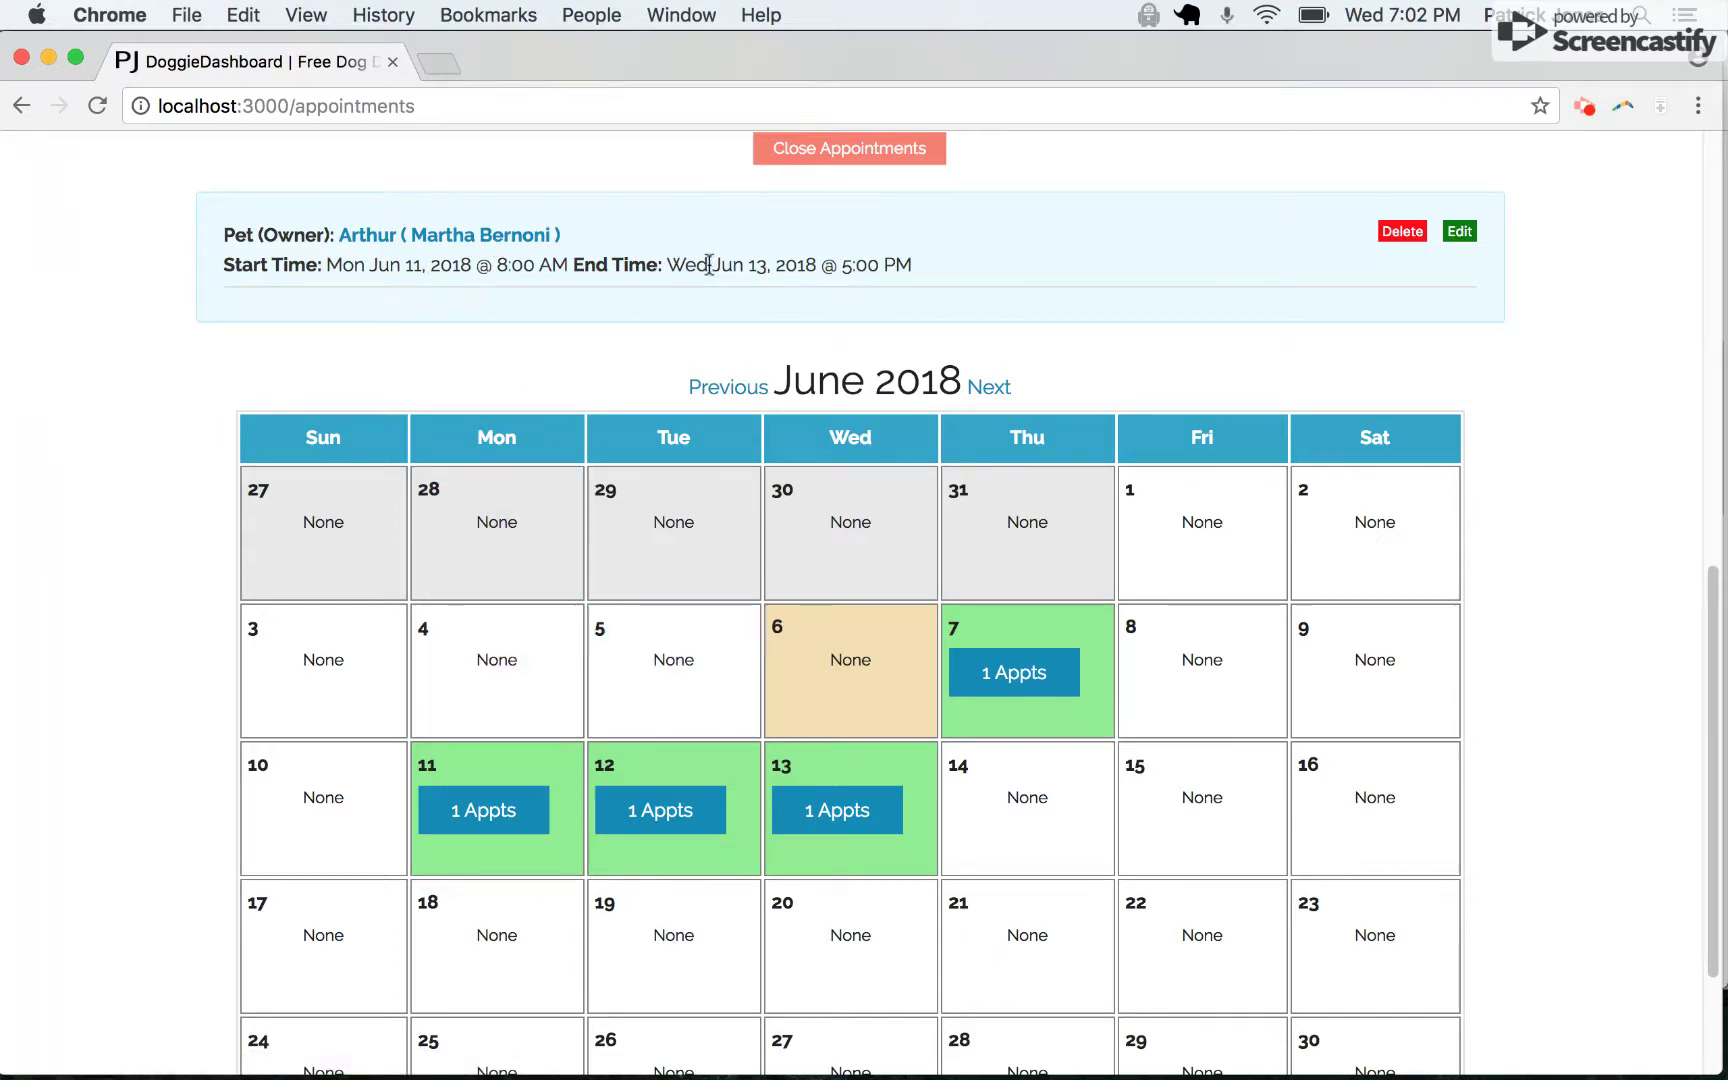
- Edit Arthur's booking to end Jun 14, add note 'Owner will pick up around 5pm', and update it
{"action": "left_click", "coordinate": [1458, 232]}
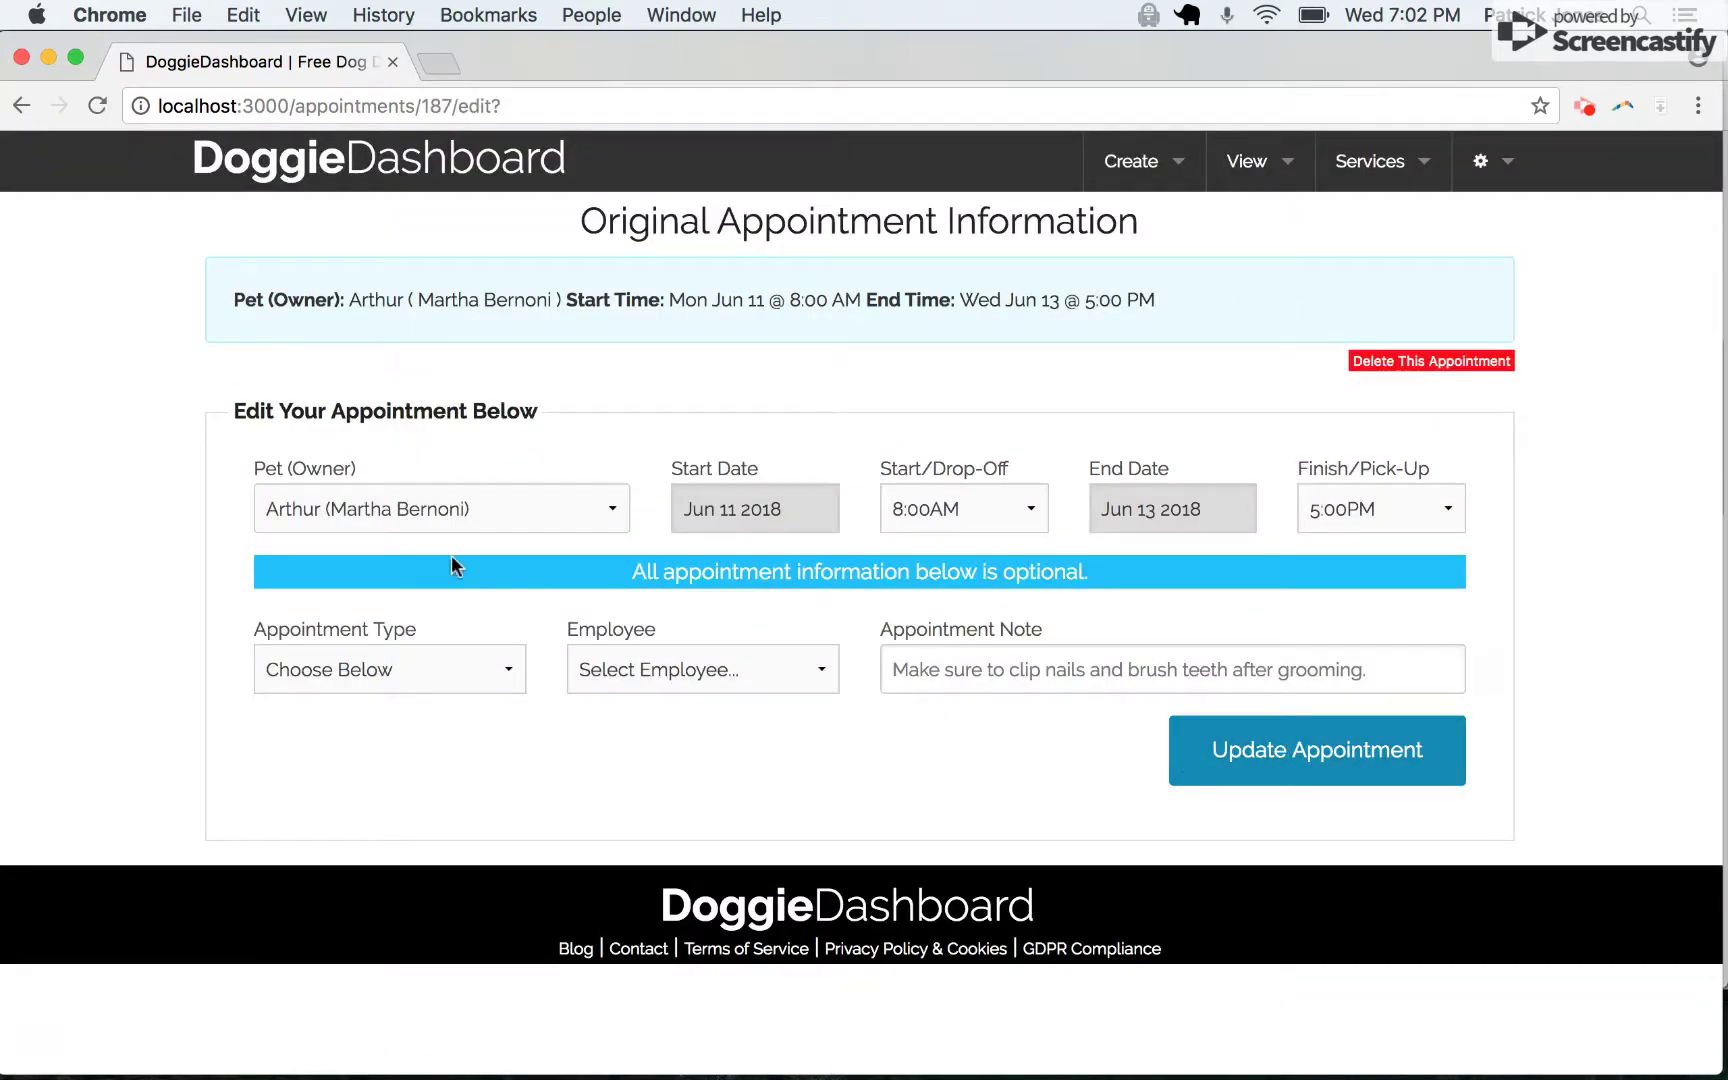
{"action": "left_click", "coordinate": [1172, 522]}
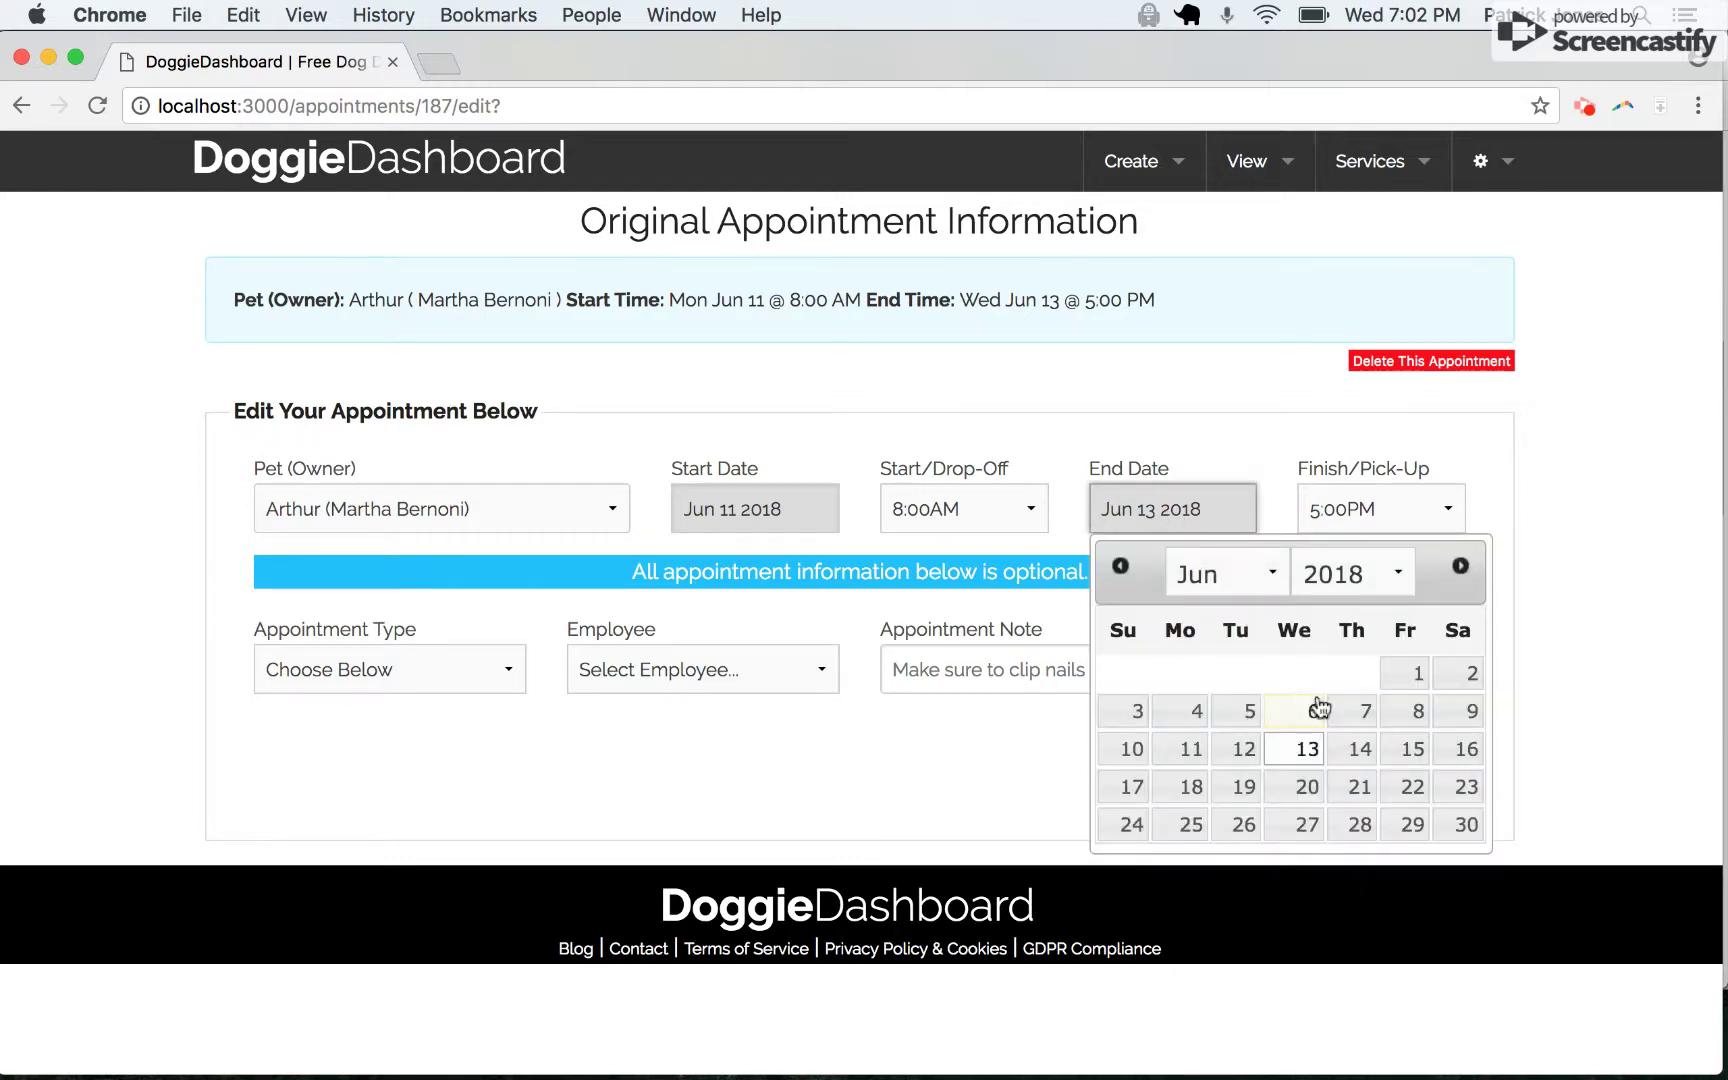
{"action": "left_click", "coordinate": [1359, 750]}
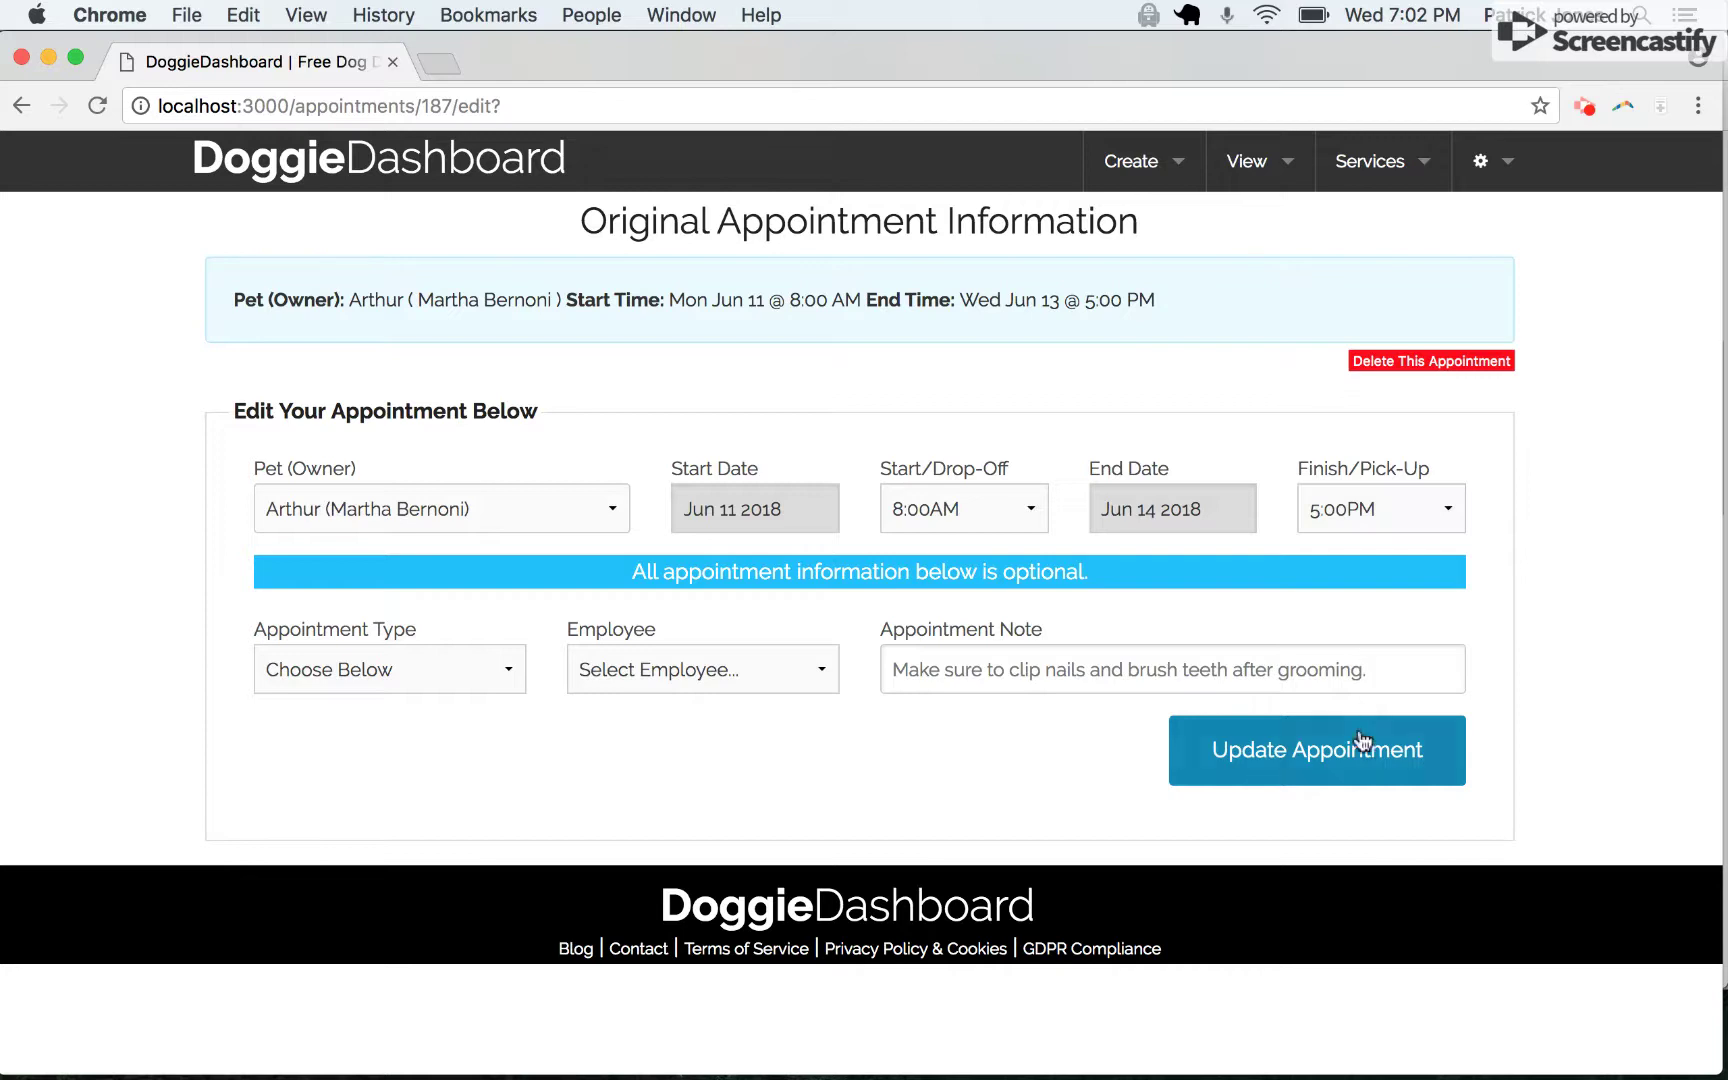
{"action": "left_click", "coordinate": [1151, 673]}
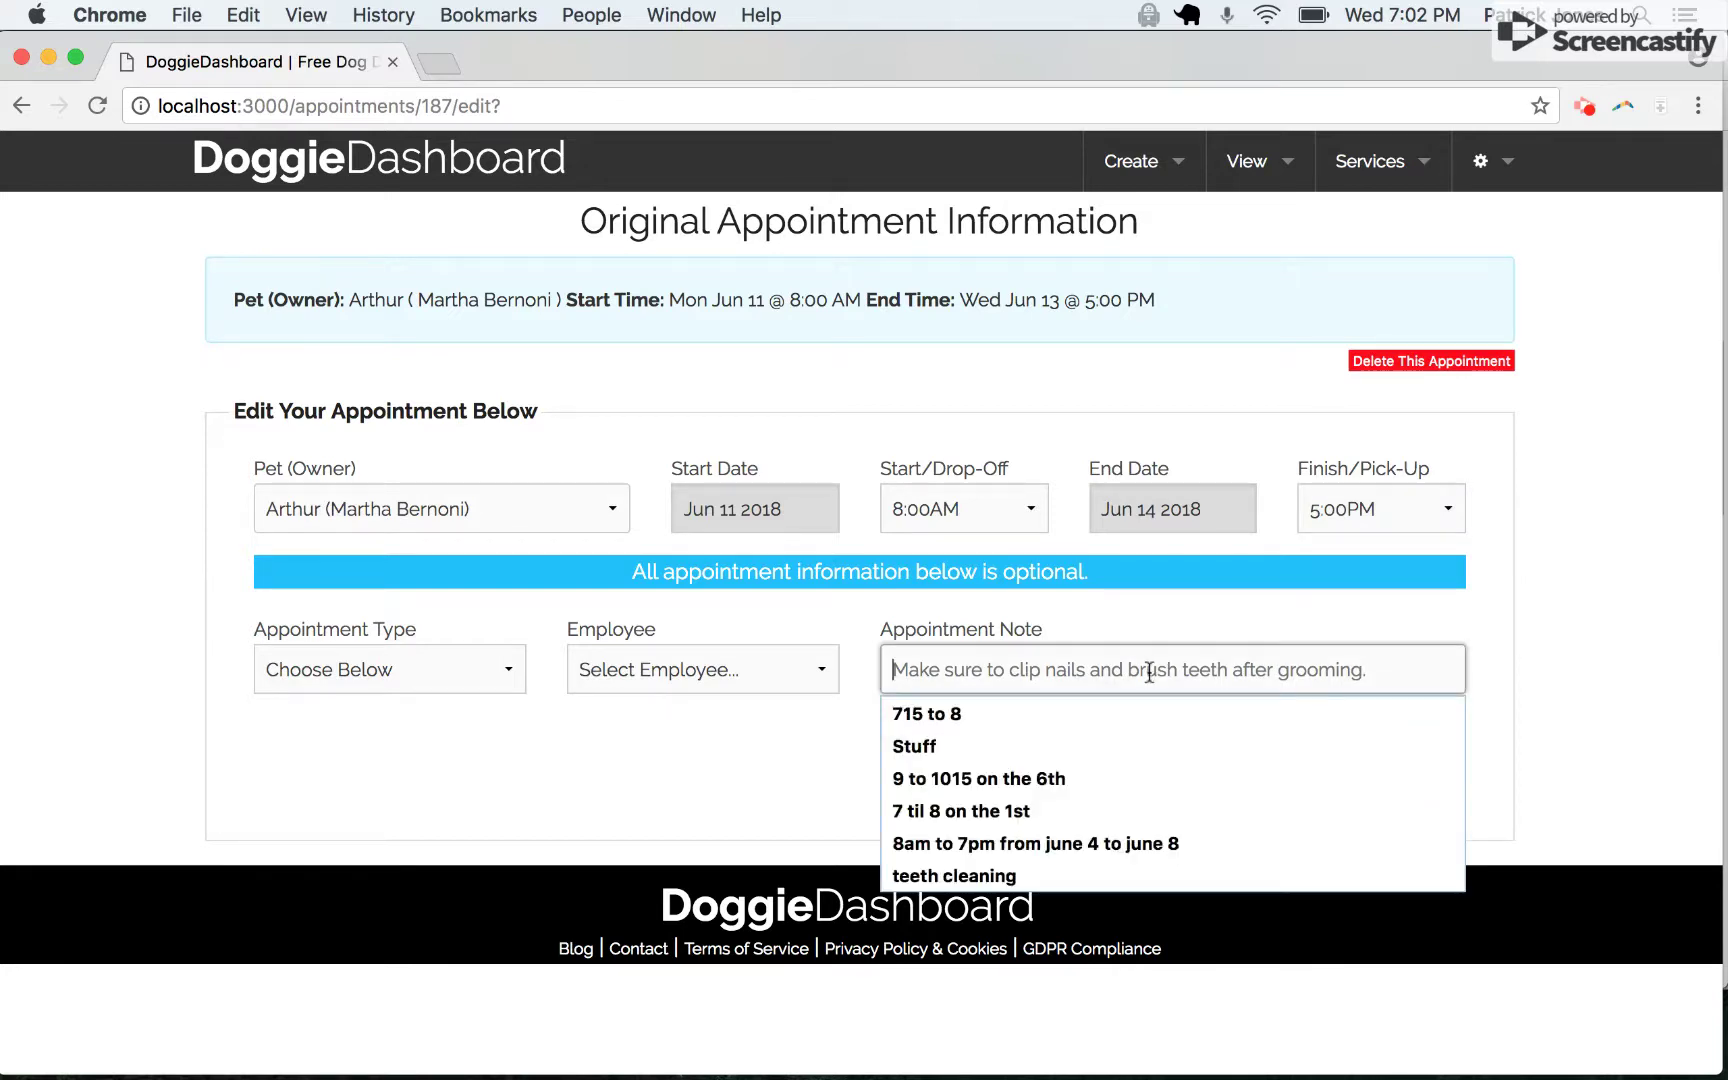
{"action": "type", "text": "Owner will pick up around 5pm"}
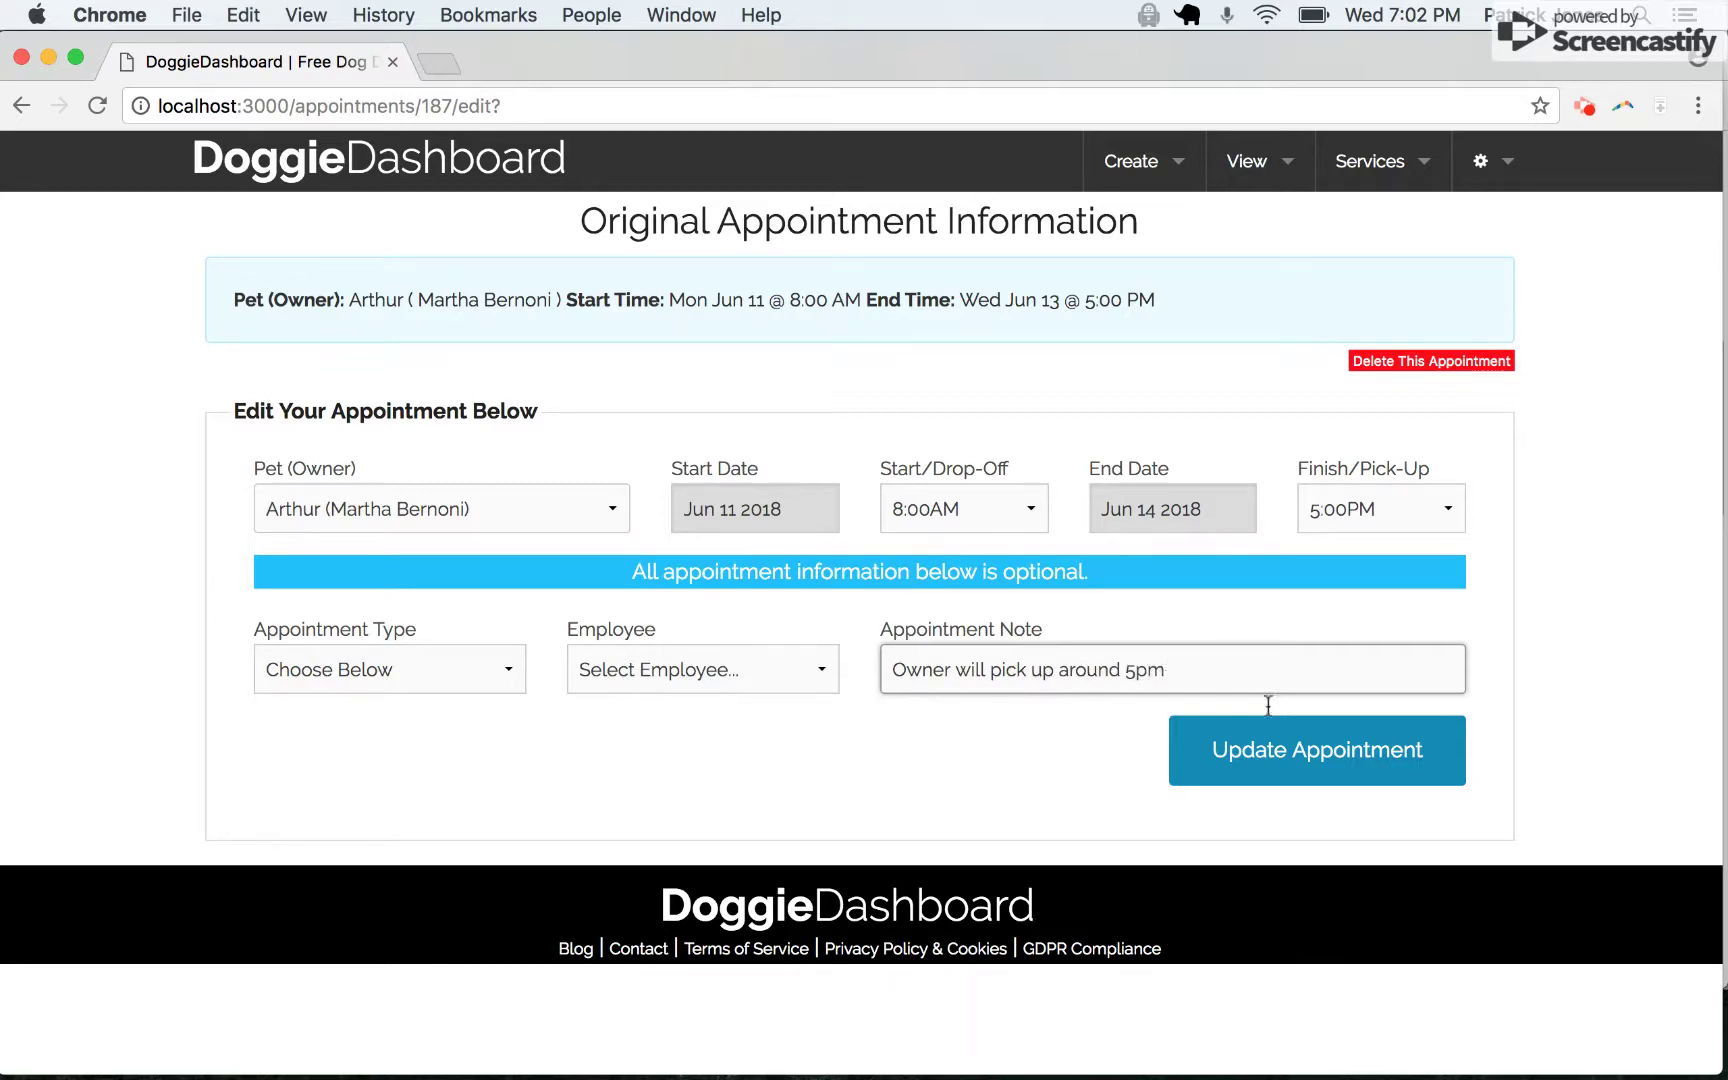
{"action": "left_click", "coordinate": [1369, 748]}
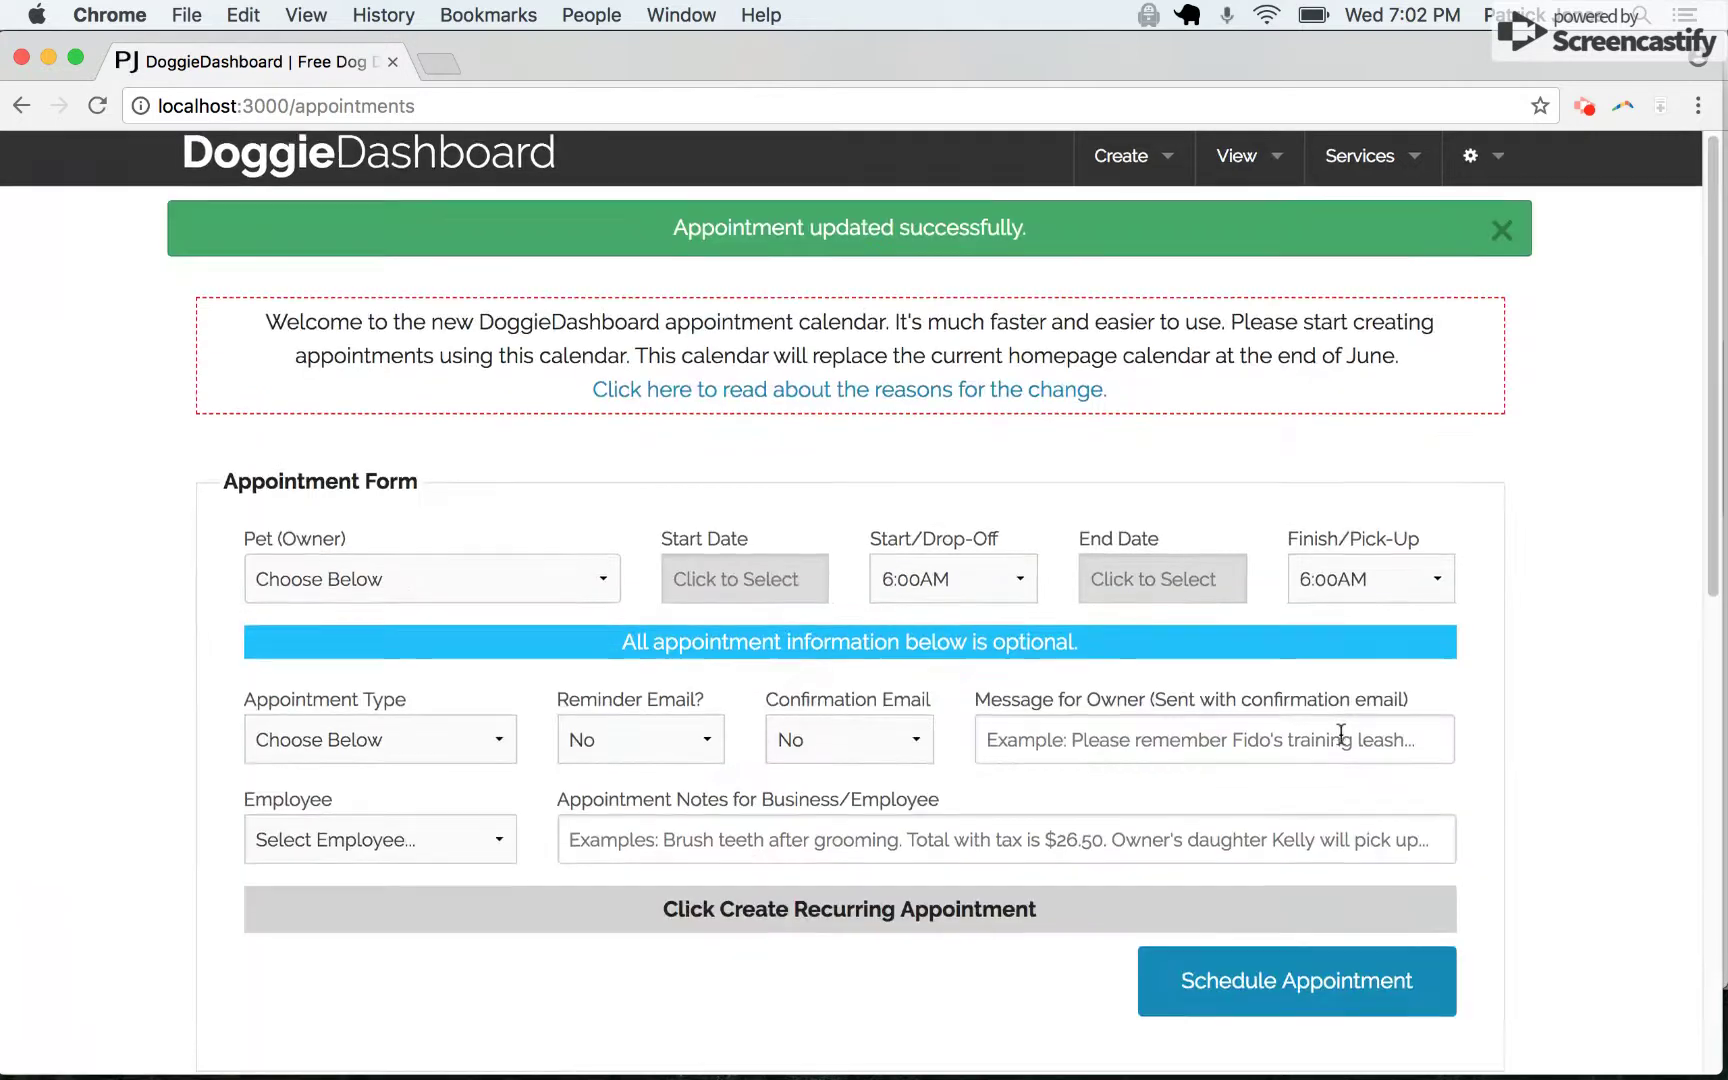
{"action": "scroll", "coordinate": [1340, 734], "scroll_direction": "down", "scroll_amount": 5}
{"action": "scroll", "coordinate": [1341, 728], "scroll_direction": "down", "scroll_amount": 5}
{"action": "scroll", "coordinate": [1341, 728], "scroll_direction": "down", "scroll_amount": 5}
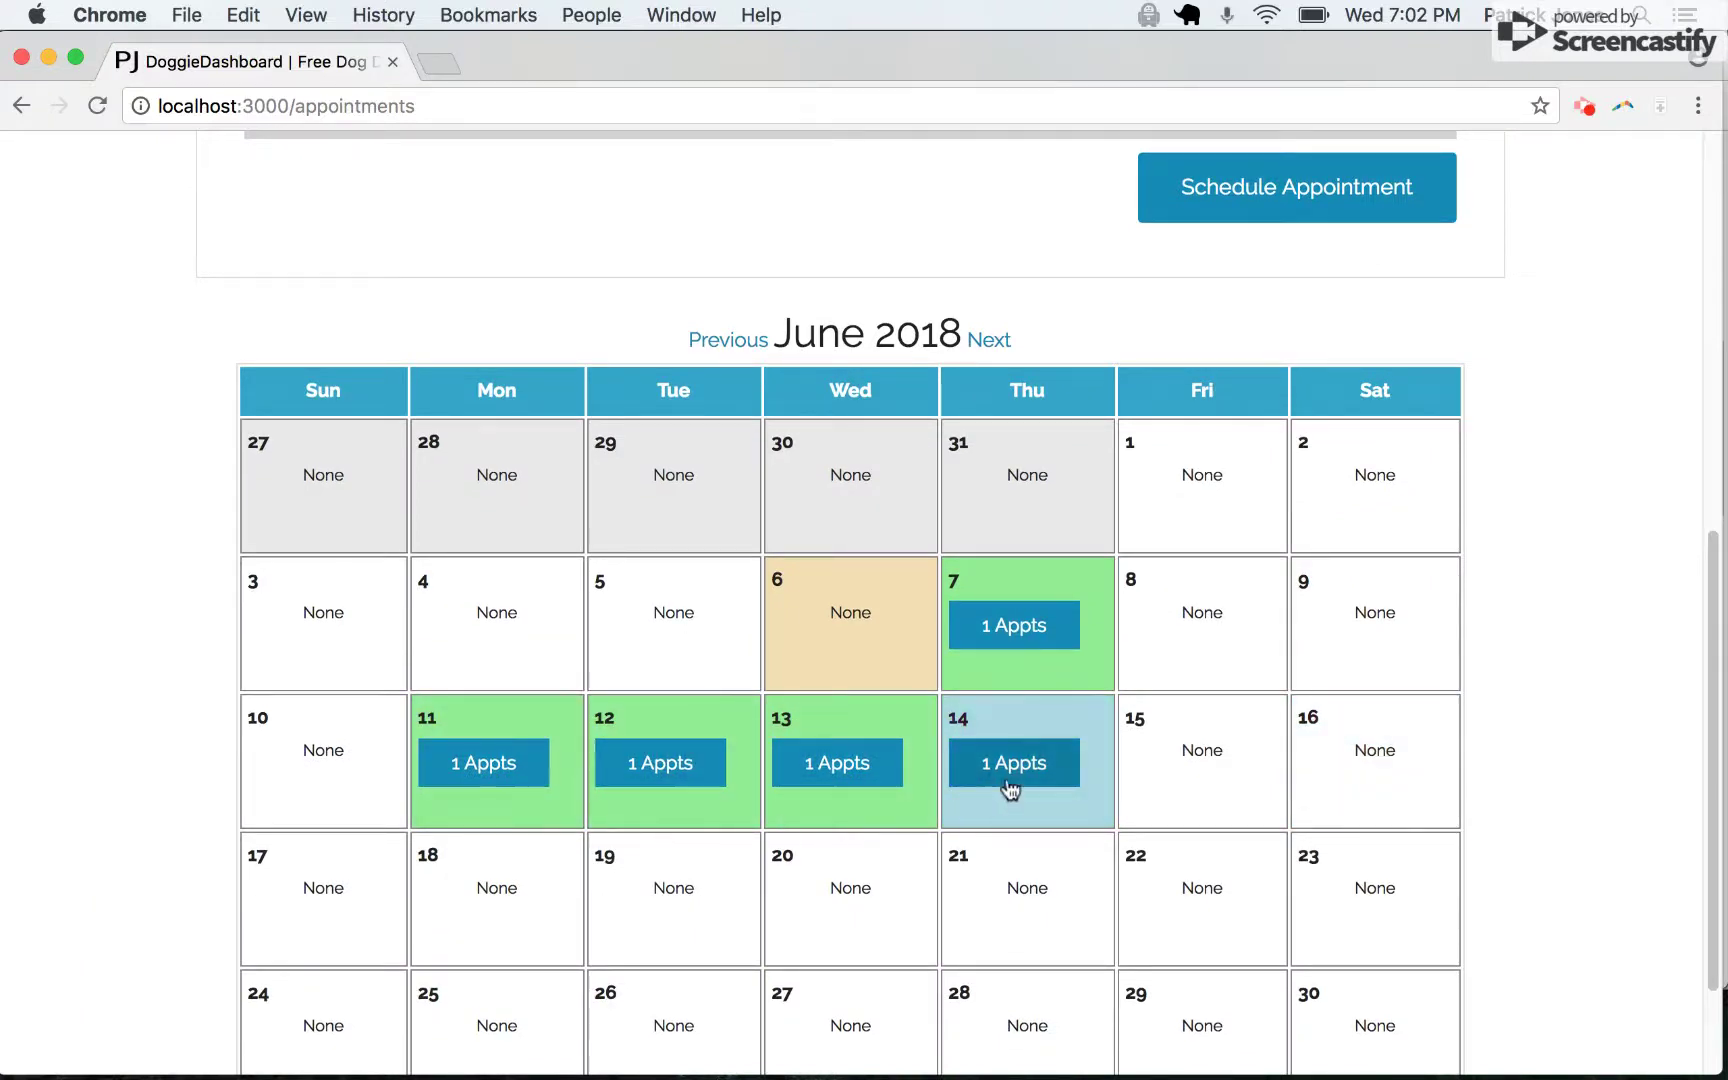
- Show the June 13 appointment details and highlight the pick-up-around-5pm note
{"action": "left_click", "coordinate": [837, 763]}
{"action": "scroll", "coordinate": [889, 781], "scroll_direction": "down", "scroll_amount": 1}
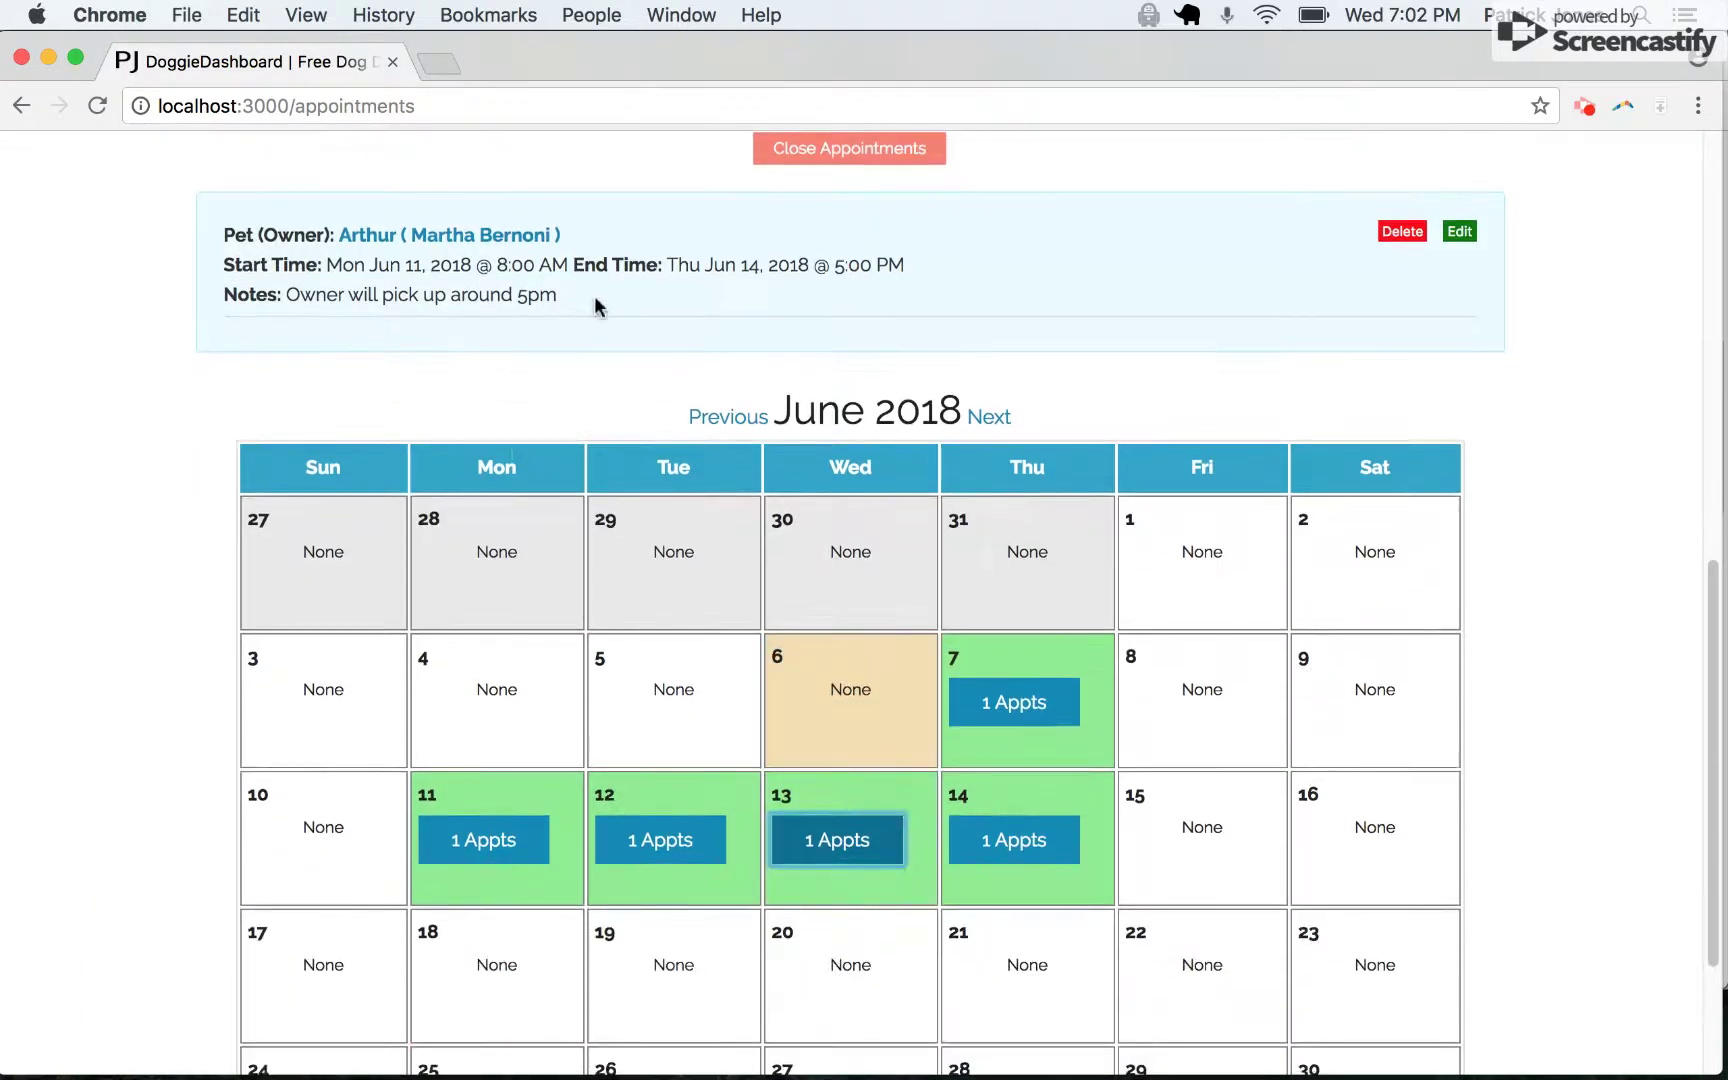
{"action": "left_click_drag", "start_coordinate": [601, 305], "coordinate": [224, 290]}
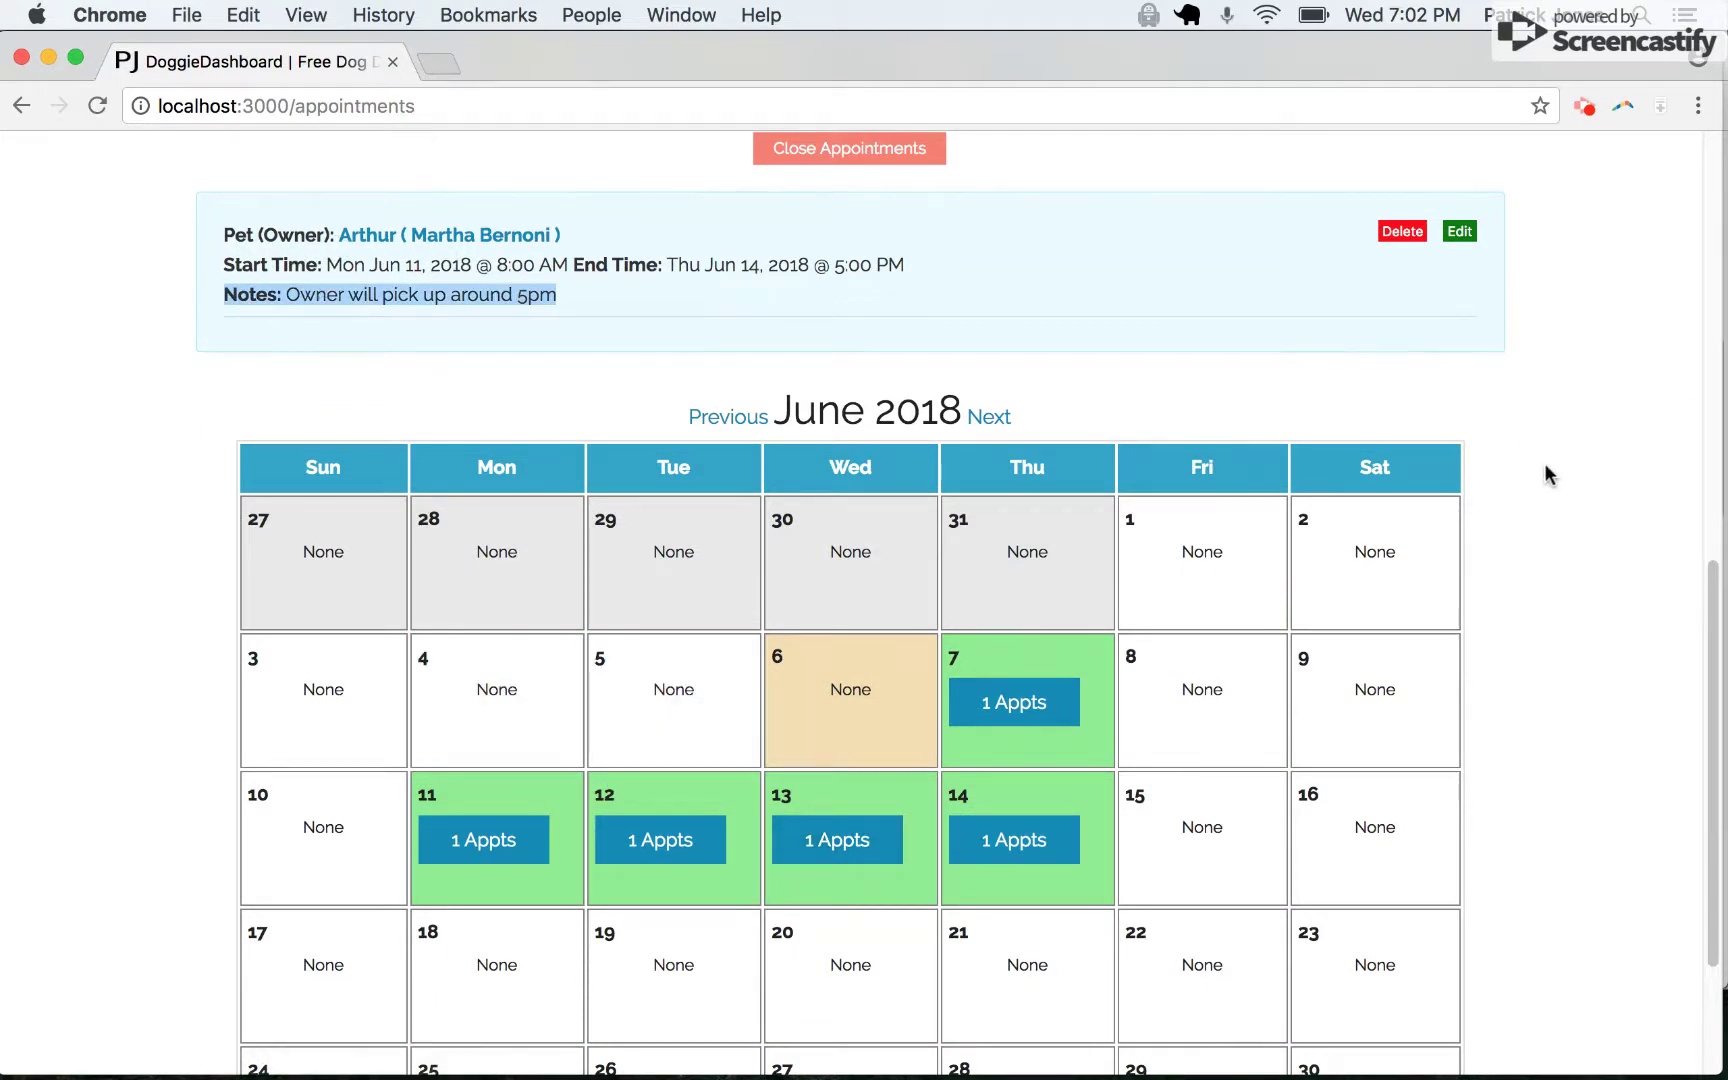
{"action": "left_click", "coordinate": [1523, 507]}
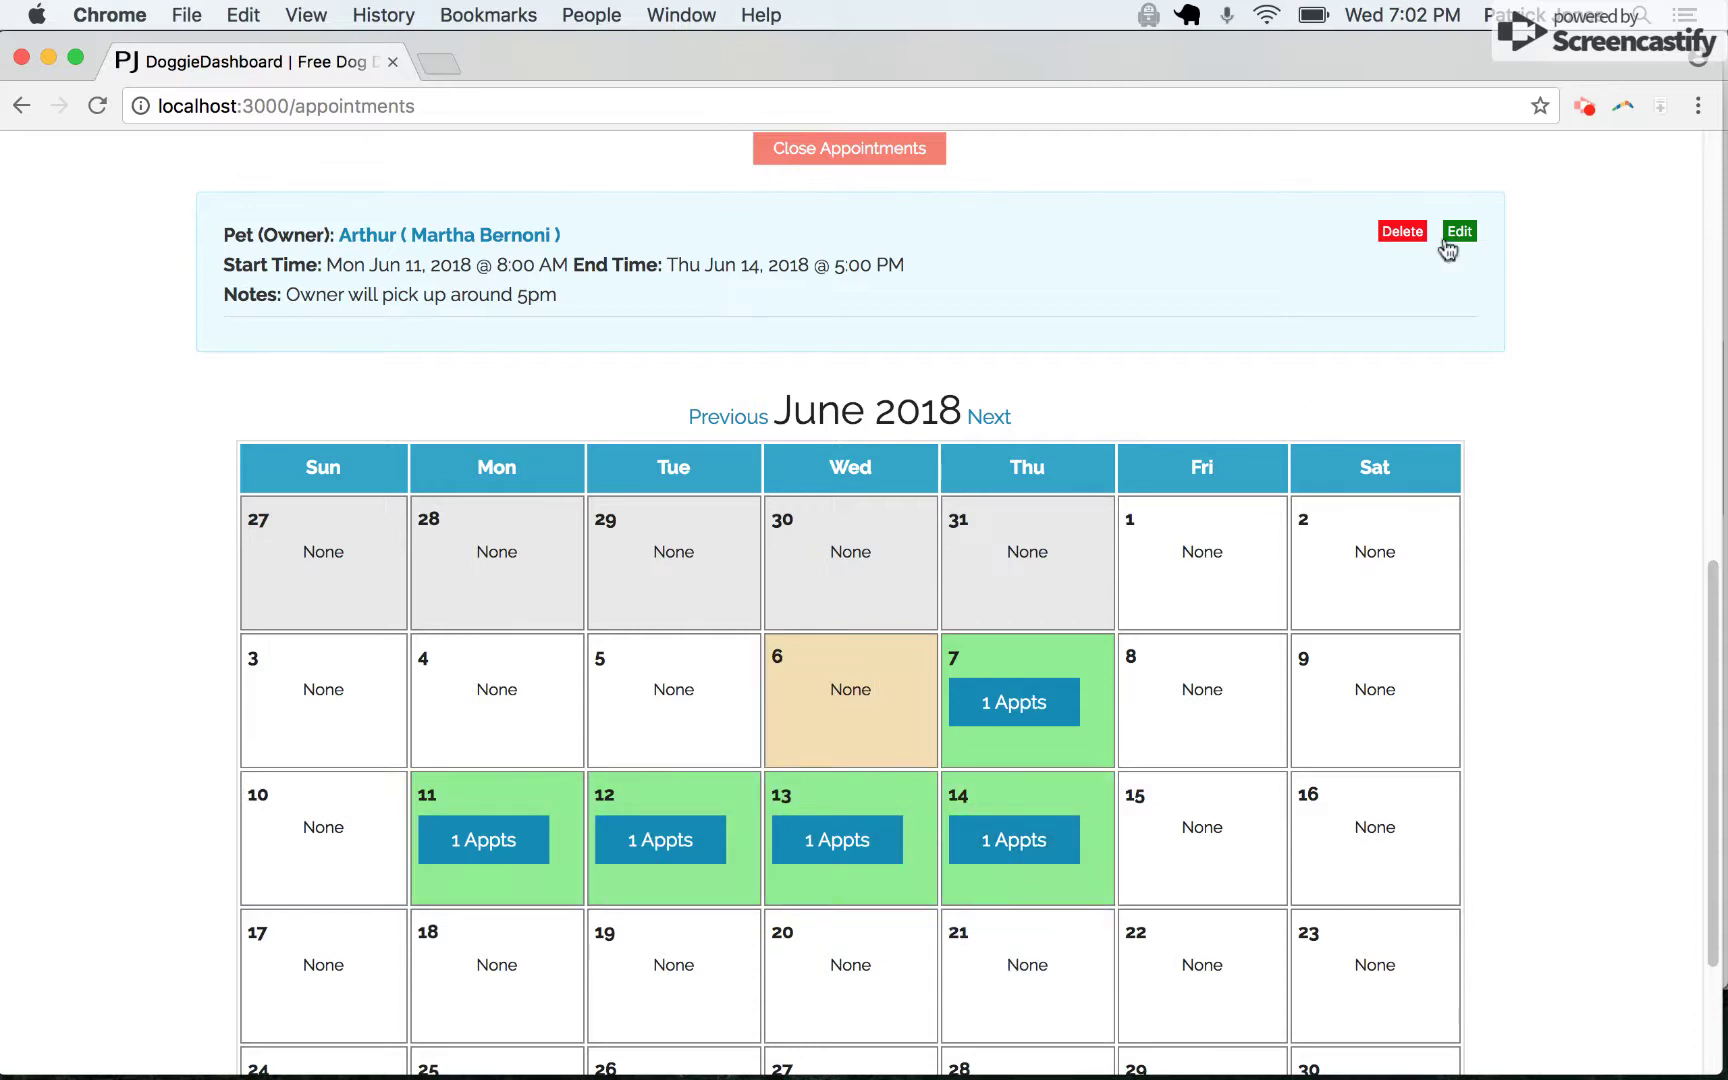
- Delete Arthur's Jun 11–14 appointment from the details panel
{"action": "left_click", "coordinate": [1401, 230]}
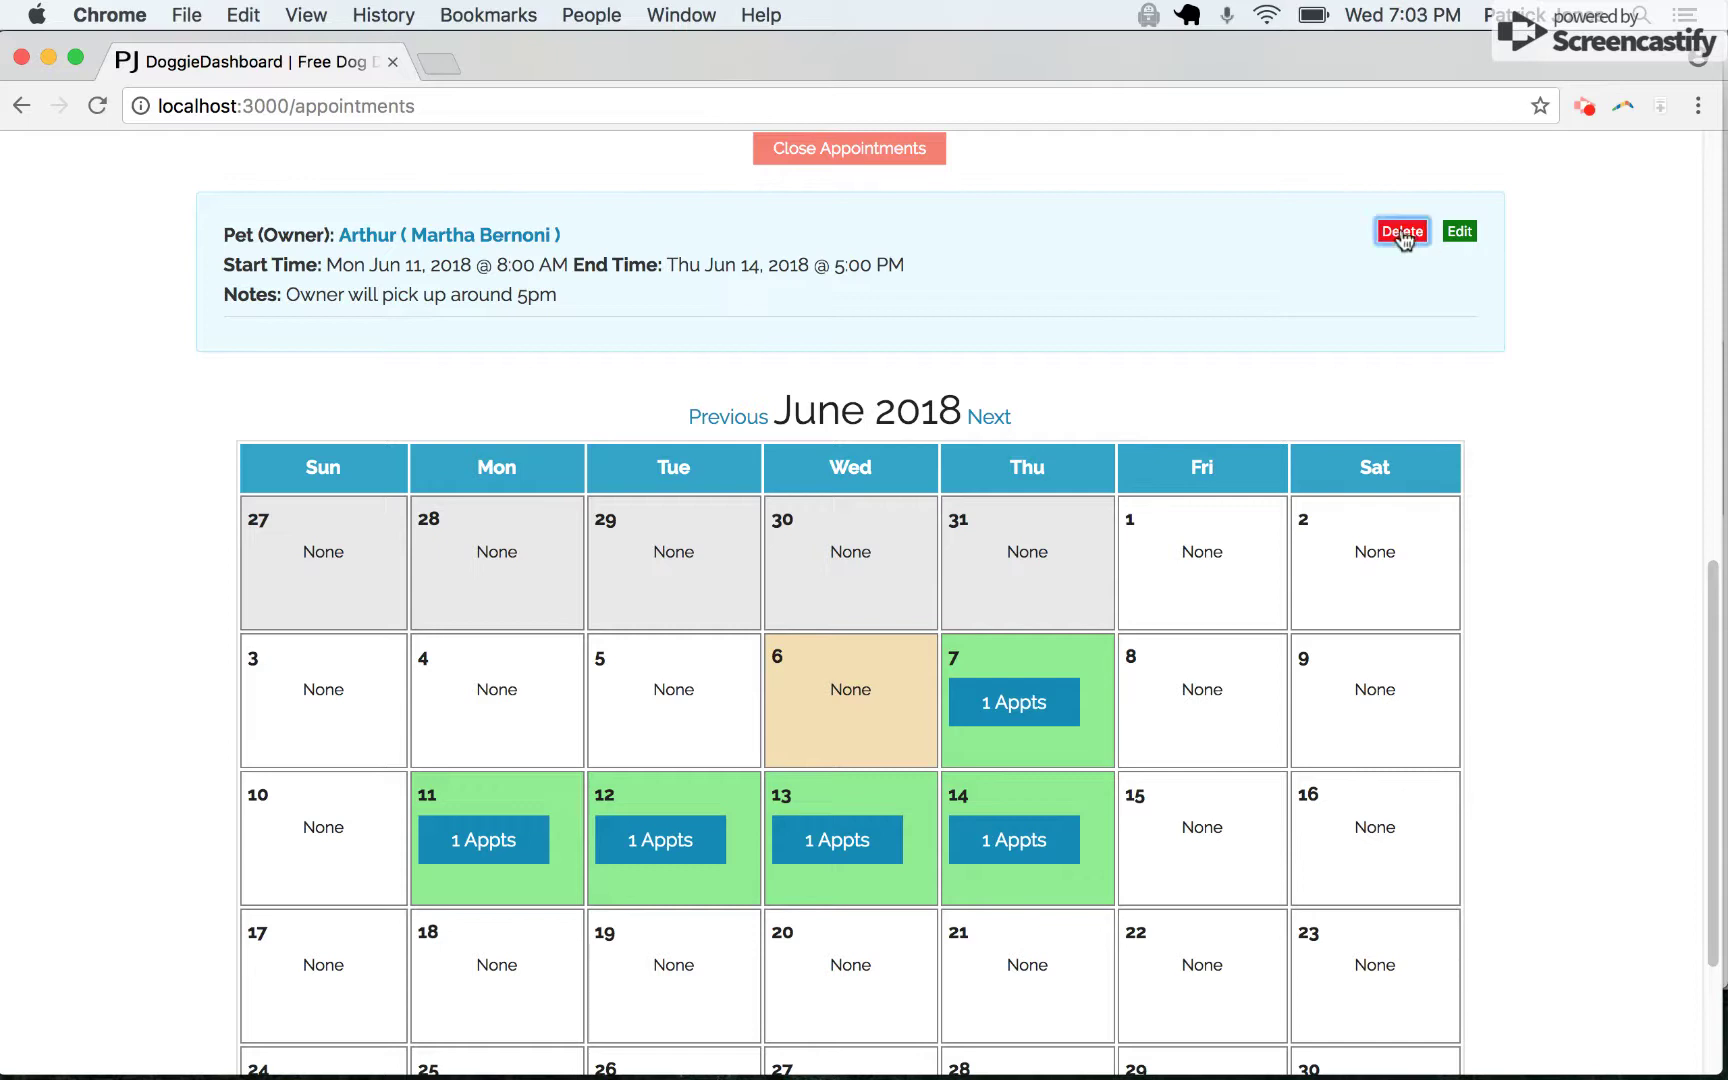
{"action": "scroll", "coordinate": [1323, 648], "scroll_direction": "down", "scroll_amount": 10}
{"action": "scroll", "coordinate": [1148, 649], "scroll_direction": "down", "scroll_amount": 3}
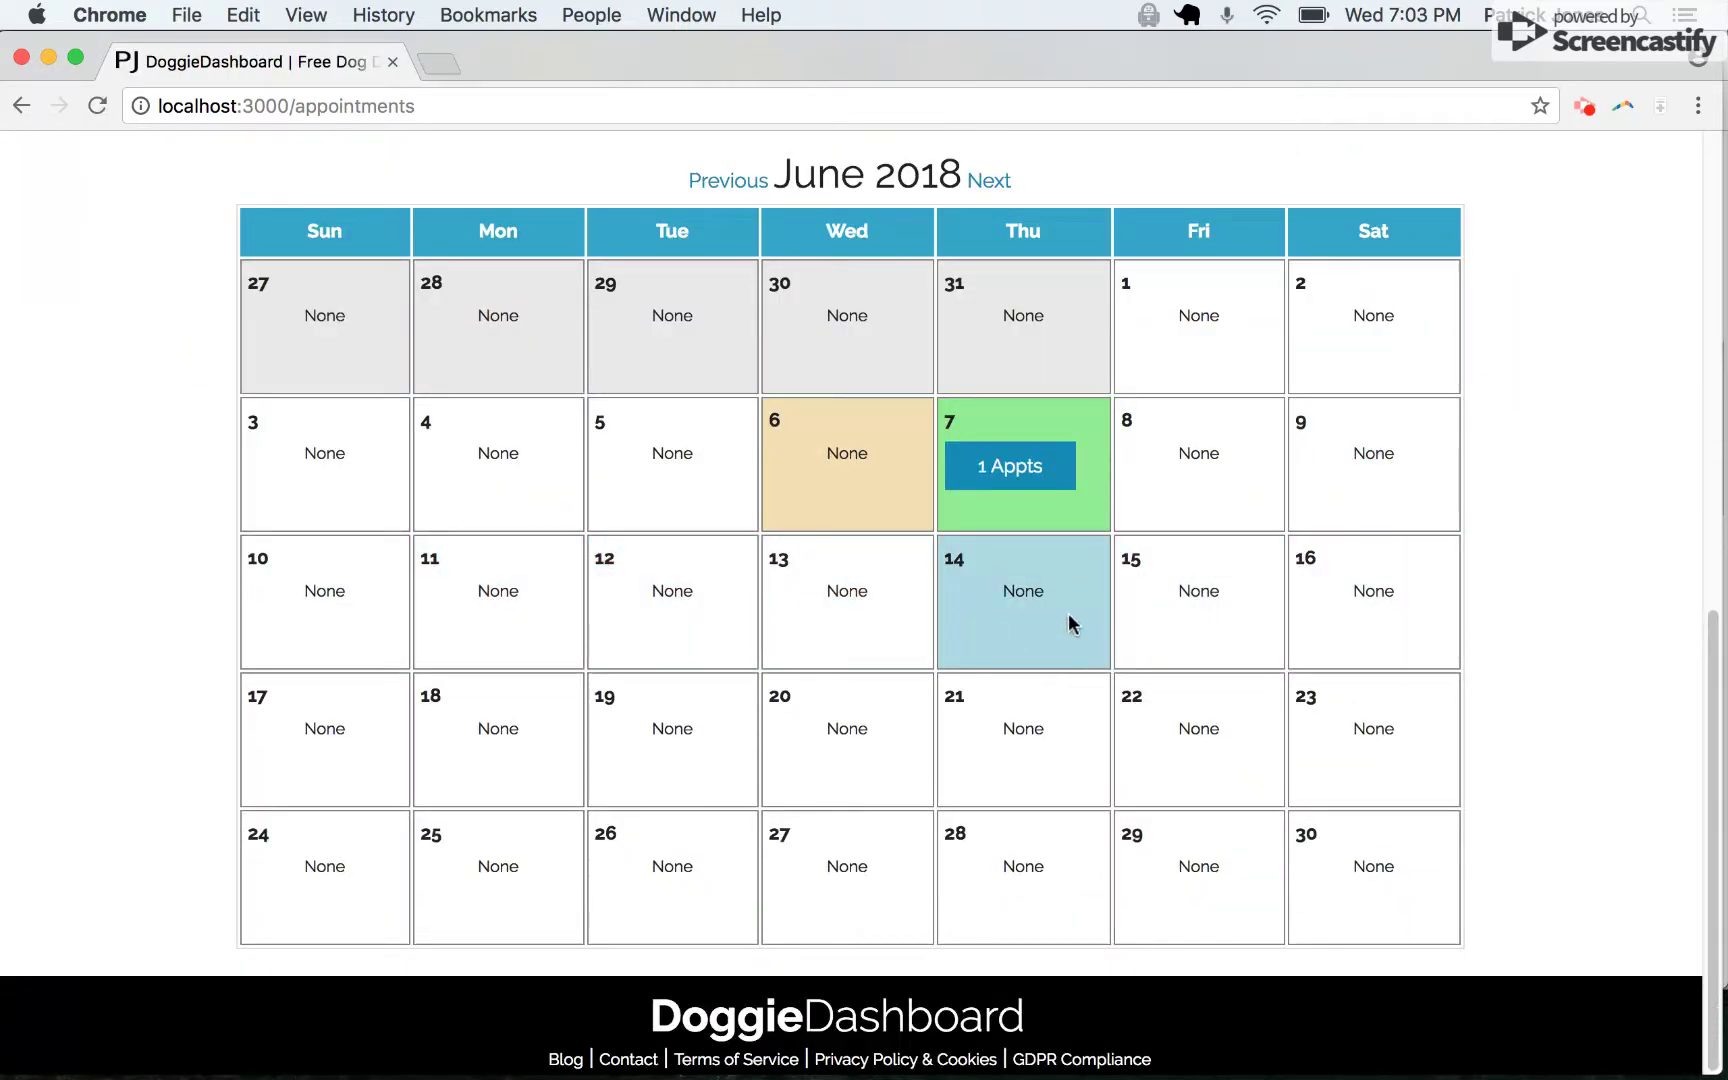
{"action": "scroll", "coordinate": [1067, 621], "scroll_direction": "up", "scroll_amount": 3}
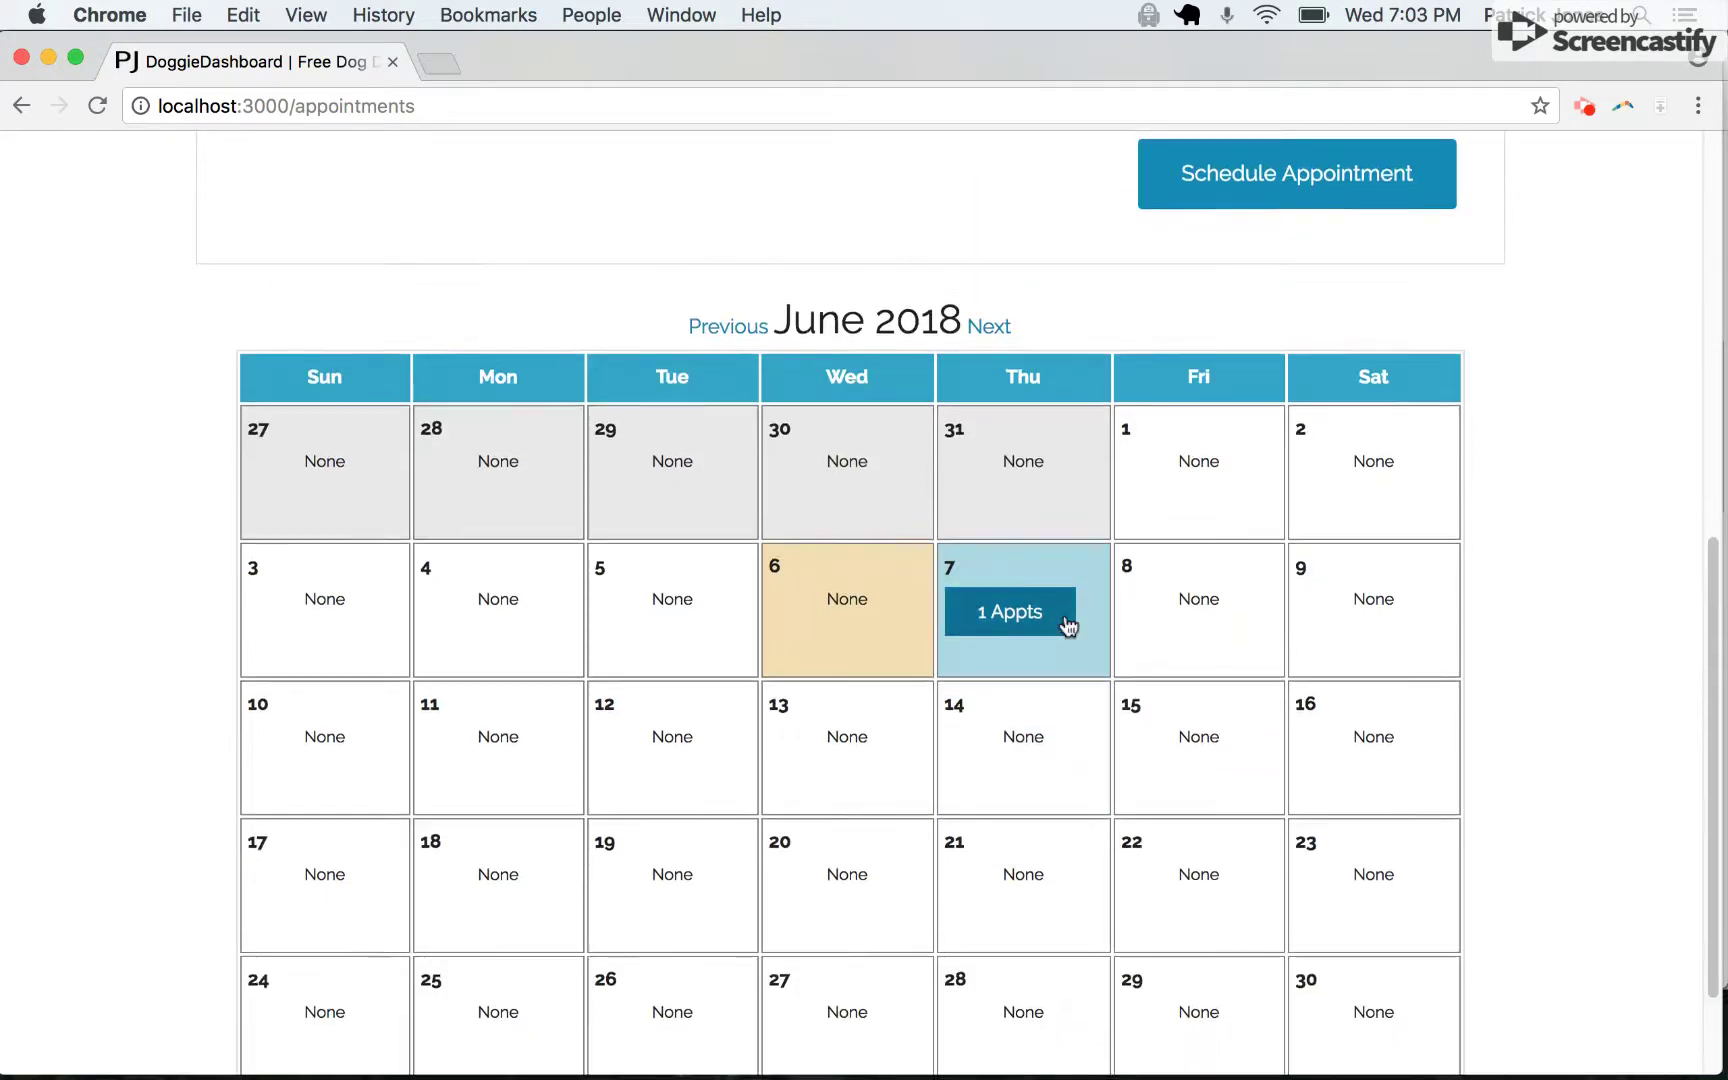
{"action": "scroll", "coordinate": [1066, 621], "scroll_direction": "up", "scroll_amount": 8}
{"action": "scroll", "coordinate": [1064, 612], "scroll_direction": "up", "scroll_amount": 3}
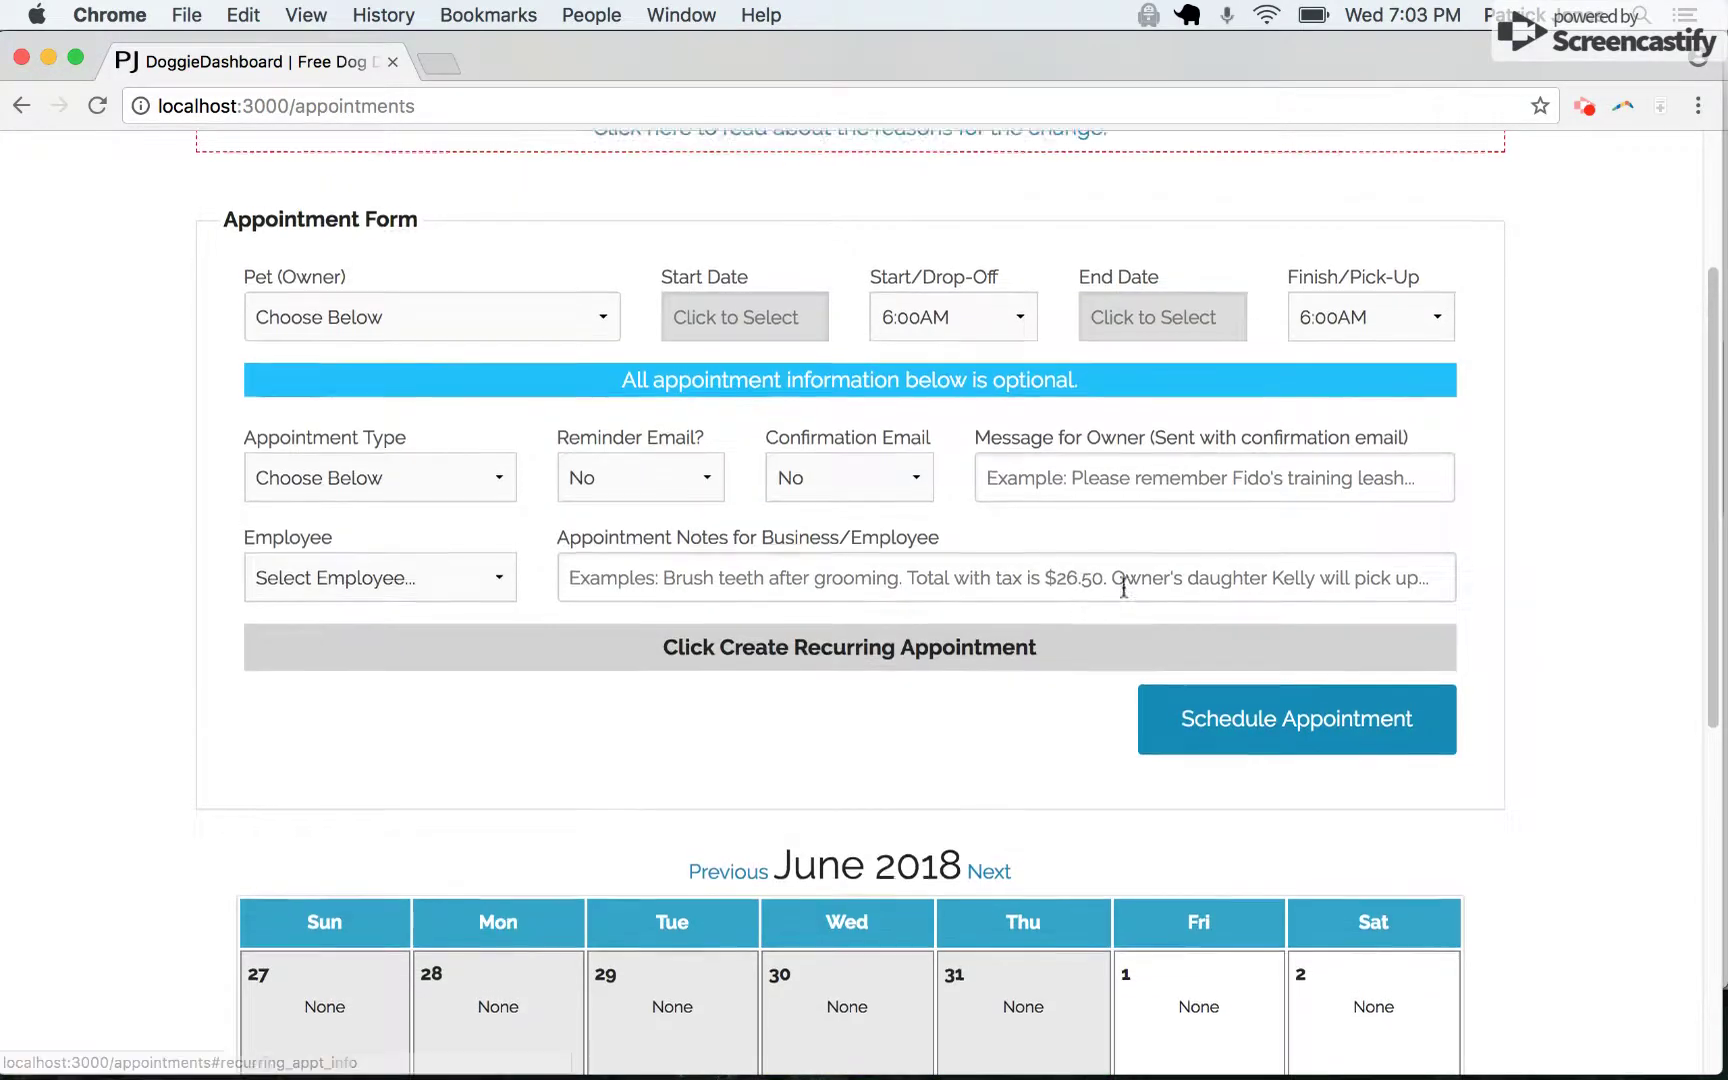
{"action": "scroll", "coordinate": [1064, 611], "scroll_direction": "up", "scroll_amount": 3}
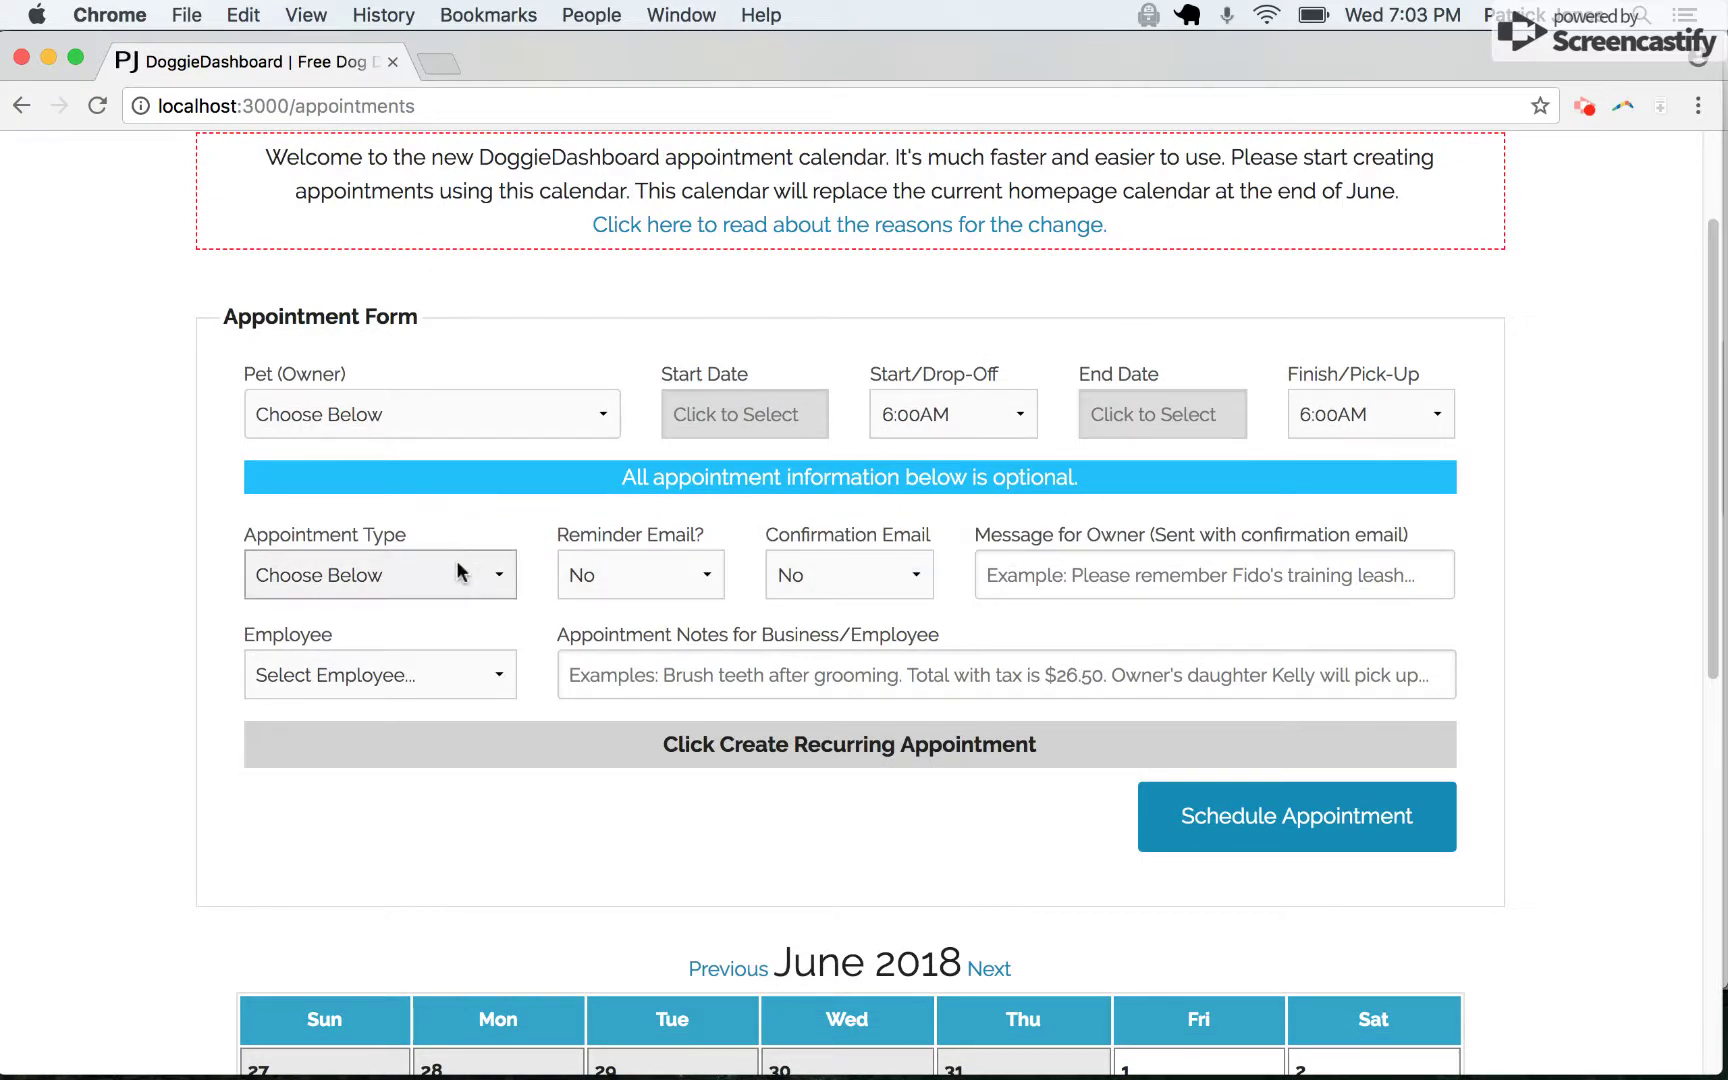
- Try appointment type Other and begin a business note, erasing the mistyped text
{"action": "left_click", "coordinate": [465, 569]}
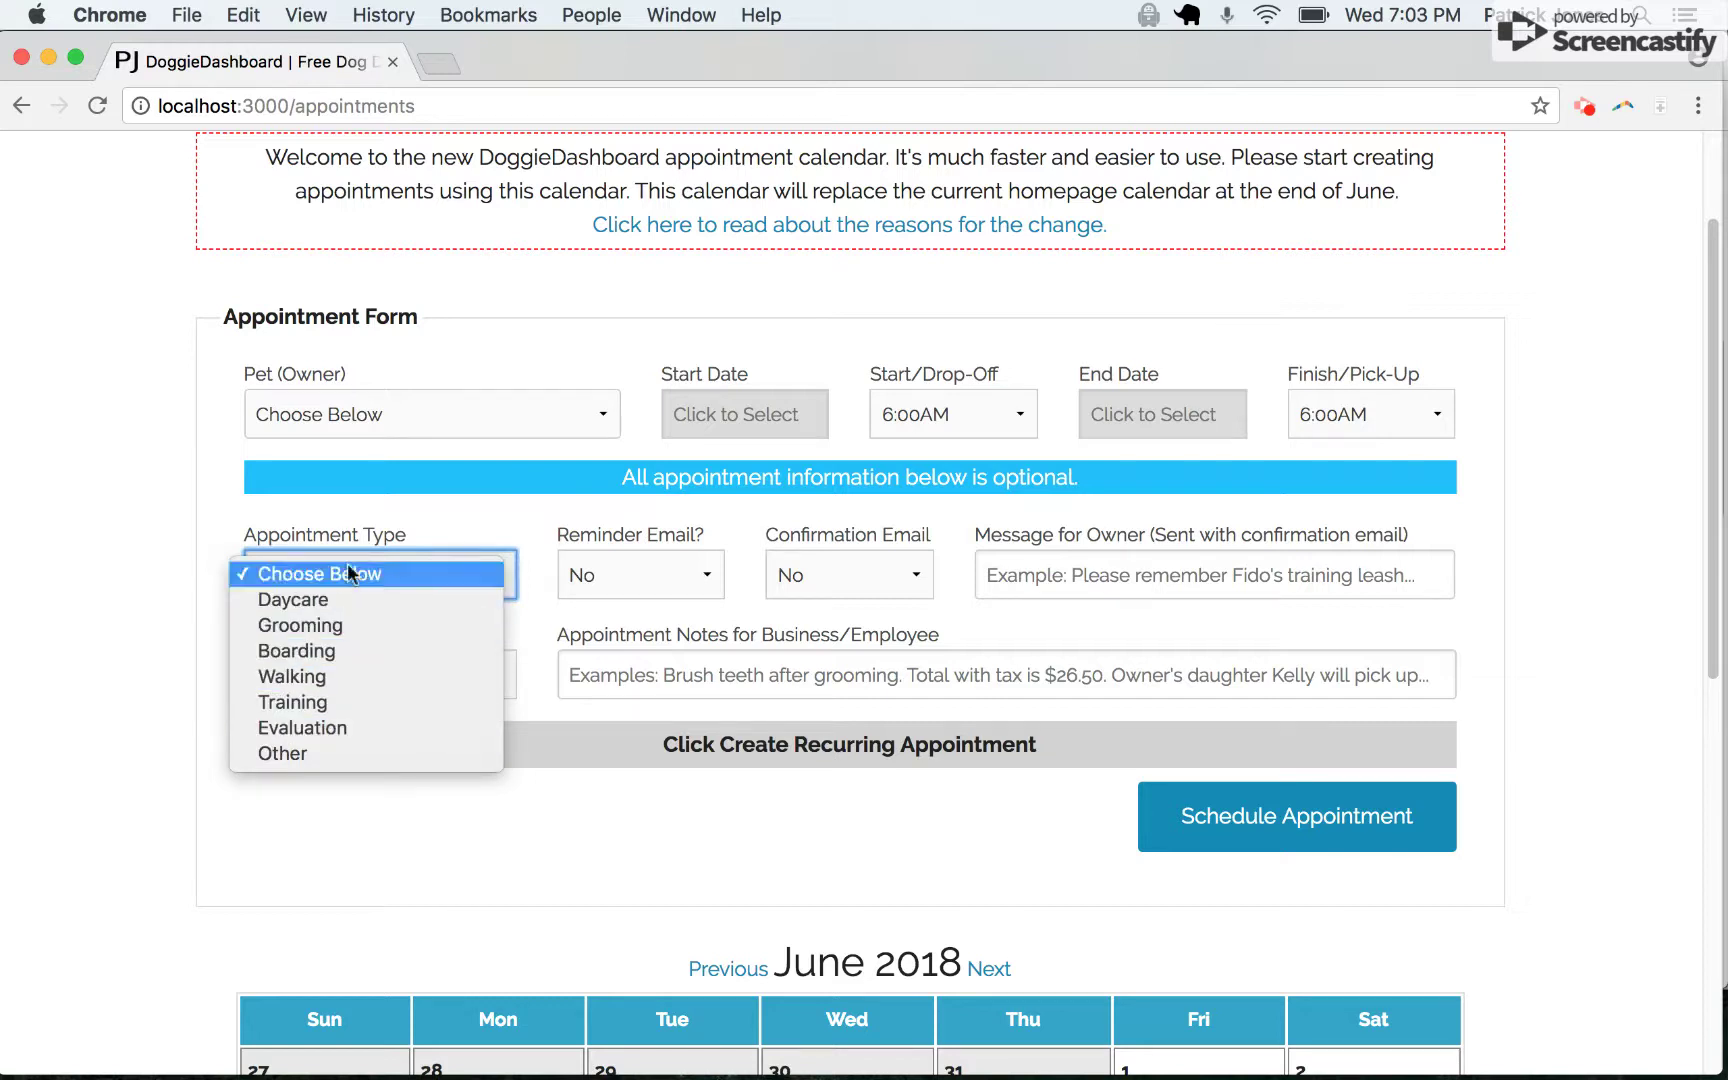
{"action": "left_click", "coordinate": [196, 545]}
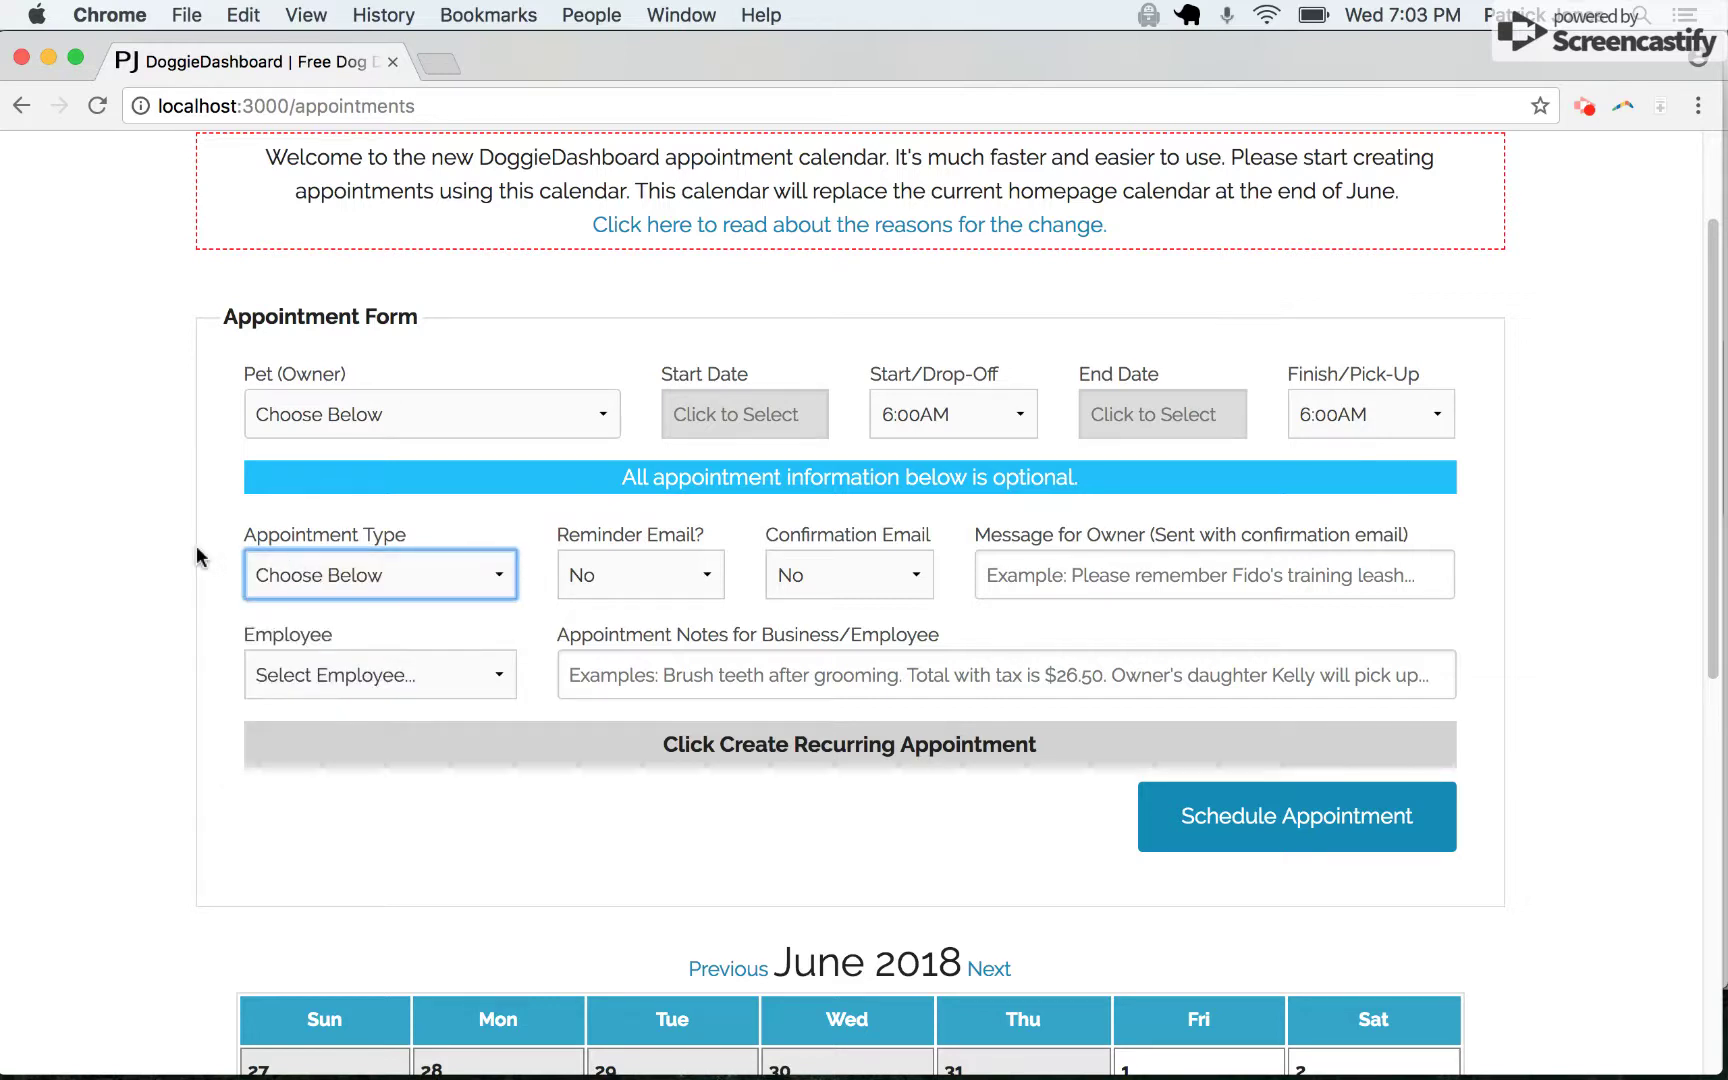
{"action": "left_click", "coordinate": [386, 569]}
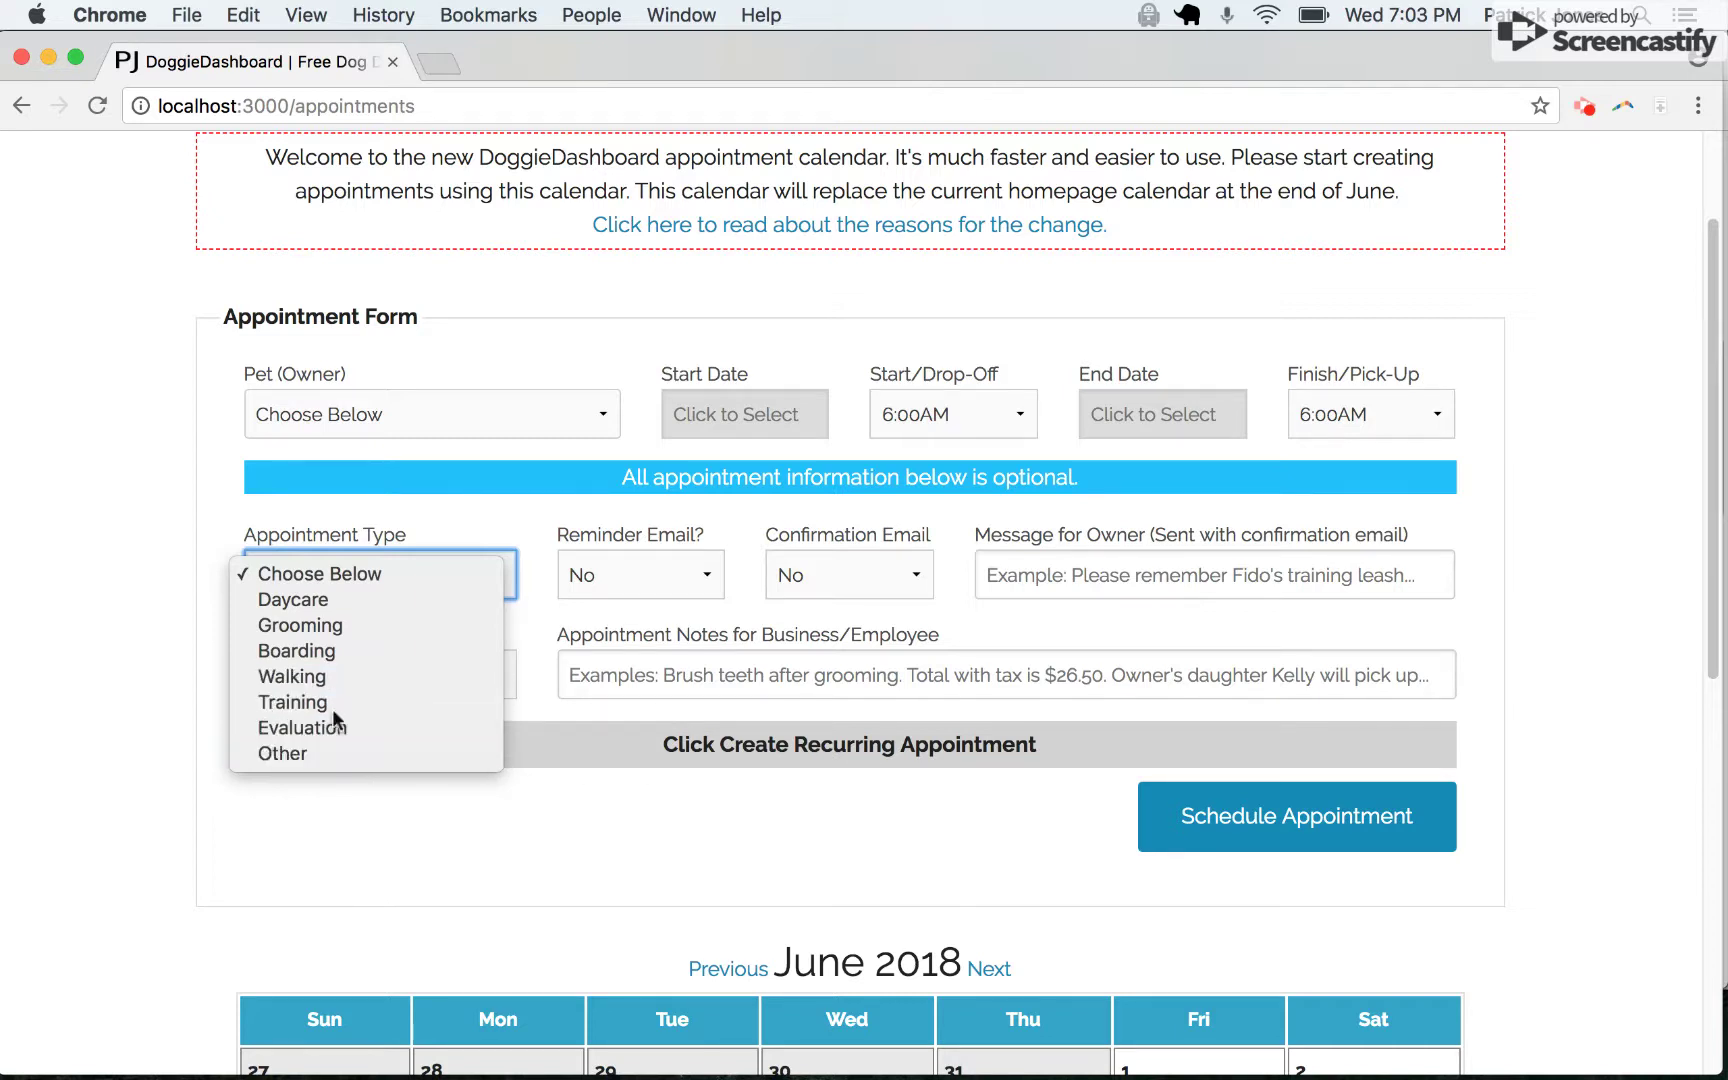
{"action": "left_click", "coordinate": [319, 750]}
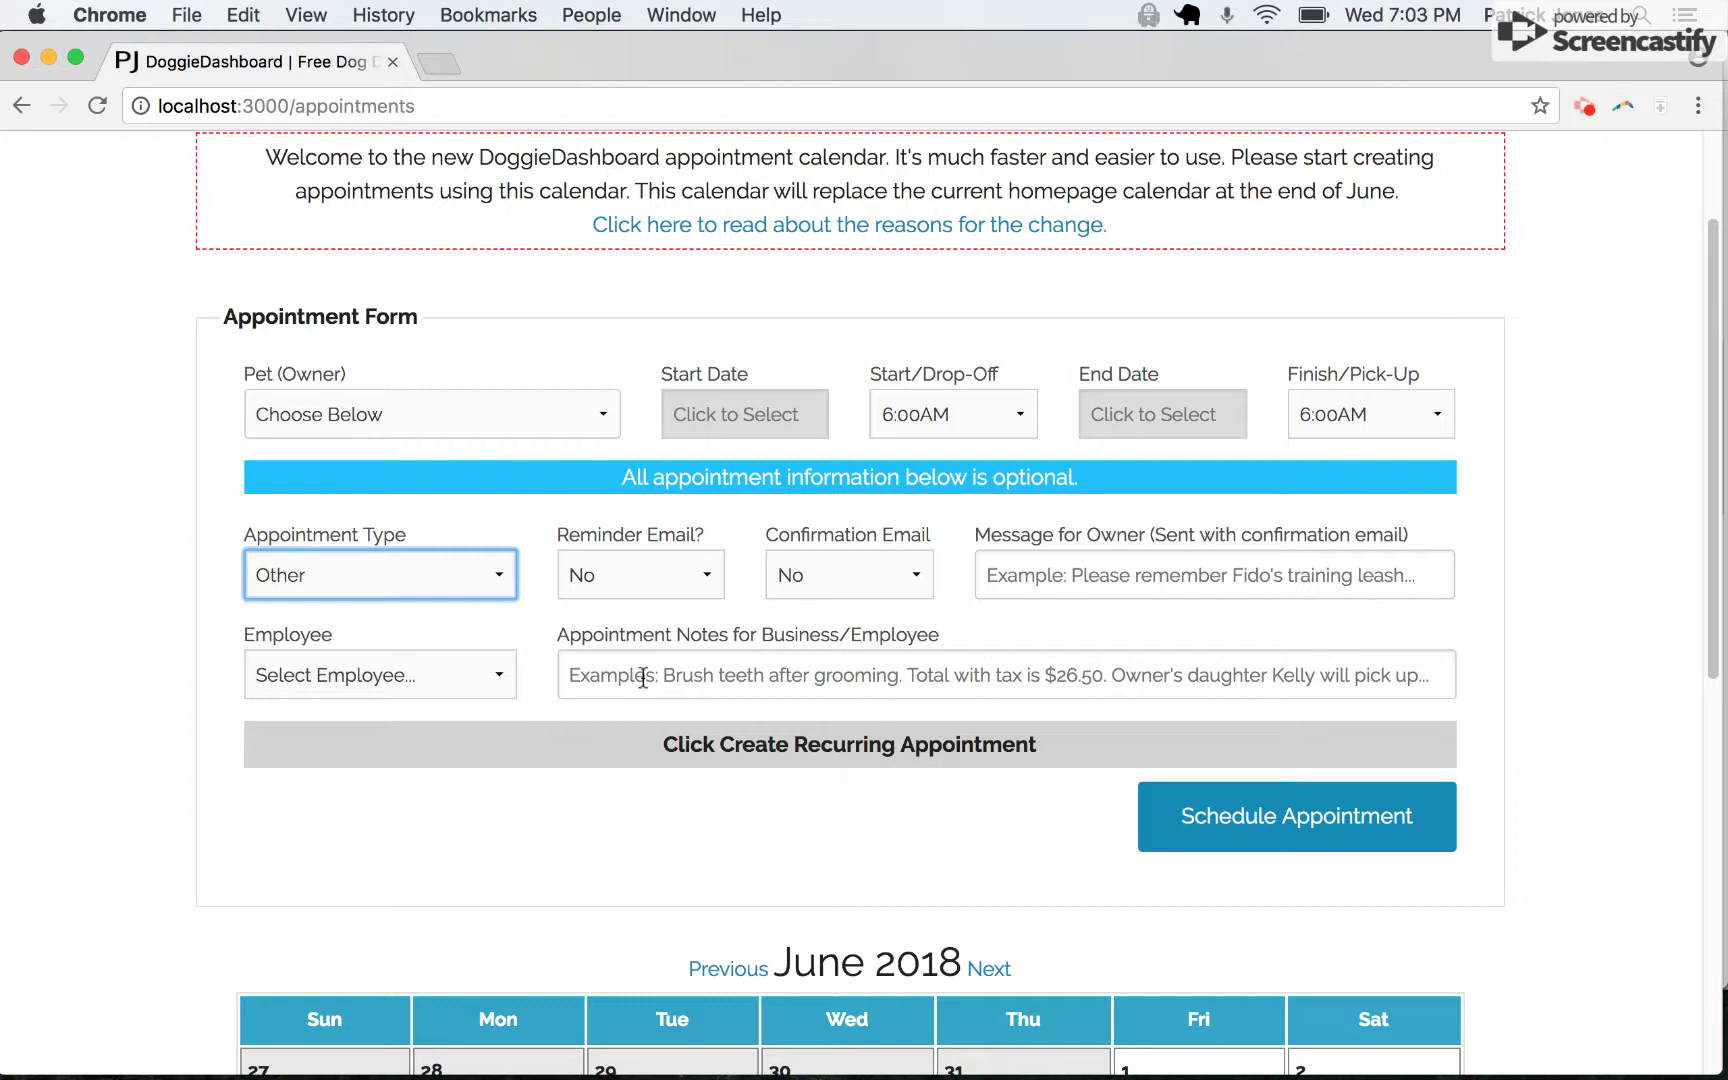
{"action": "left_click", "coordinate": [642, 676]}
{"action": "type", "text": "Gri"}
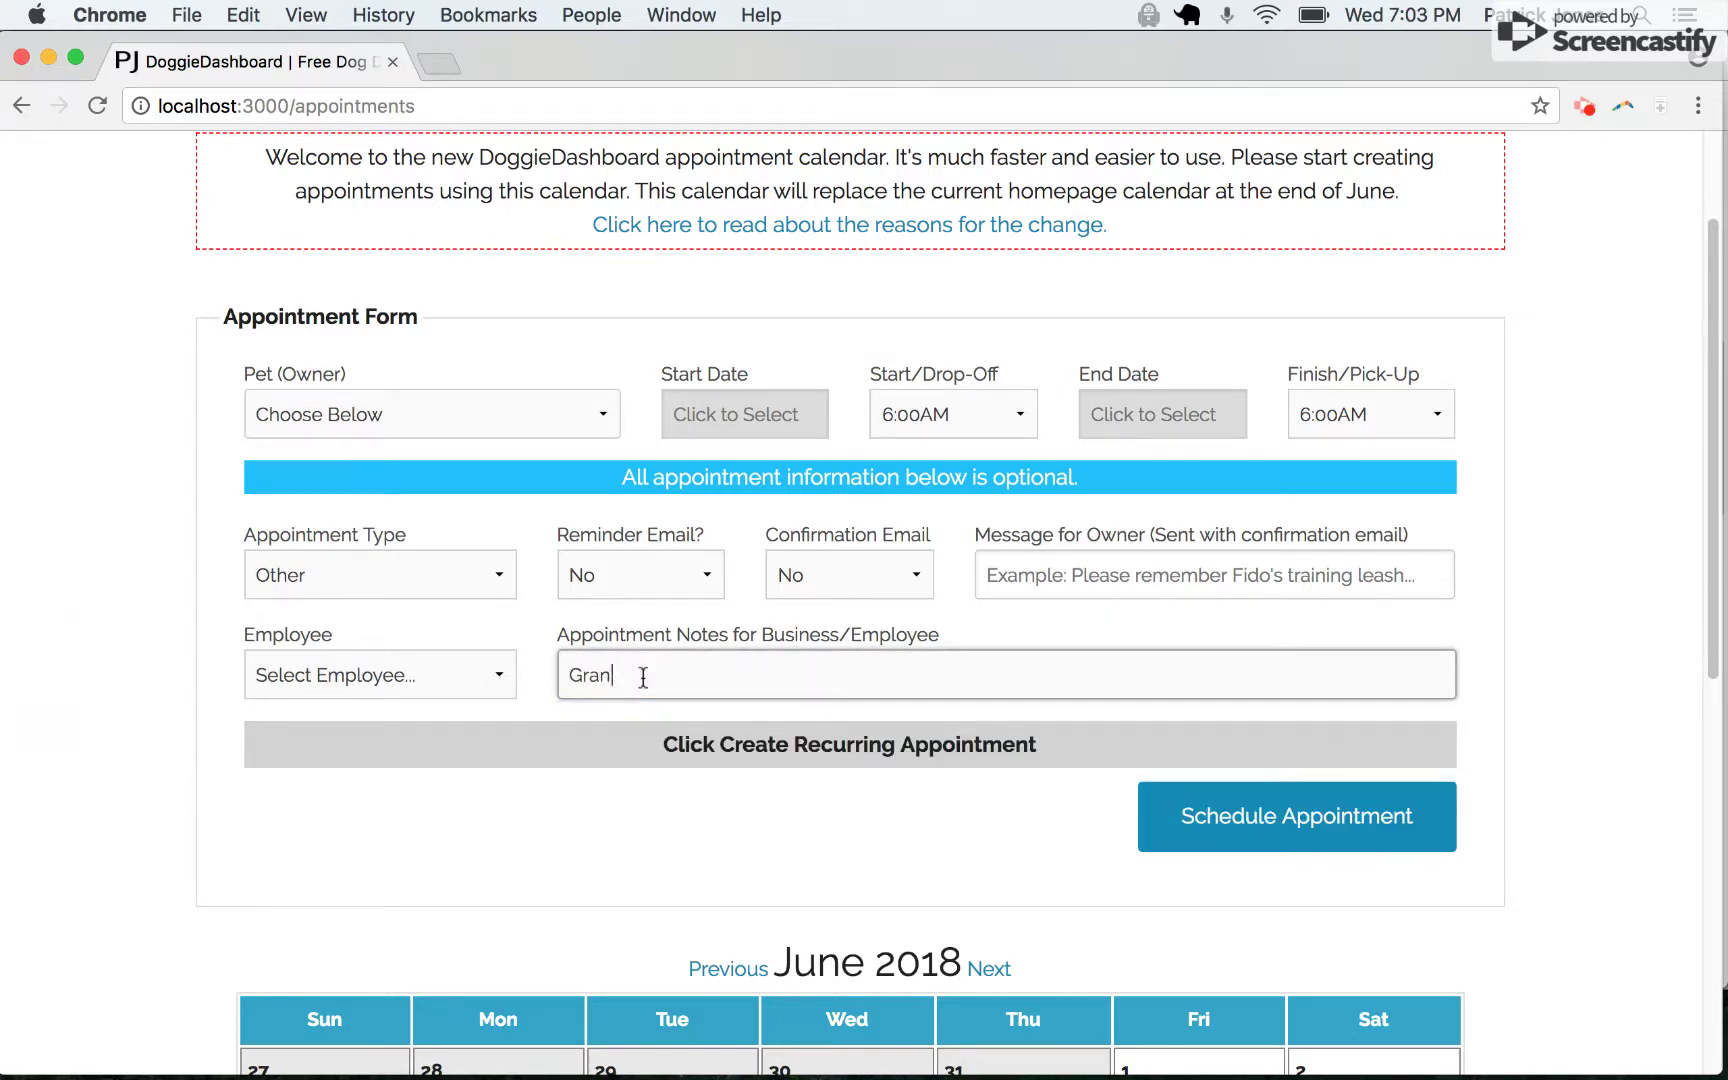
{"action": "key", "text": "BackSpace"}
{"action": "key", "text": "BackSpace"}
{"action": "key", "text": "BackSpace"}
{"action": "type", "text": "land and"}
{"action": "type", "text": " nail clipping."}
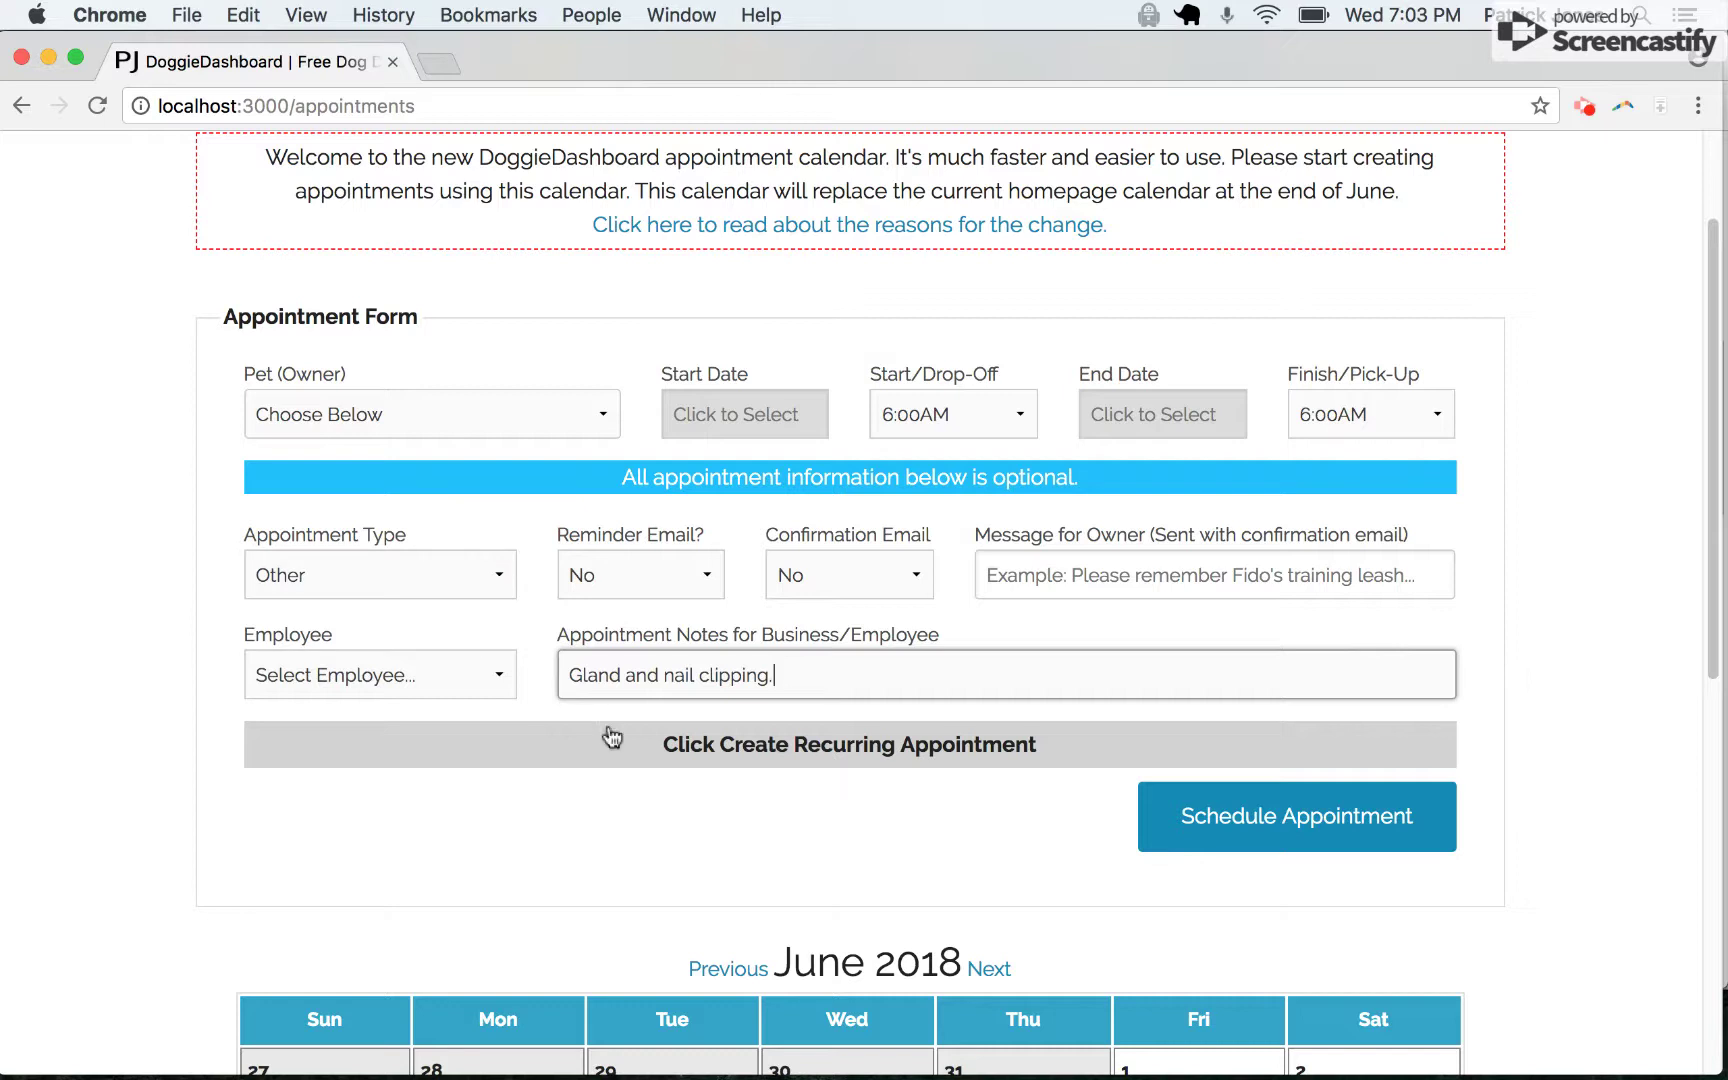
- Set type Grooming with note 'Gland and nail clipping.', leave employee unassigned, confirmation email Yes
{"action": "left_click", "coordinate": [447, 582]}
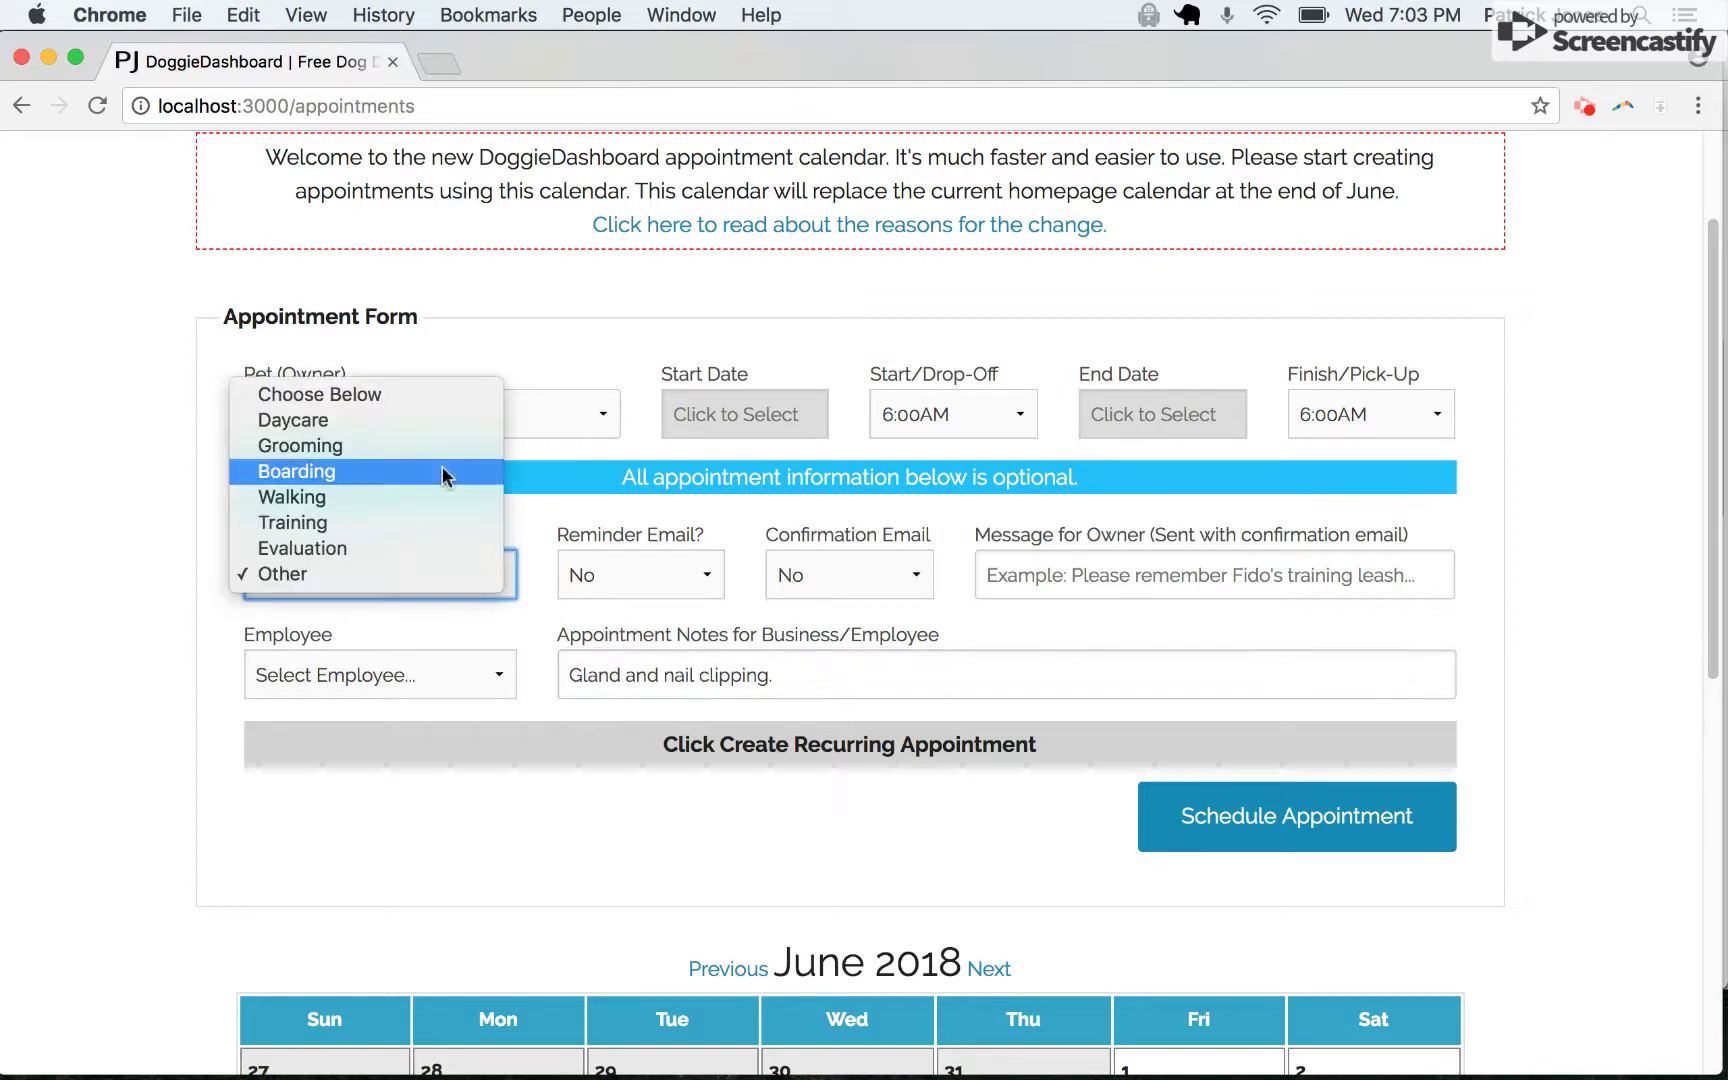
{"action": "left_click", "coordinate": [379, 446]}
{"action": "left_click_drag", "start_coordinate": [826, 675], "coordinate": [581, 675]}
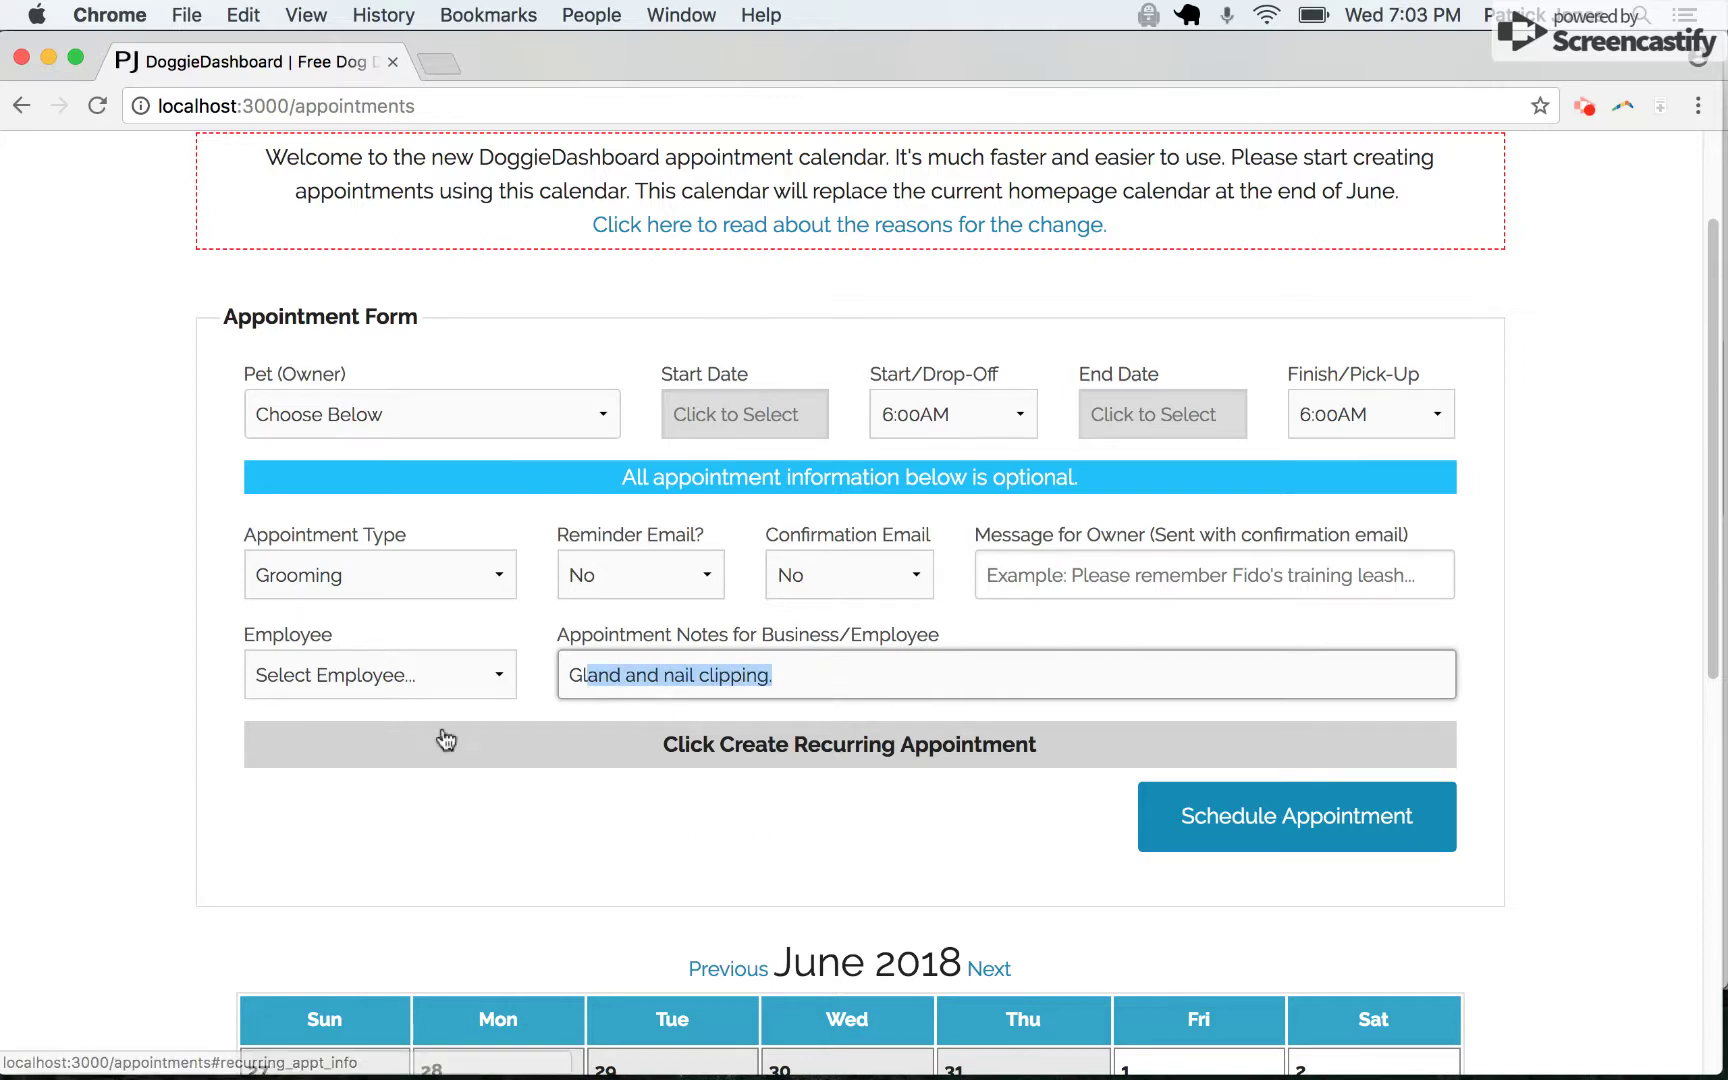
{"action": "left_click", "coordinate": [338, 675]}
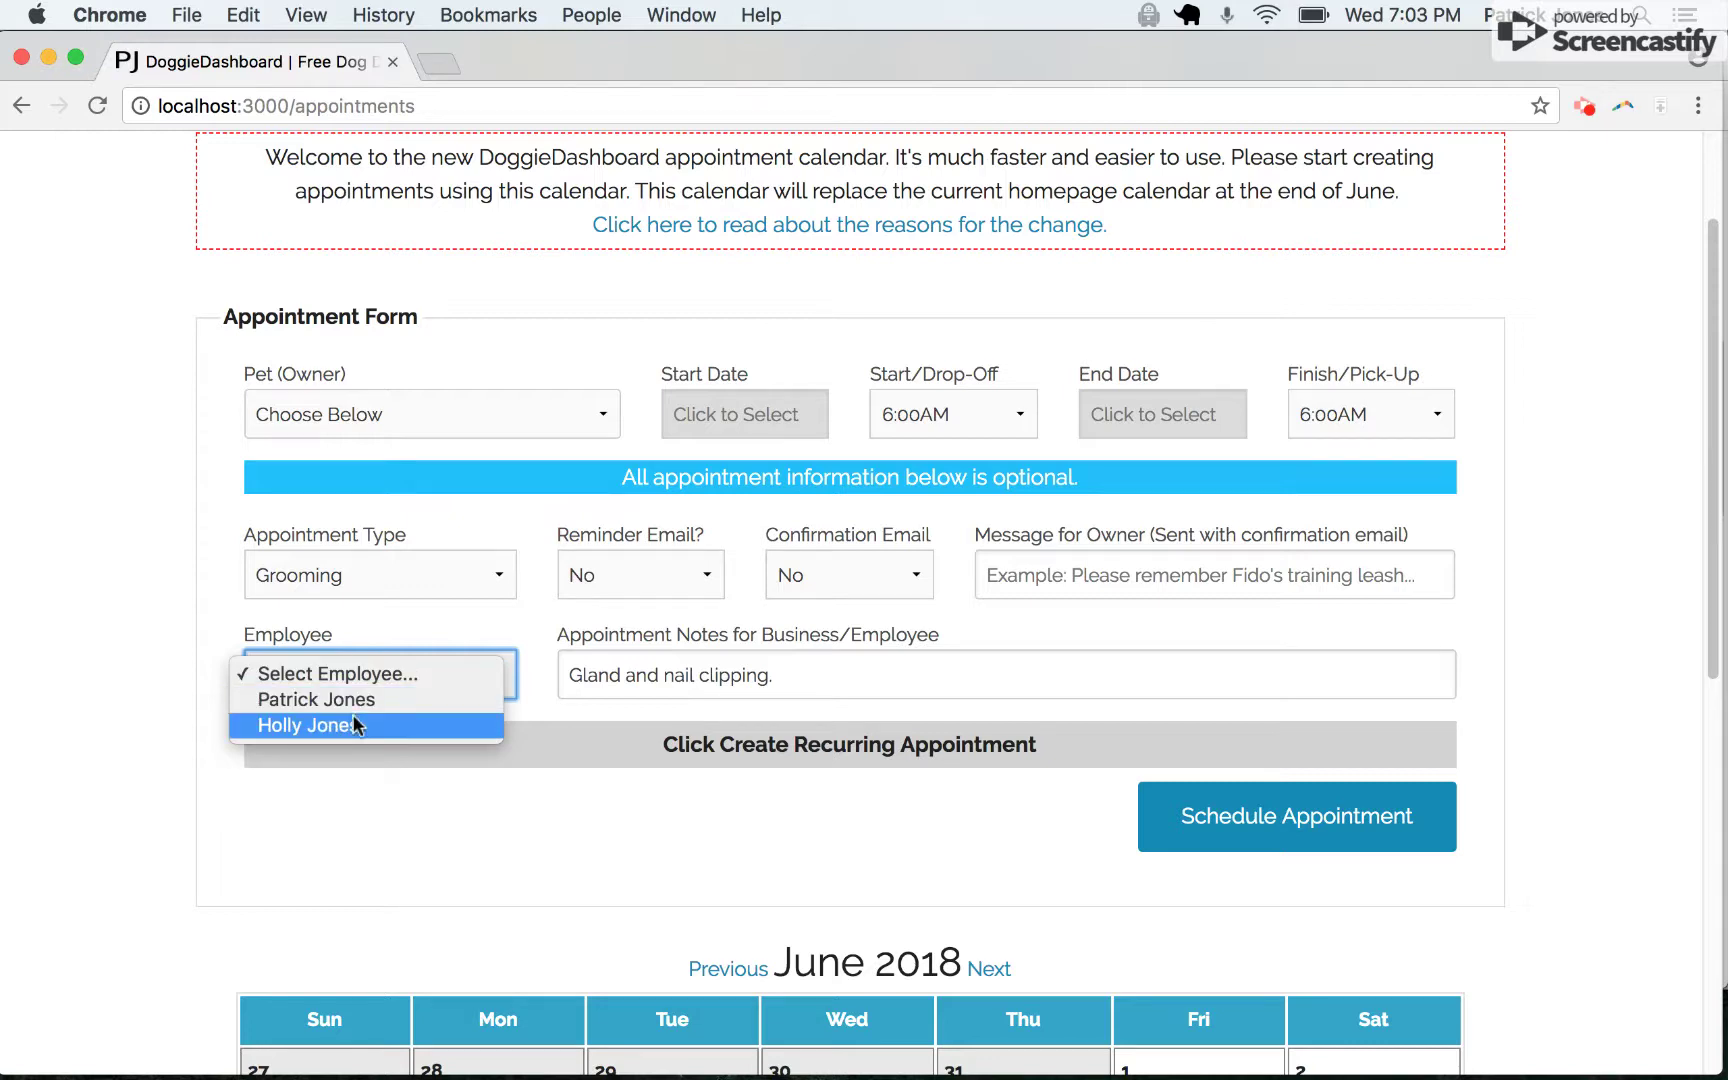
{"action": "left_click", "coordinate": [162, 635]}
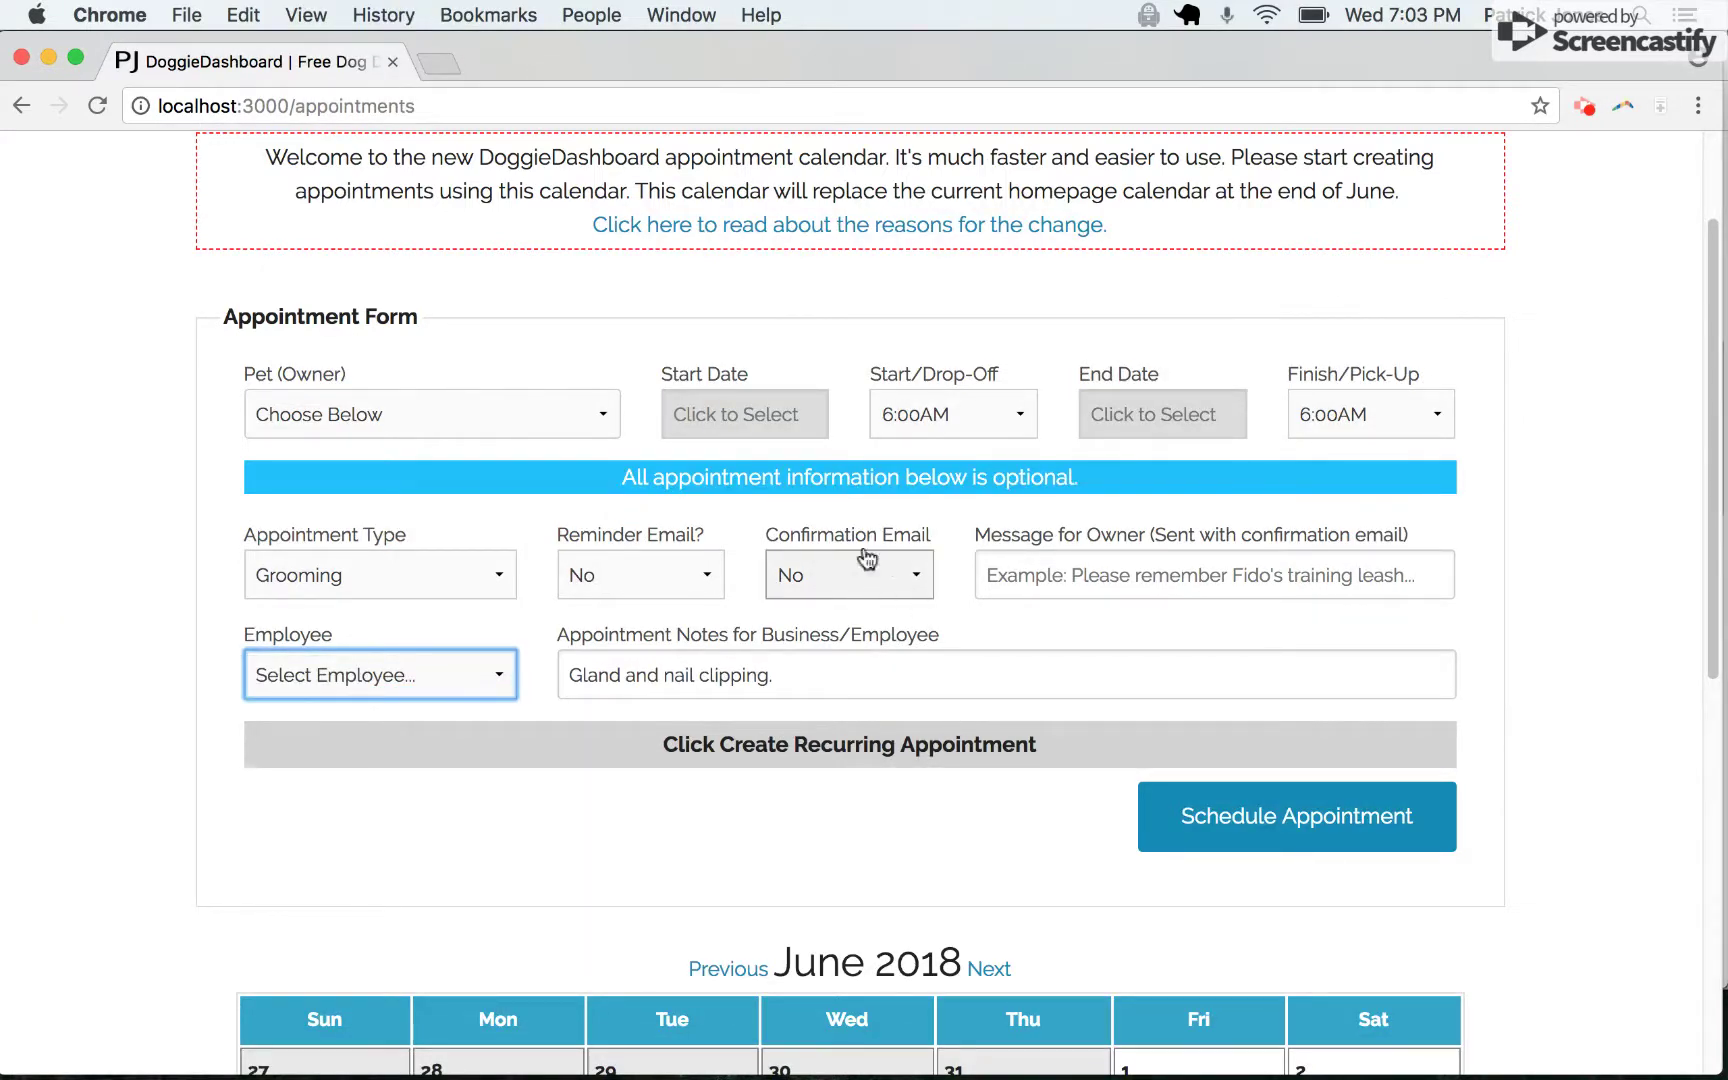
{"action": "left_click", "coordinate": [817, 573]}
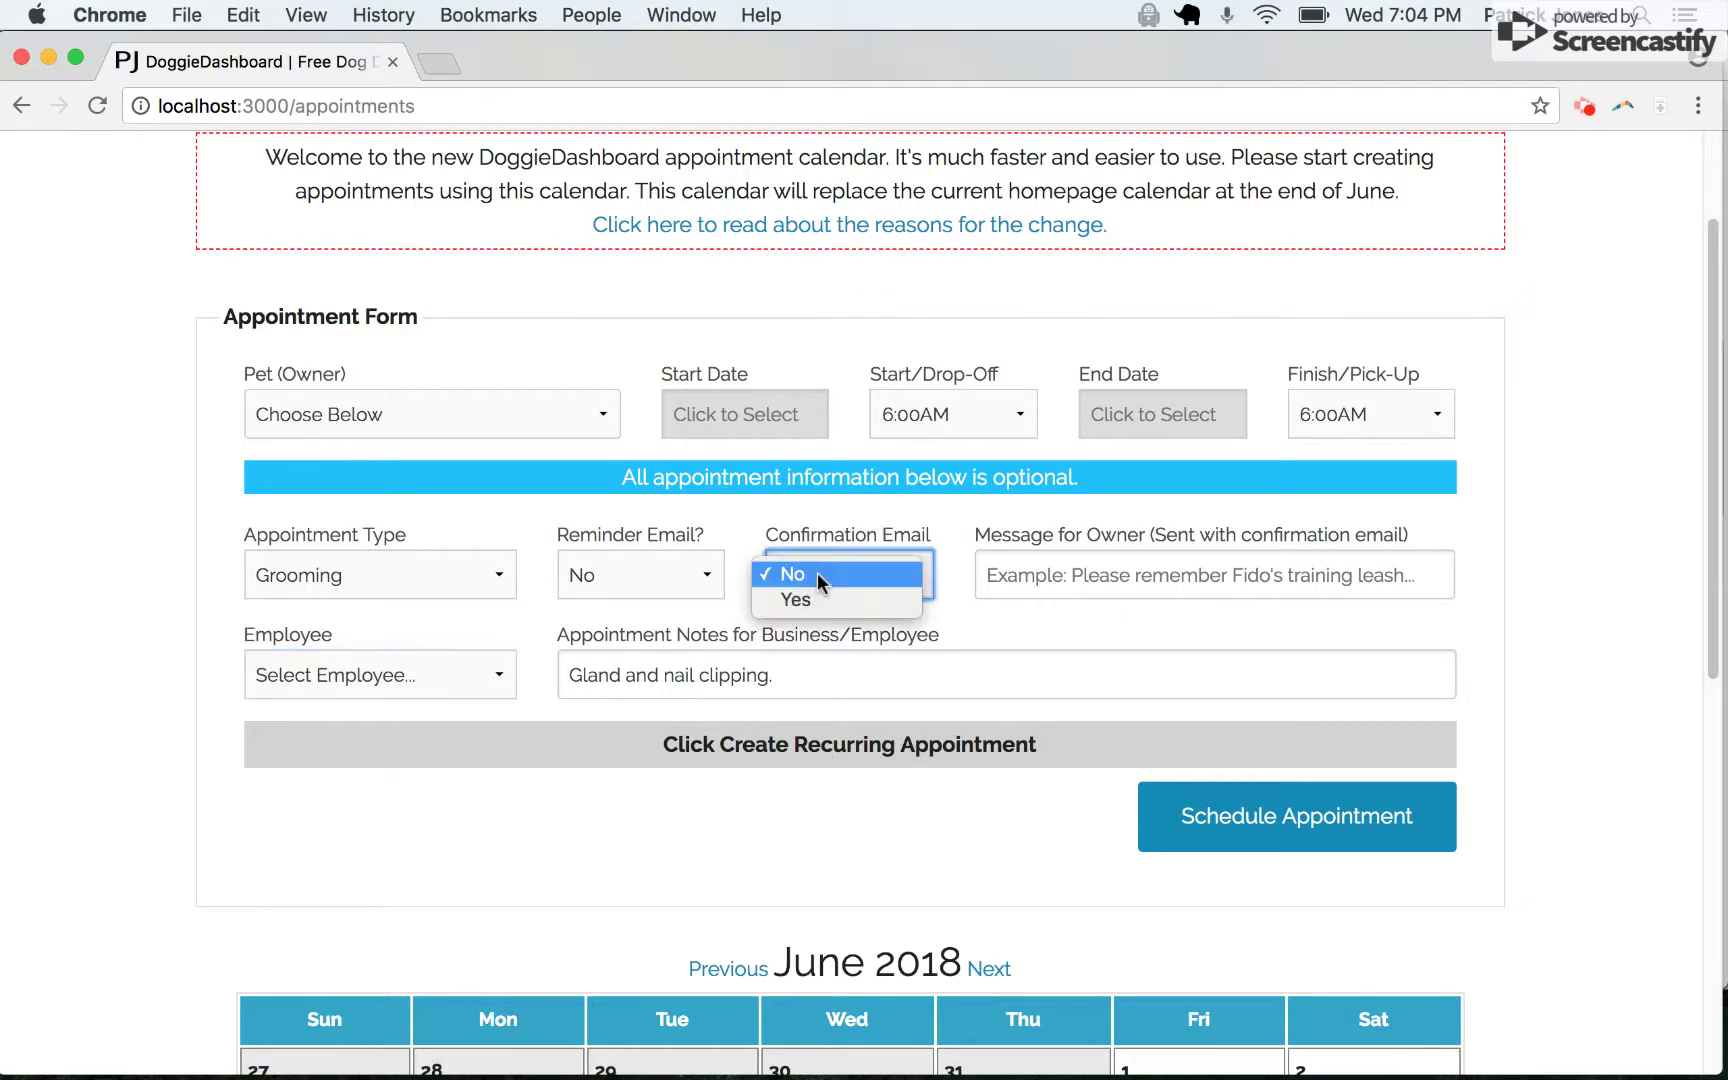
{"action": "left_click", "coordinate": [810, 597]}
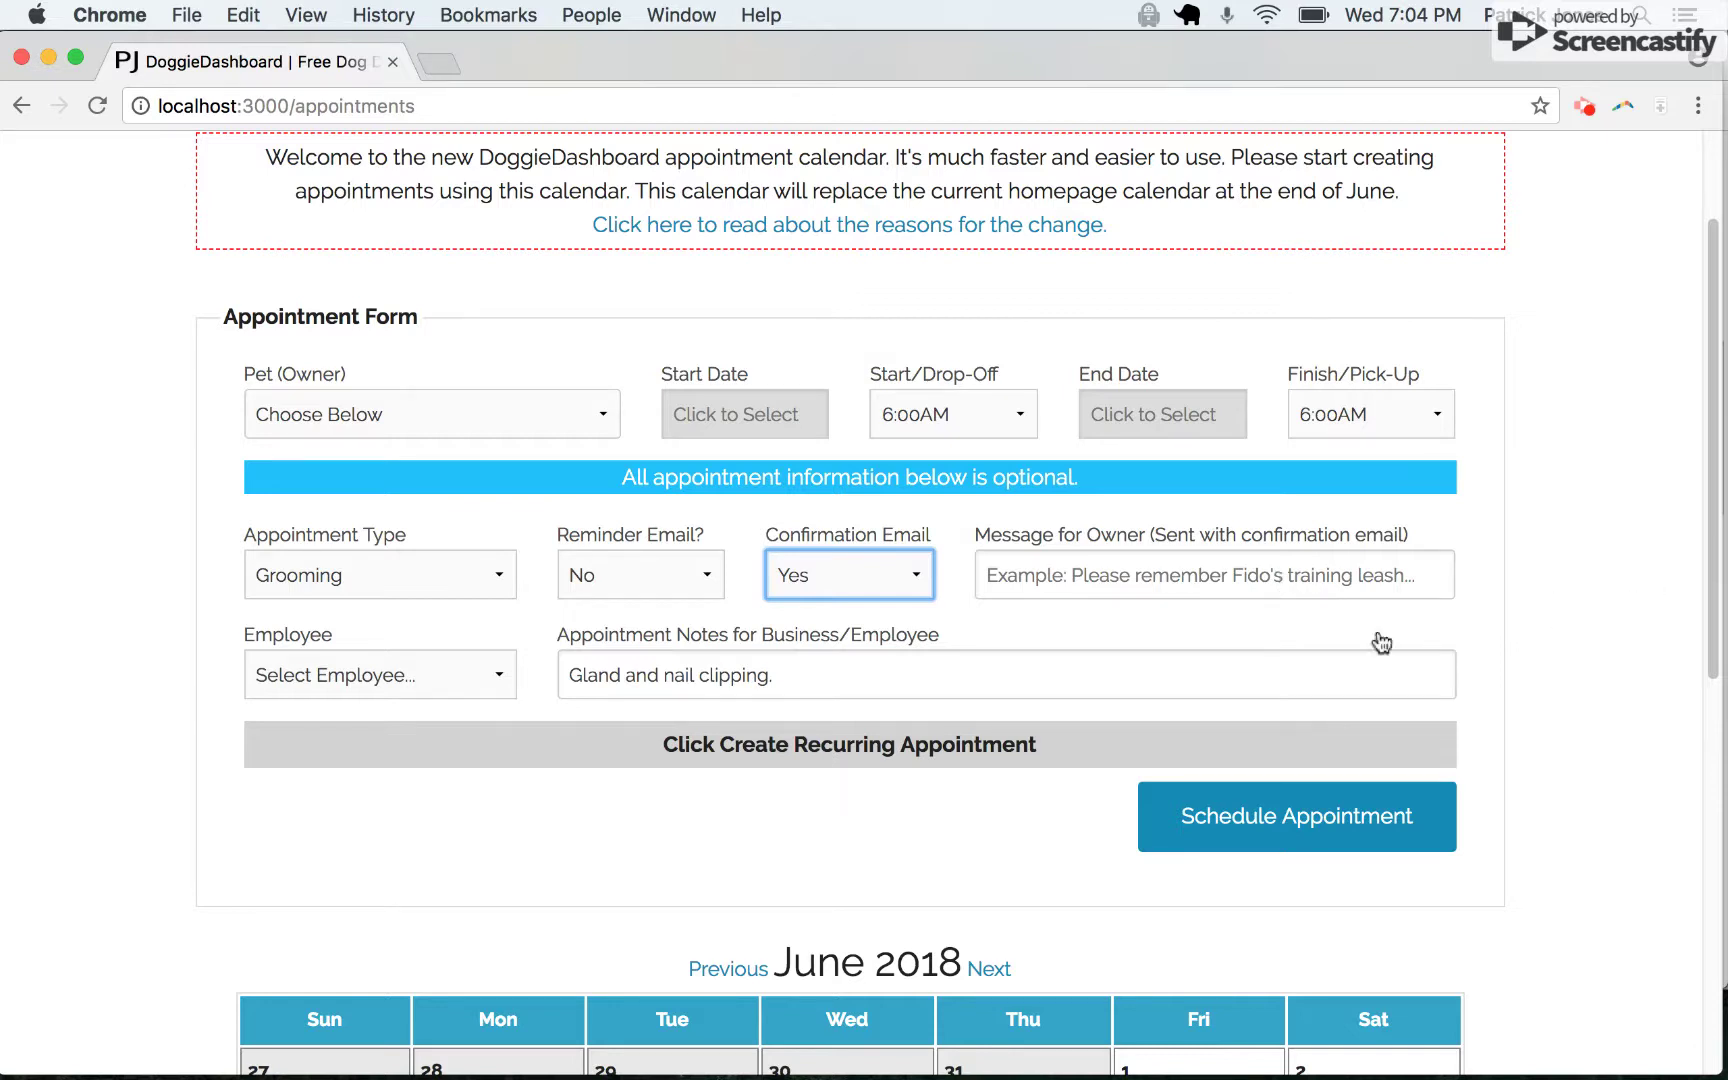
{"action": "scroll", "coordinate": [772, 701], "scroll_direction": "down", "scroll_amount": 1}
- Reload the page to reset the form and choose Couger (Rico Fumo) as the pet
{"action": "left_click", "coordinate": [1465, 621]}
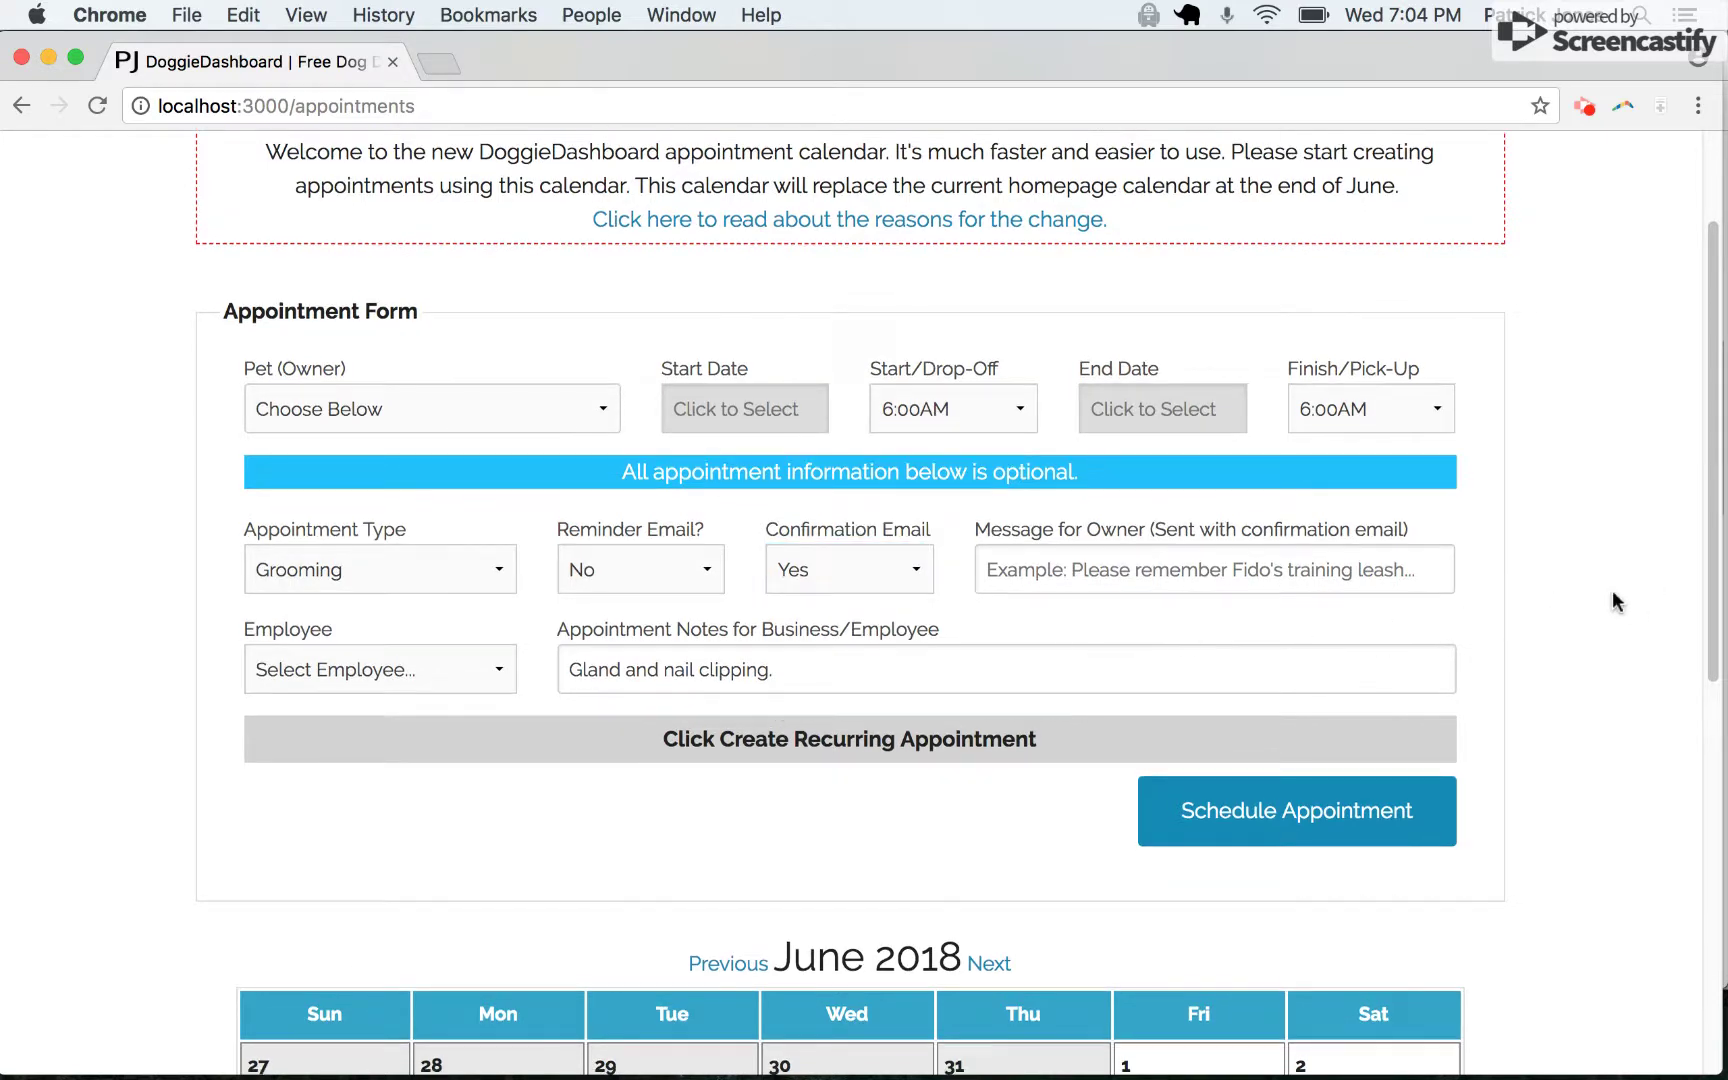
{"action": "key", "text": "super+r"}
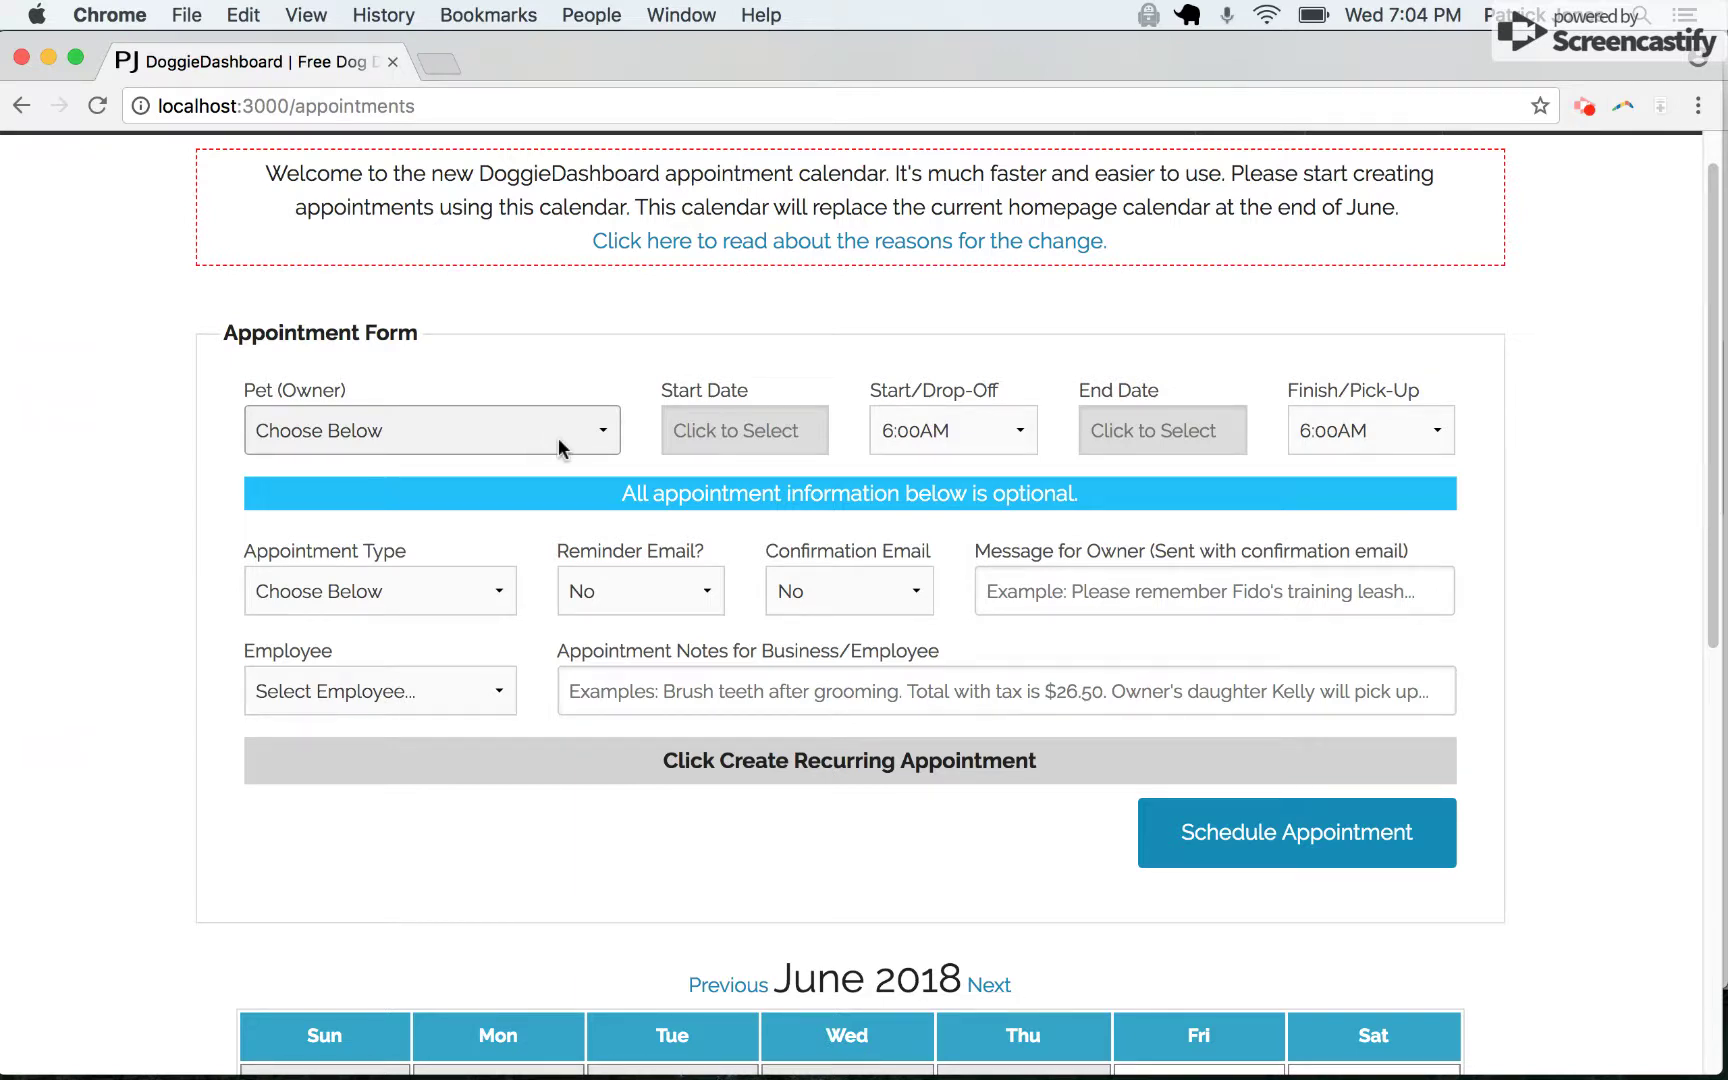
{"action": "left_click", "coordinate": [565, 436]}
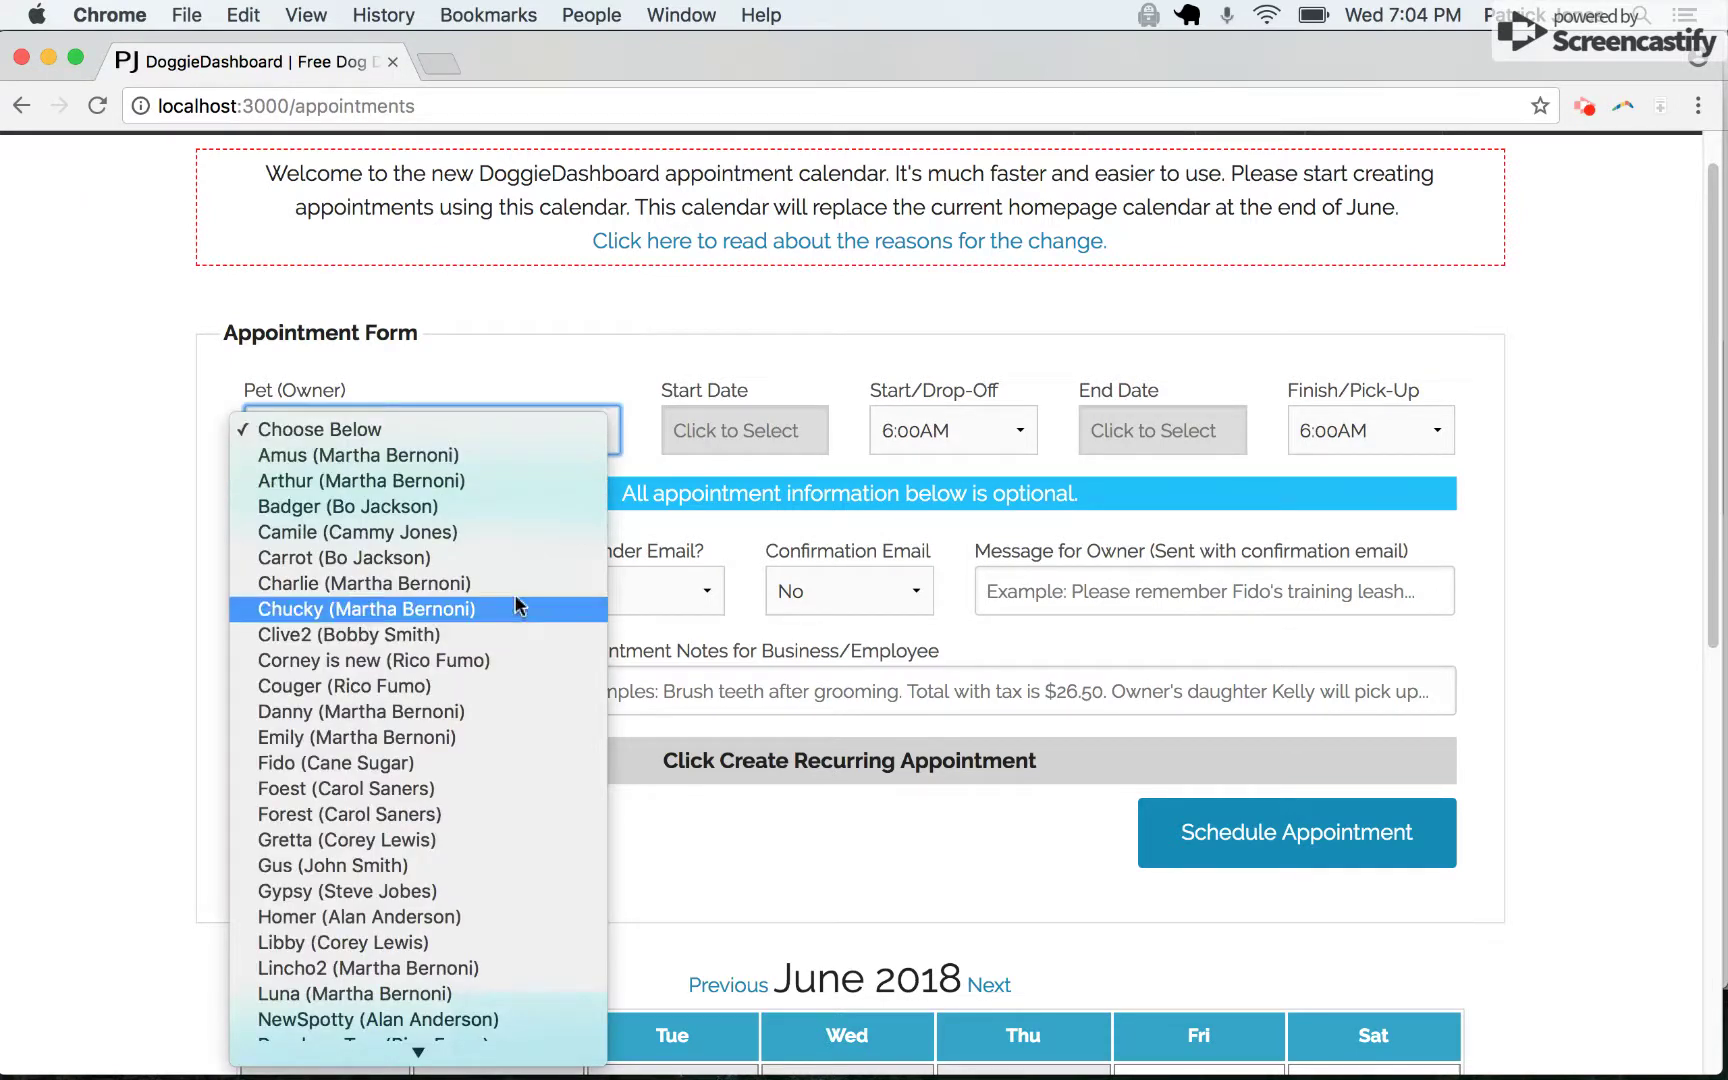
{"action": "left_click", "coordinate": [398, 686]}
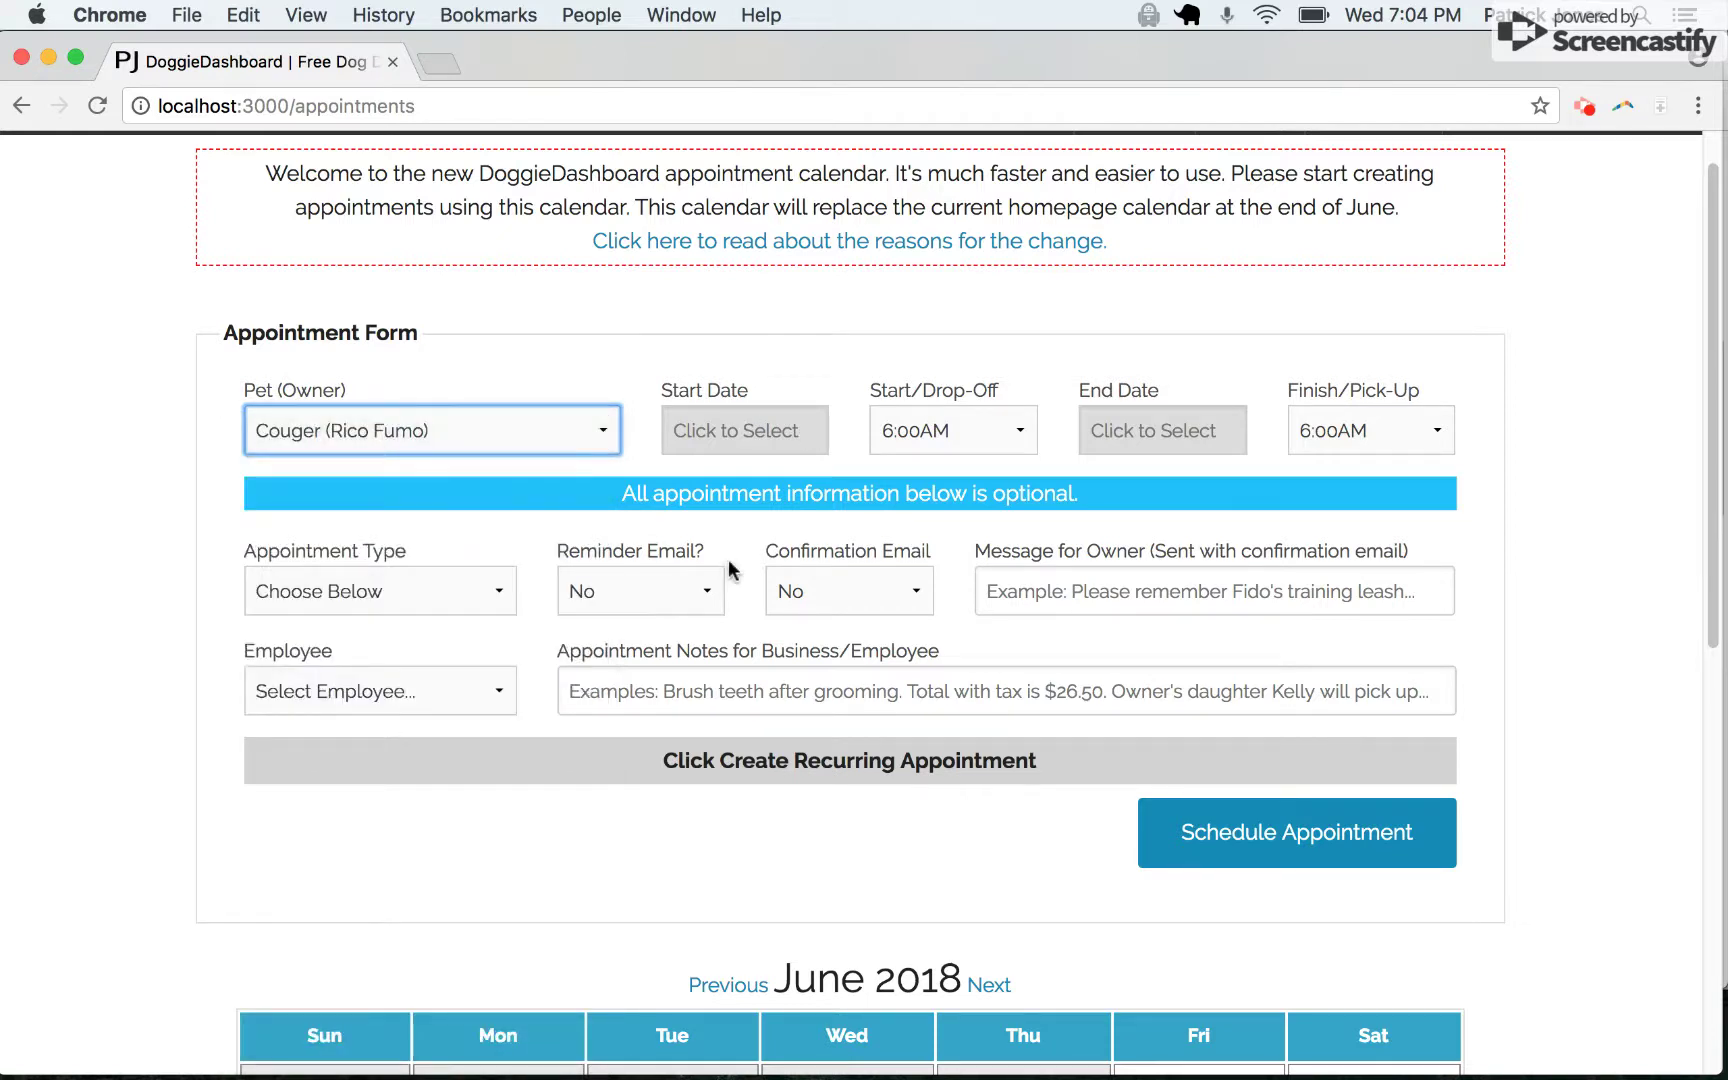
- Set the date to Jun 11 2018 with 8:00AM drop-off and Noon pick-up
{"action": "left_click", "coordinate": [730, 435]}
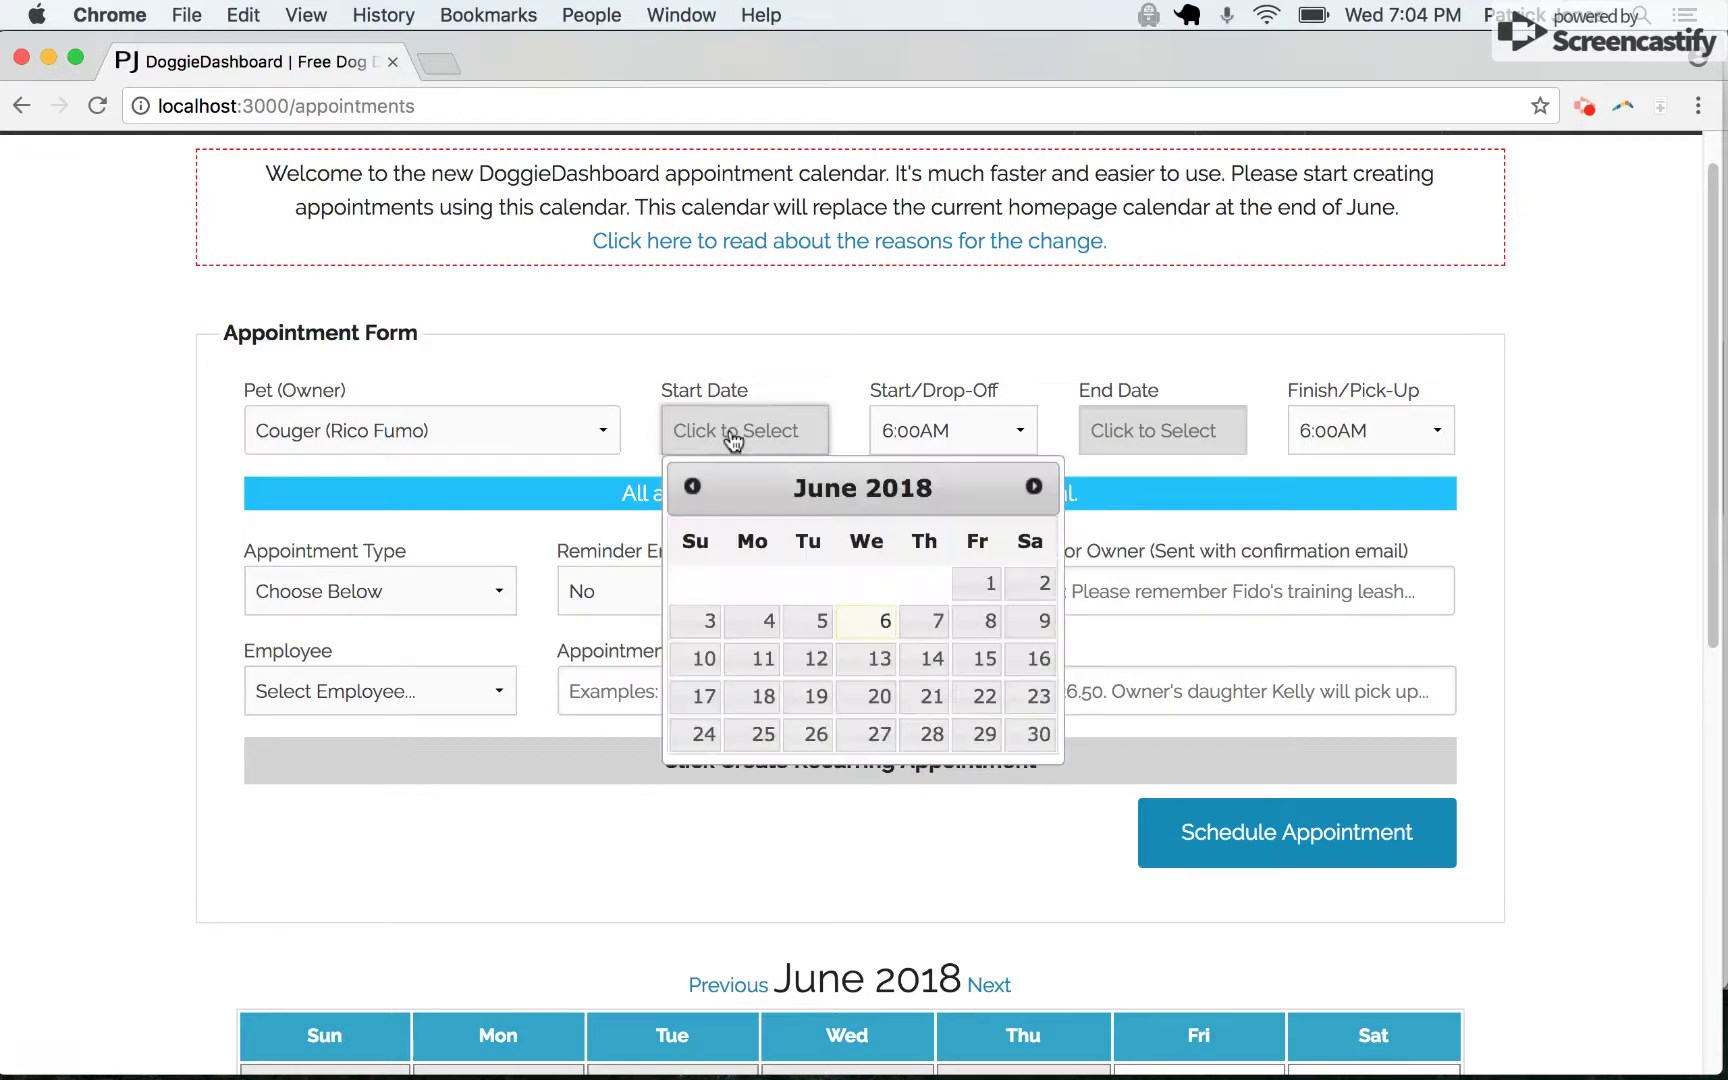
{"action": "left_click", "coordinate": [763, 659]}
{"action": "left_click", "coordinate": [1015, 435]}
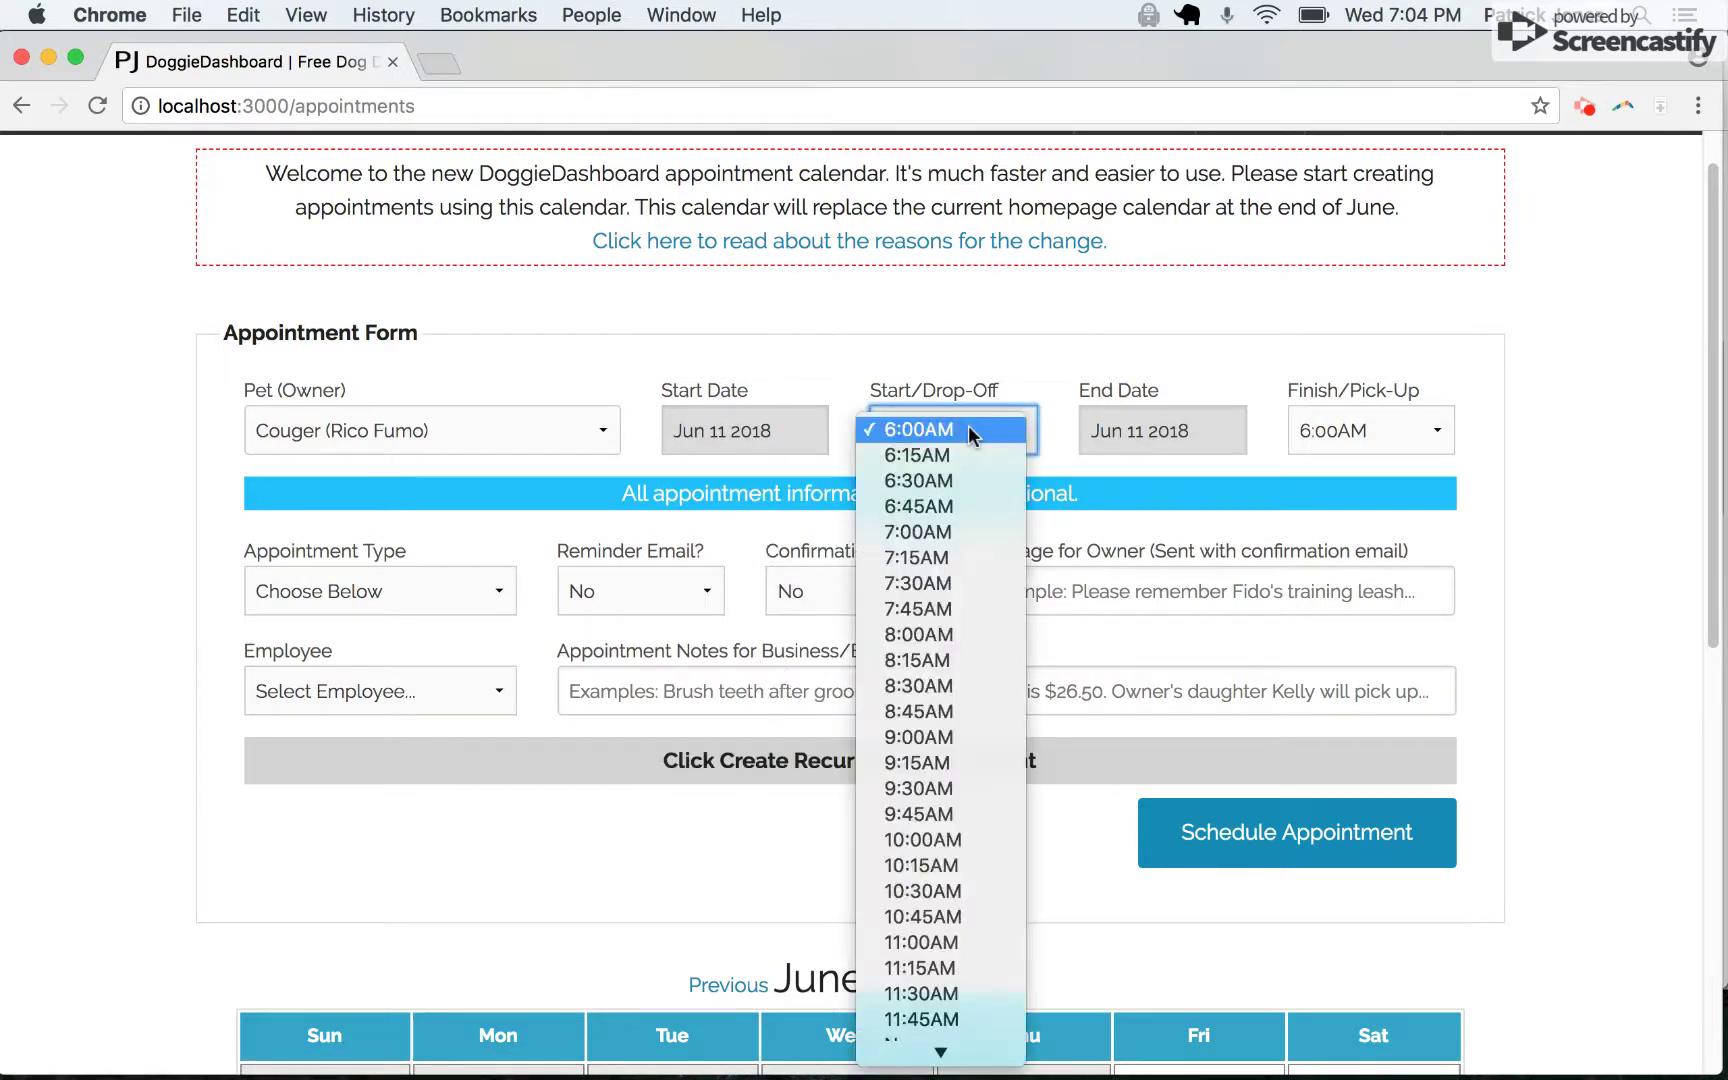
{"action": "left_click", "coordinate": [949, 638]}
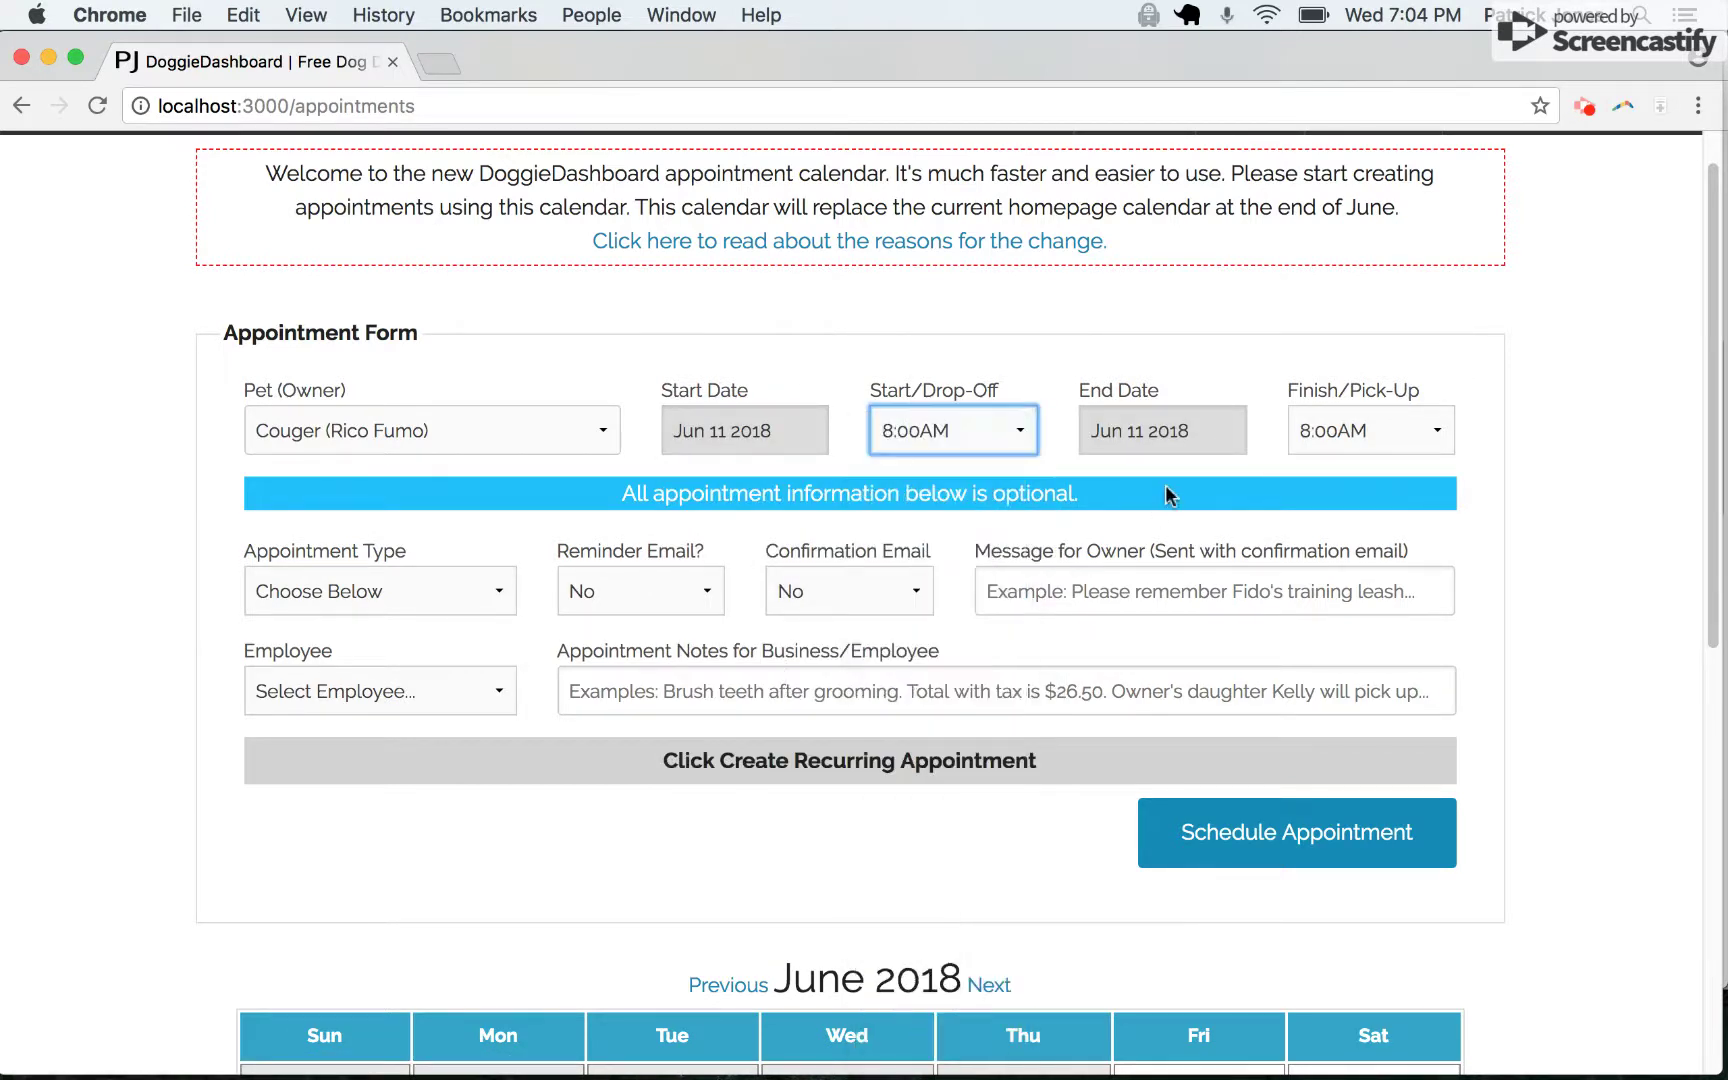
{"action": "left_click", "coordinate": [1364, 429]}
{"action": "left_click", "coordinate": [1324, 840]}
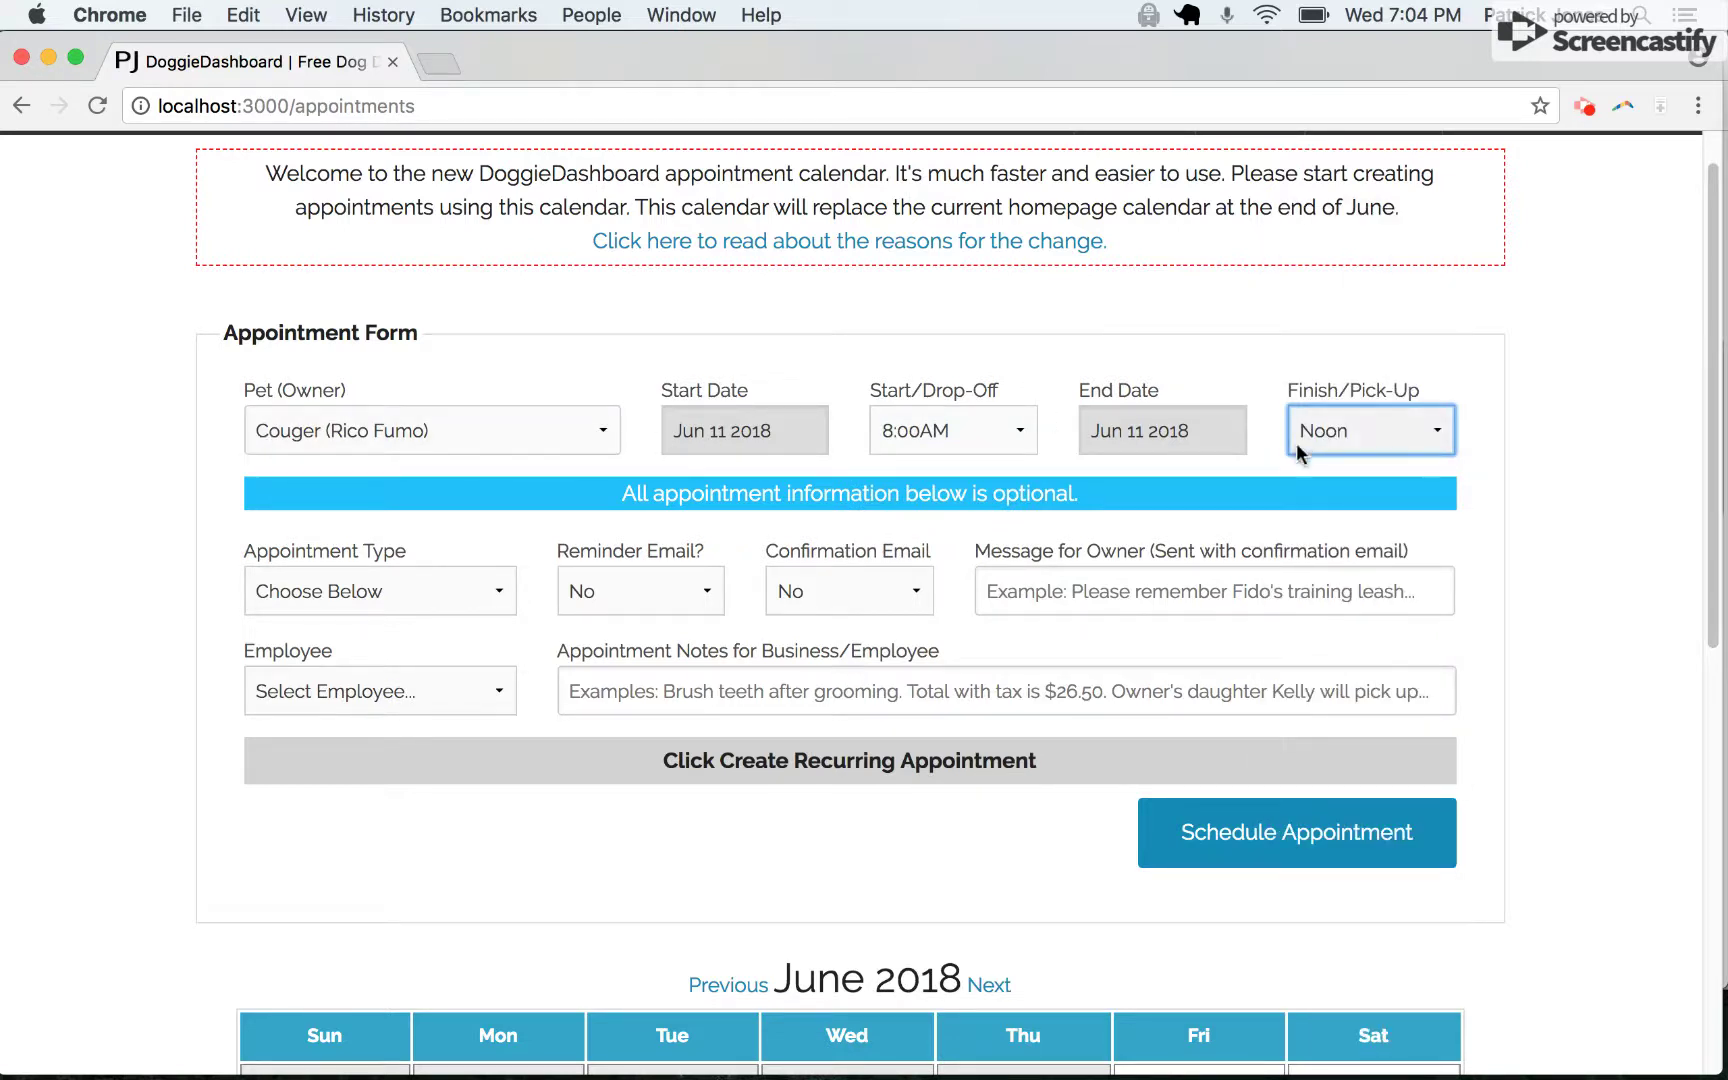
{"action": "scroll", "coordinate": [1363, 500], "scroll_direction": "down", "scroll_amount": 1}
{"action": "left_click", "coordinate": [1591, 451]}
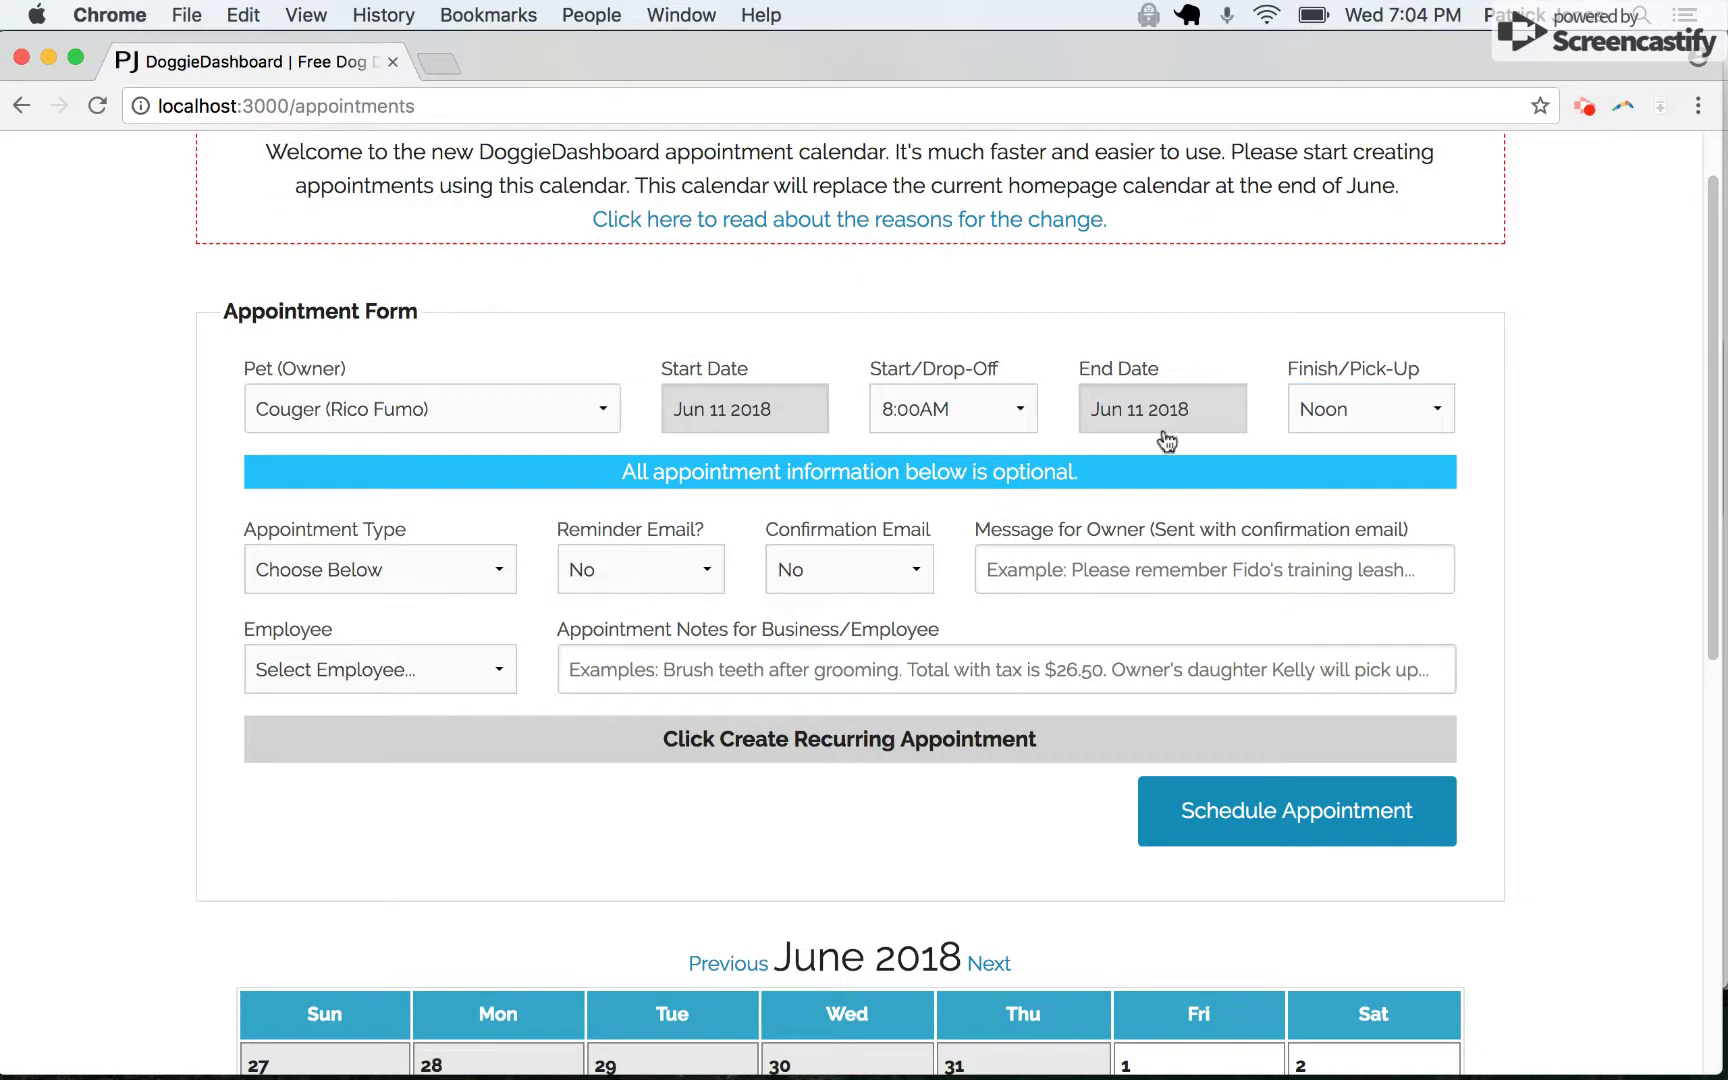
- Make the appointment recur Daily until Jun 15, schedule it, and dismiss the success notice
{"action": "left_click", "coordinate": [851, 745]}
{"action": "scroll", "coordinate": [850, 779], "scroll_direction": "down", "scroll_amount": 2}
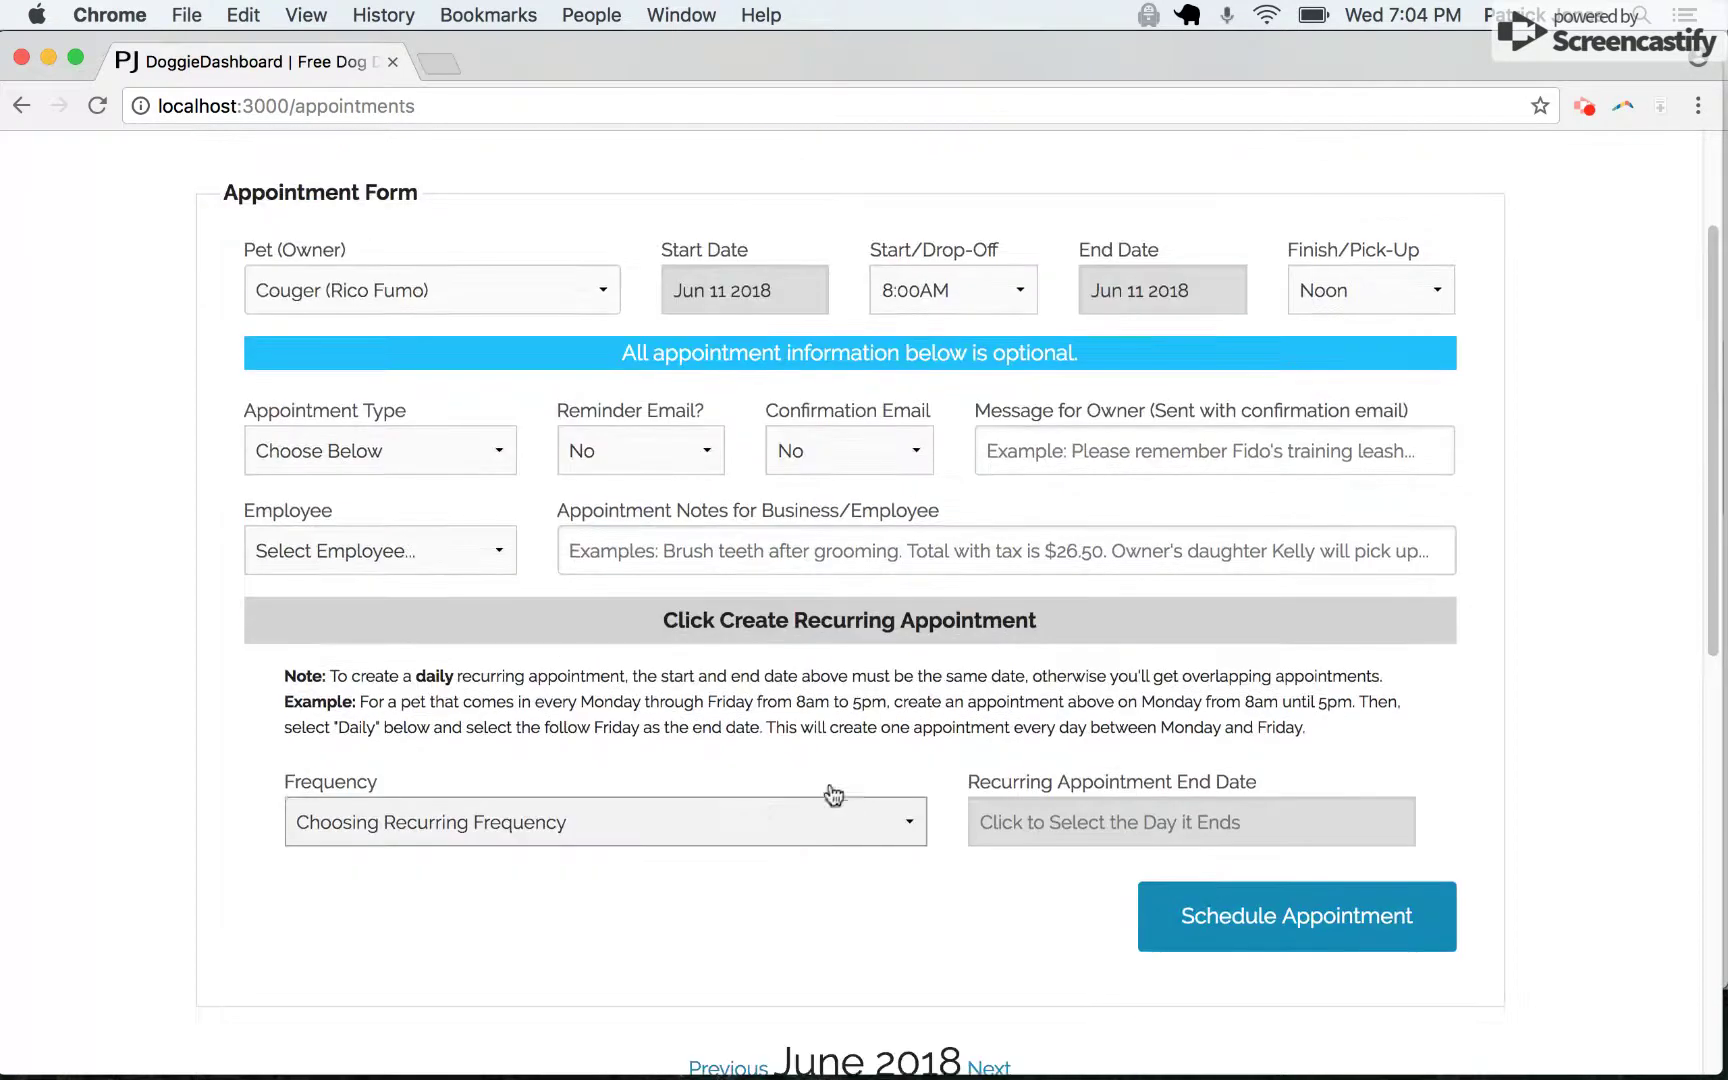
{"action": "left_click", "coordinate": [504, 827]}
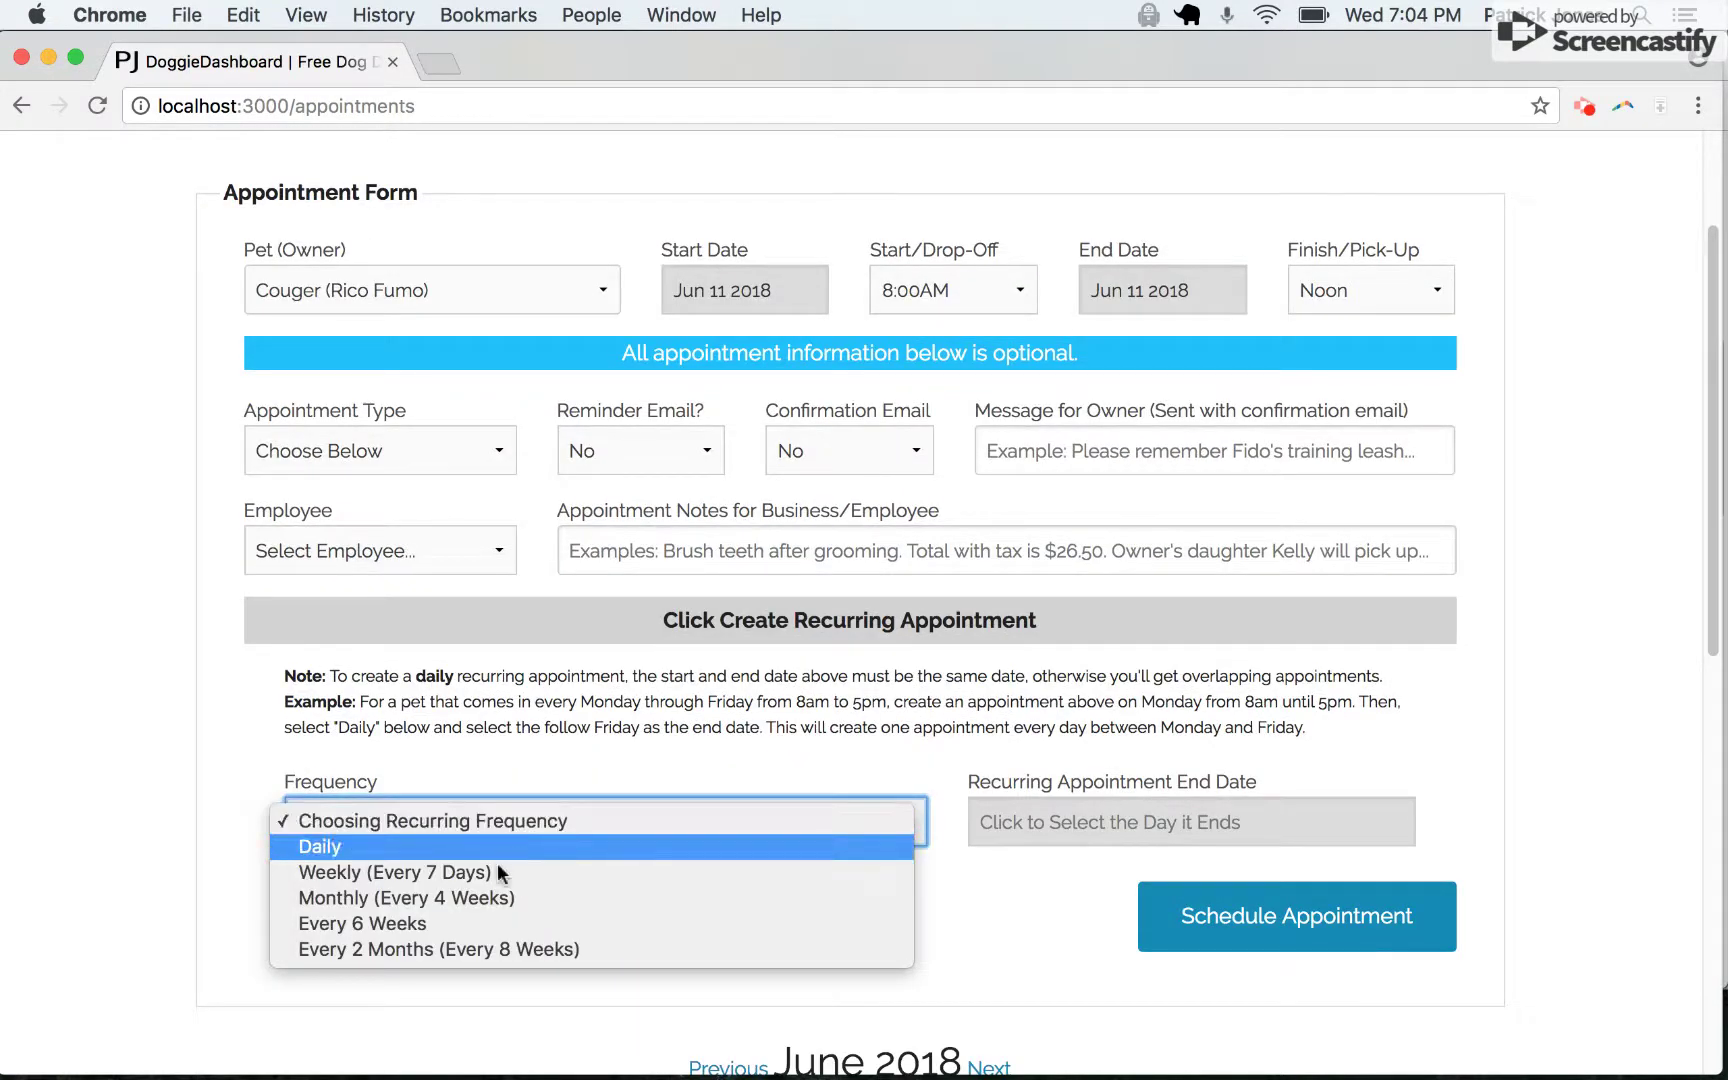
{"action": "left_click", "coordinate": [497, 846]}
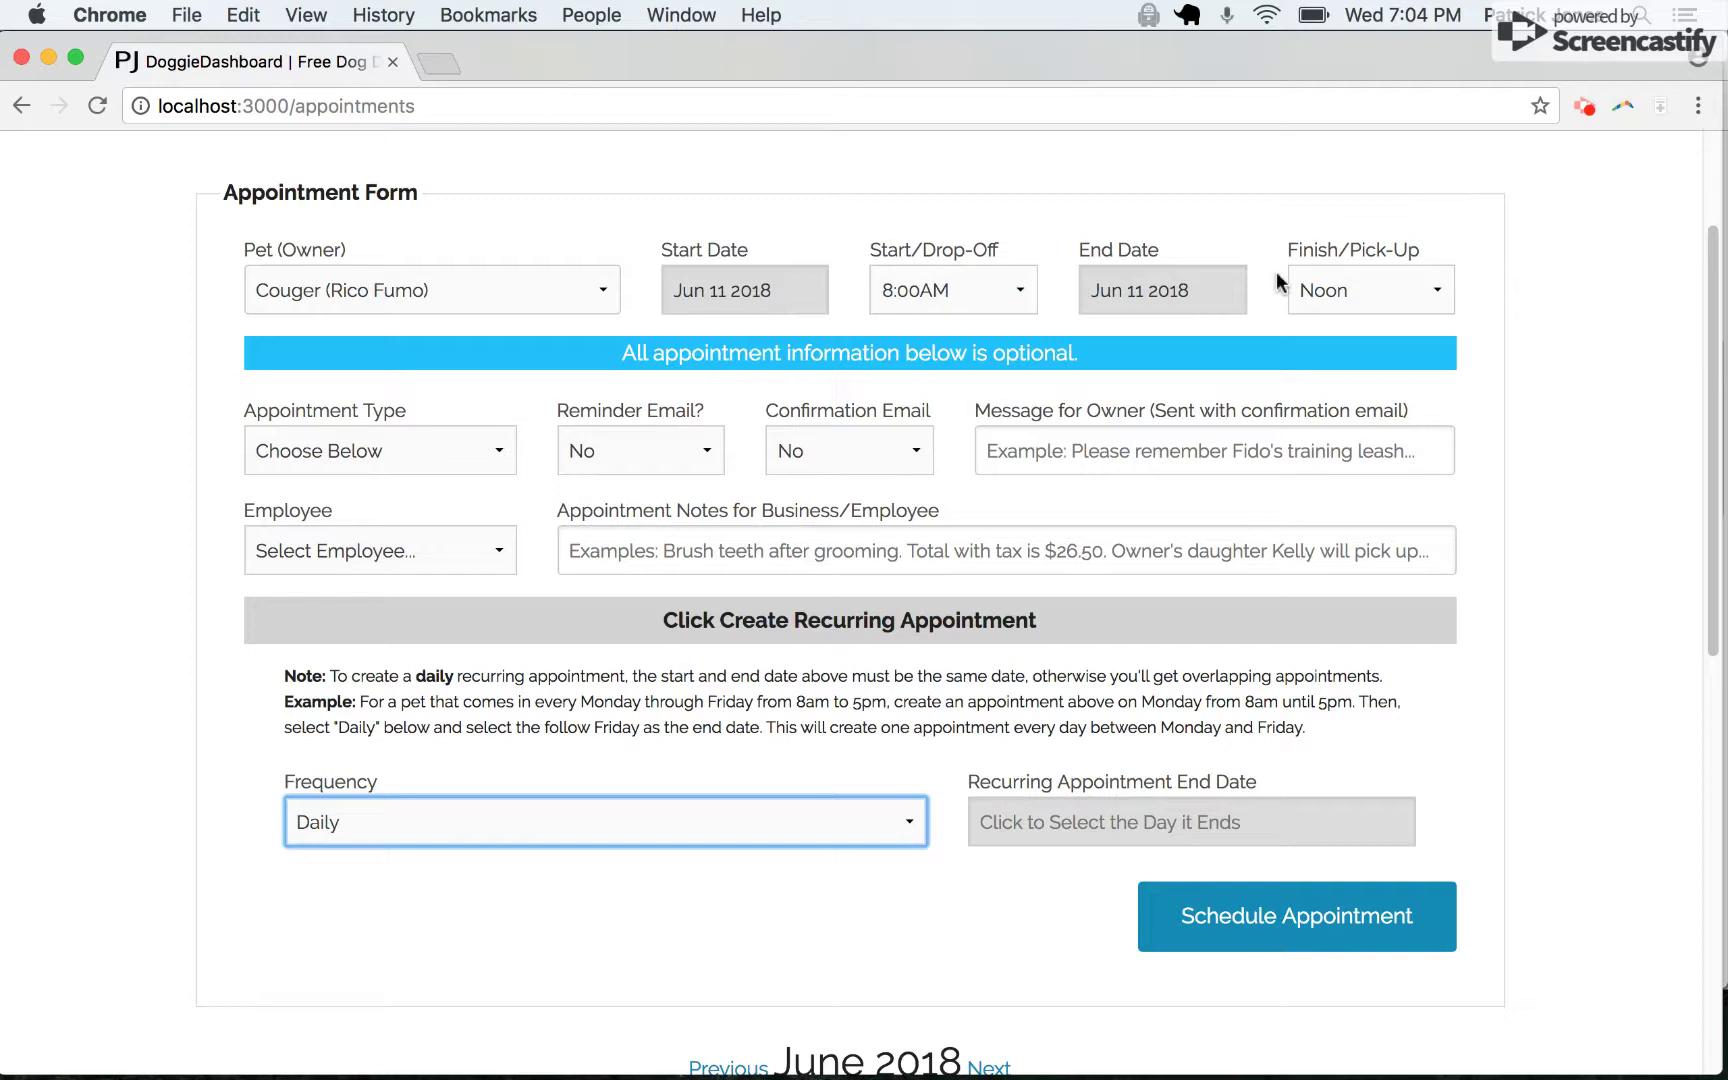
{"action": "left_click", "coordinate": [1077, 830]}
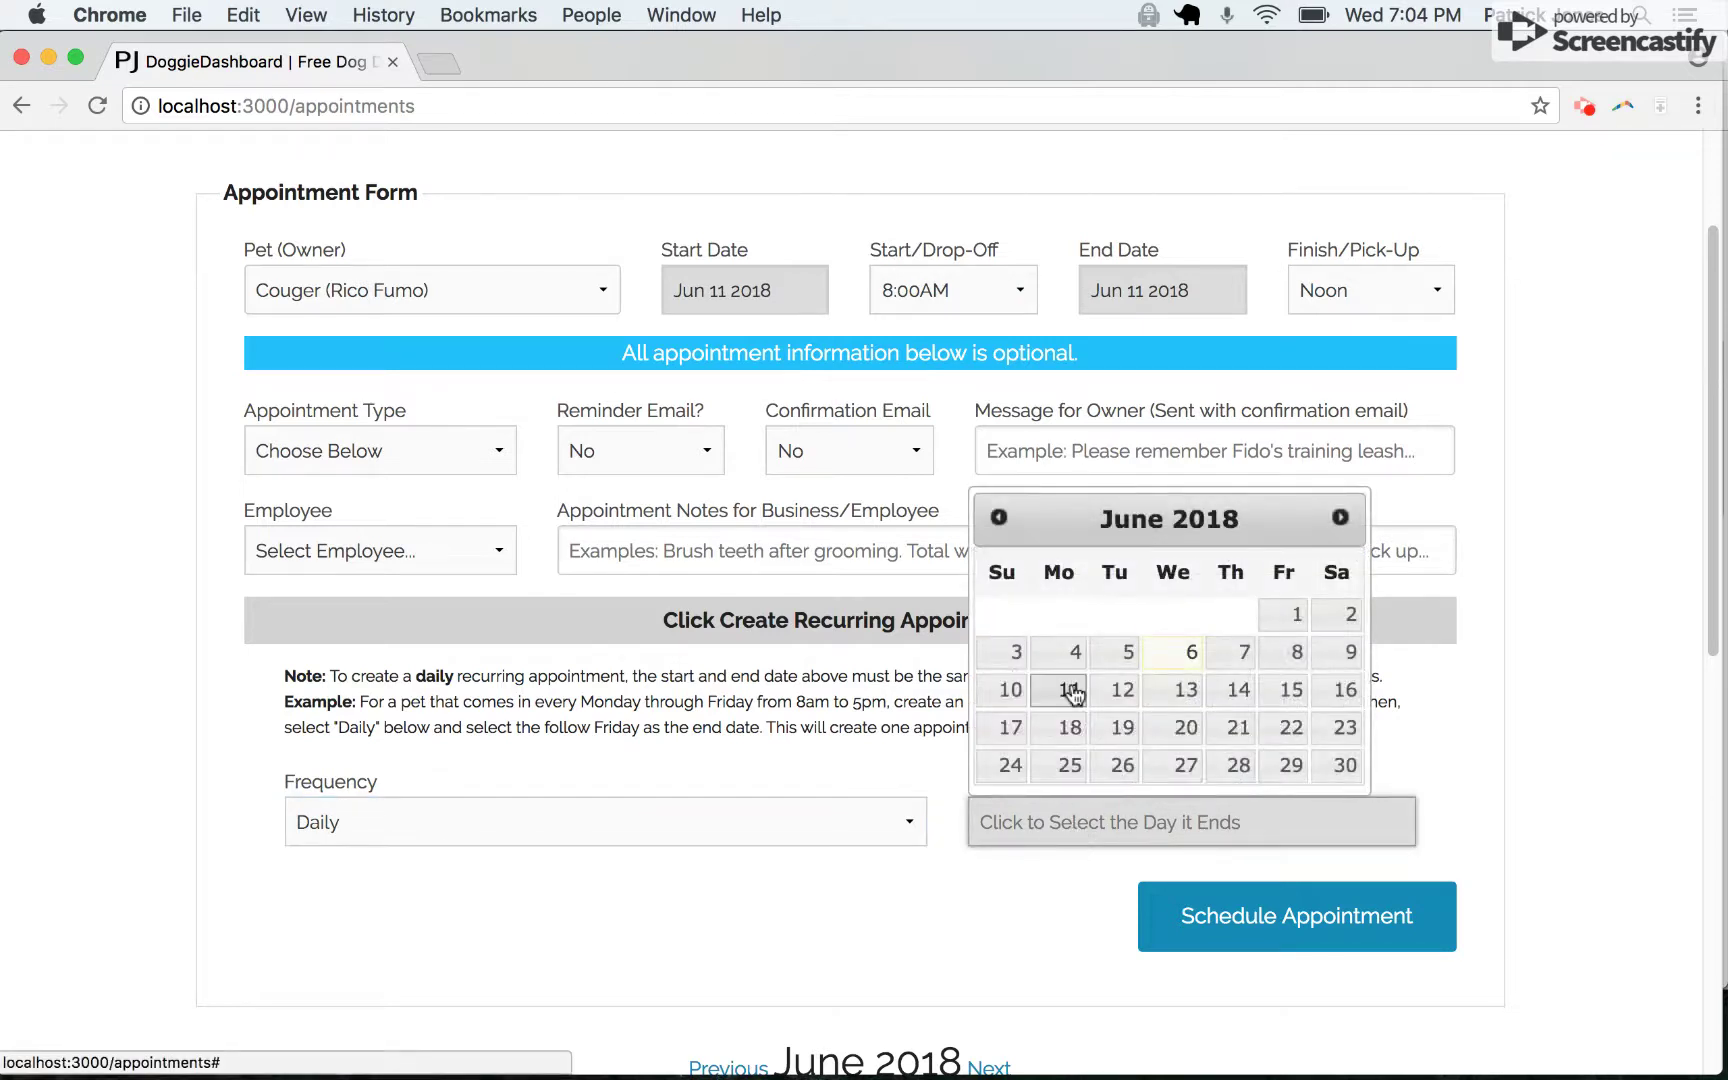
{"action": "left_click", "coordinate": [1292, 693]}
{"action": "left_click", "coordinate": [1363, 919]}
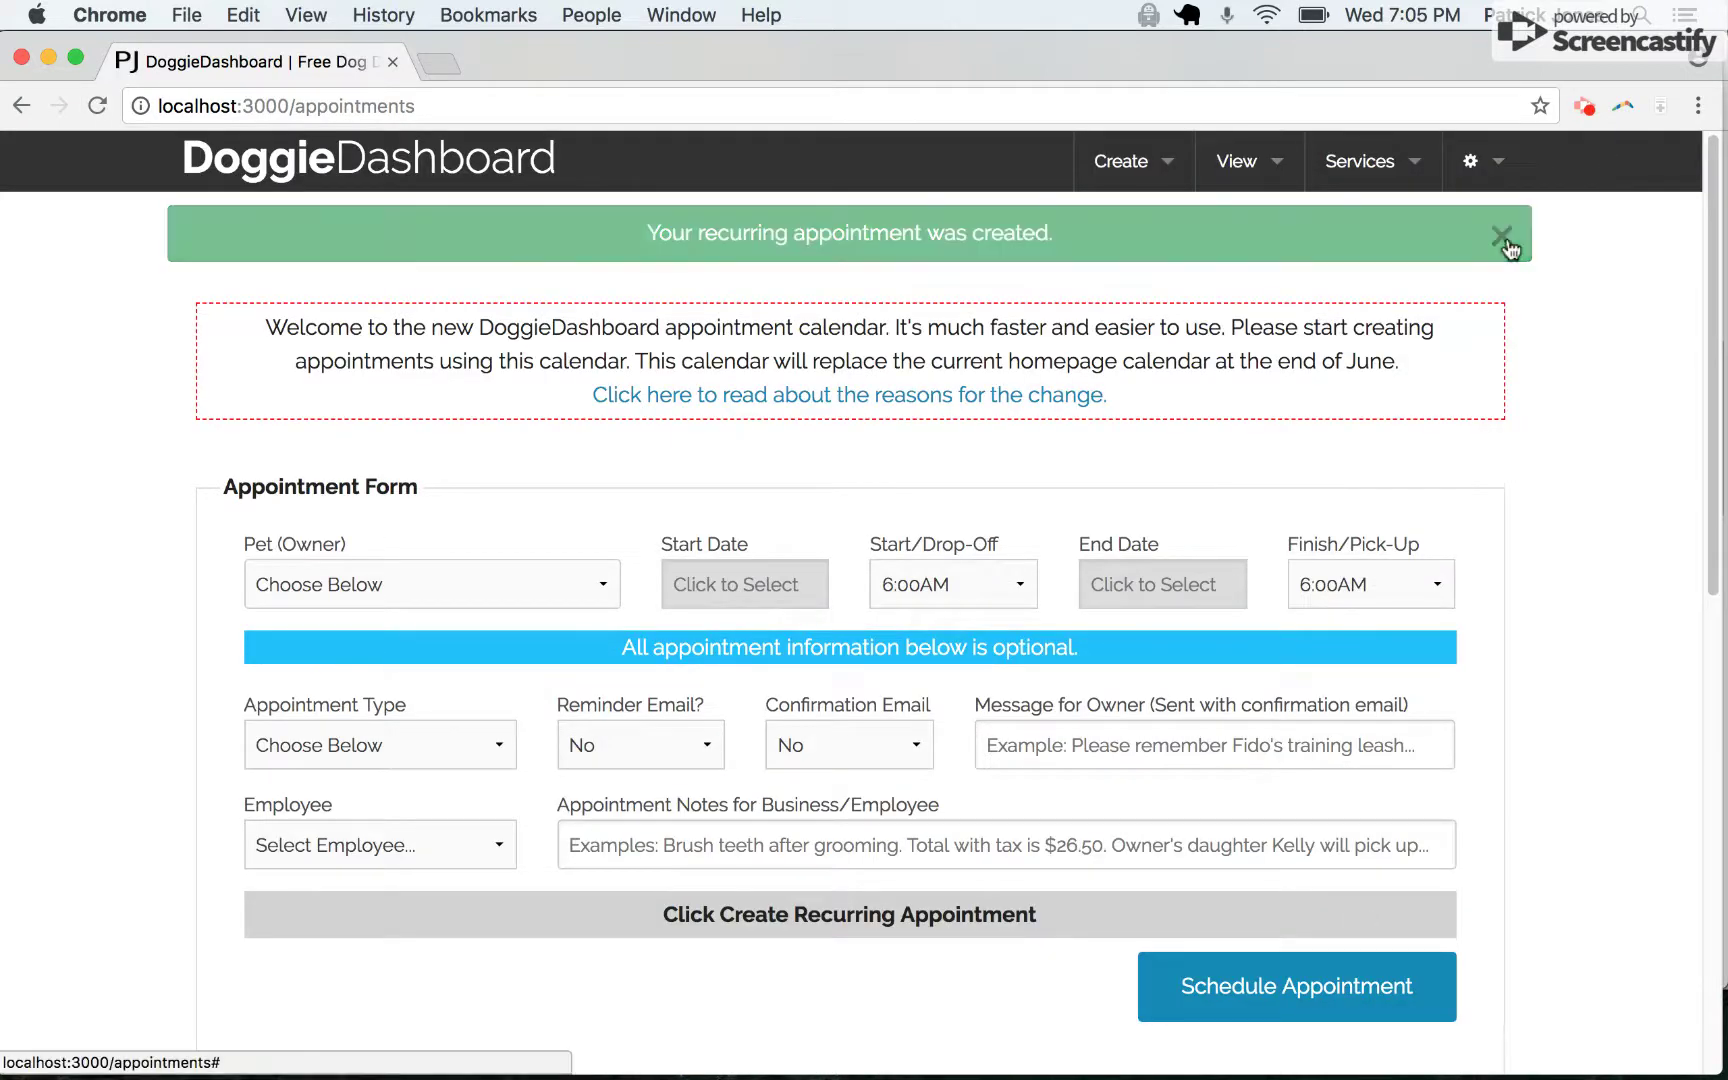
{"action": "left_click", "coordinate": [1510, 248]}
{"action": "scroll", "coordinate": [1485, 541], "scroll_direction": "down", "scroll_amount": 5}
{"action": "scroll", "coordinate": [1432, 352], "scroll_direction": "down", "scroll_amount": 5}
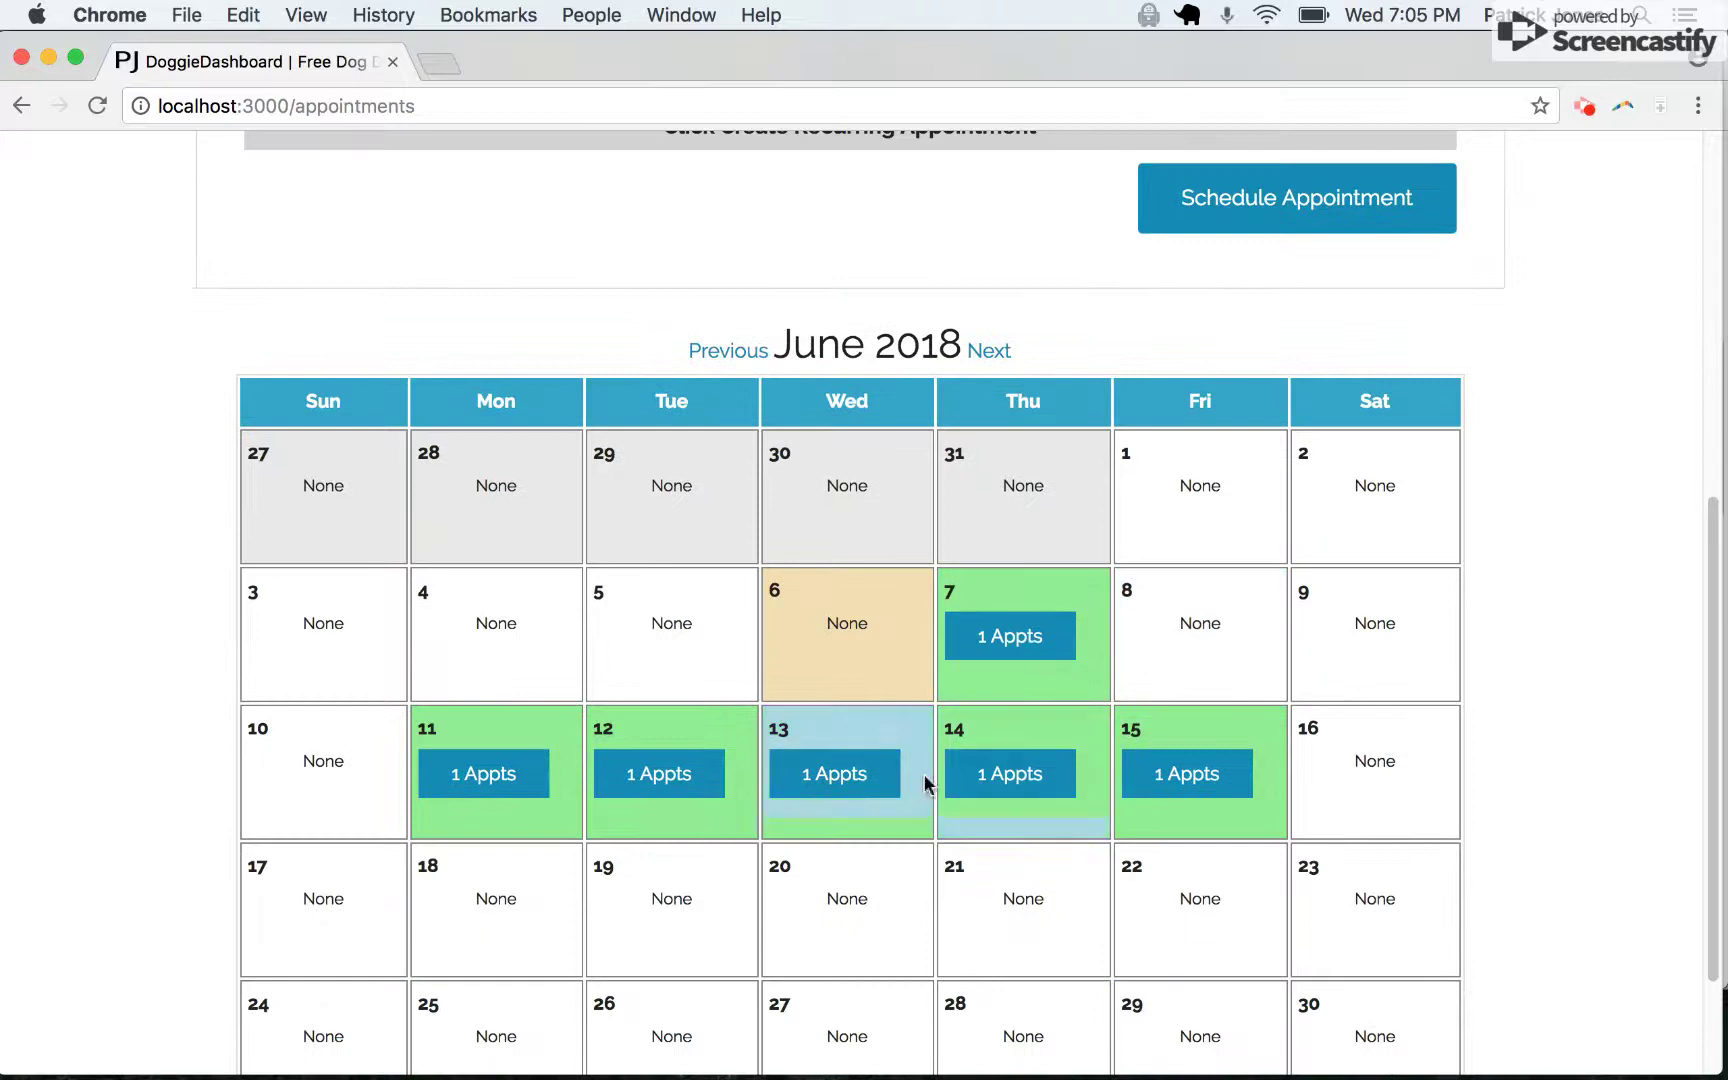
- Review the Couger appointment details on each day from Jun 11 through Jun 15
{"action": "left_click", "coordinate": [483, 774]}
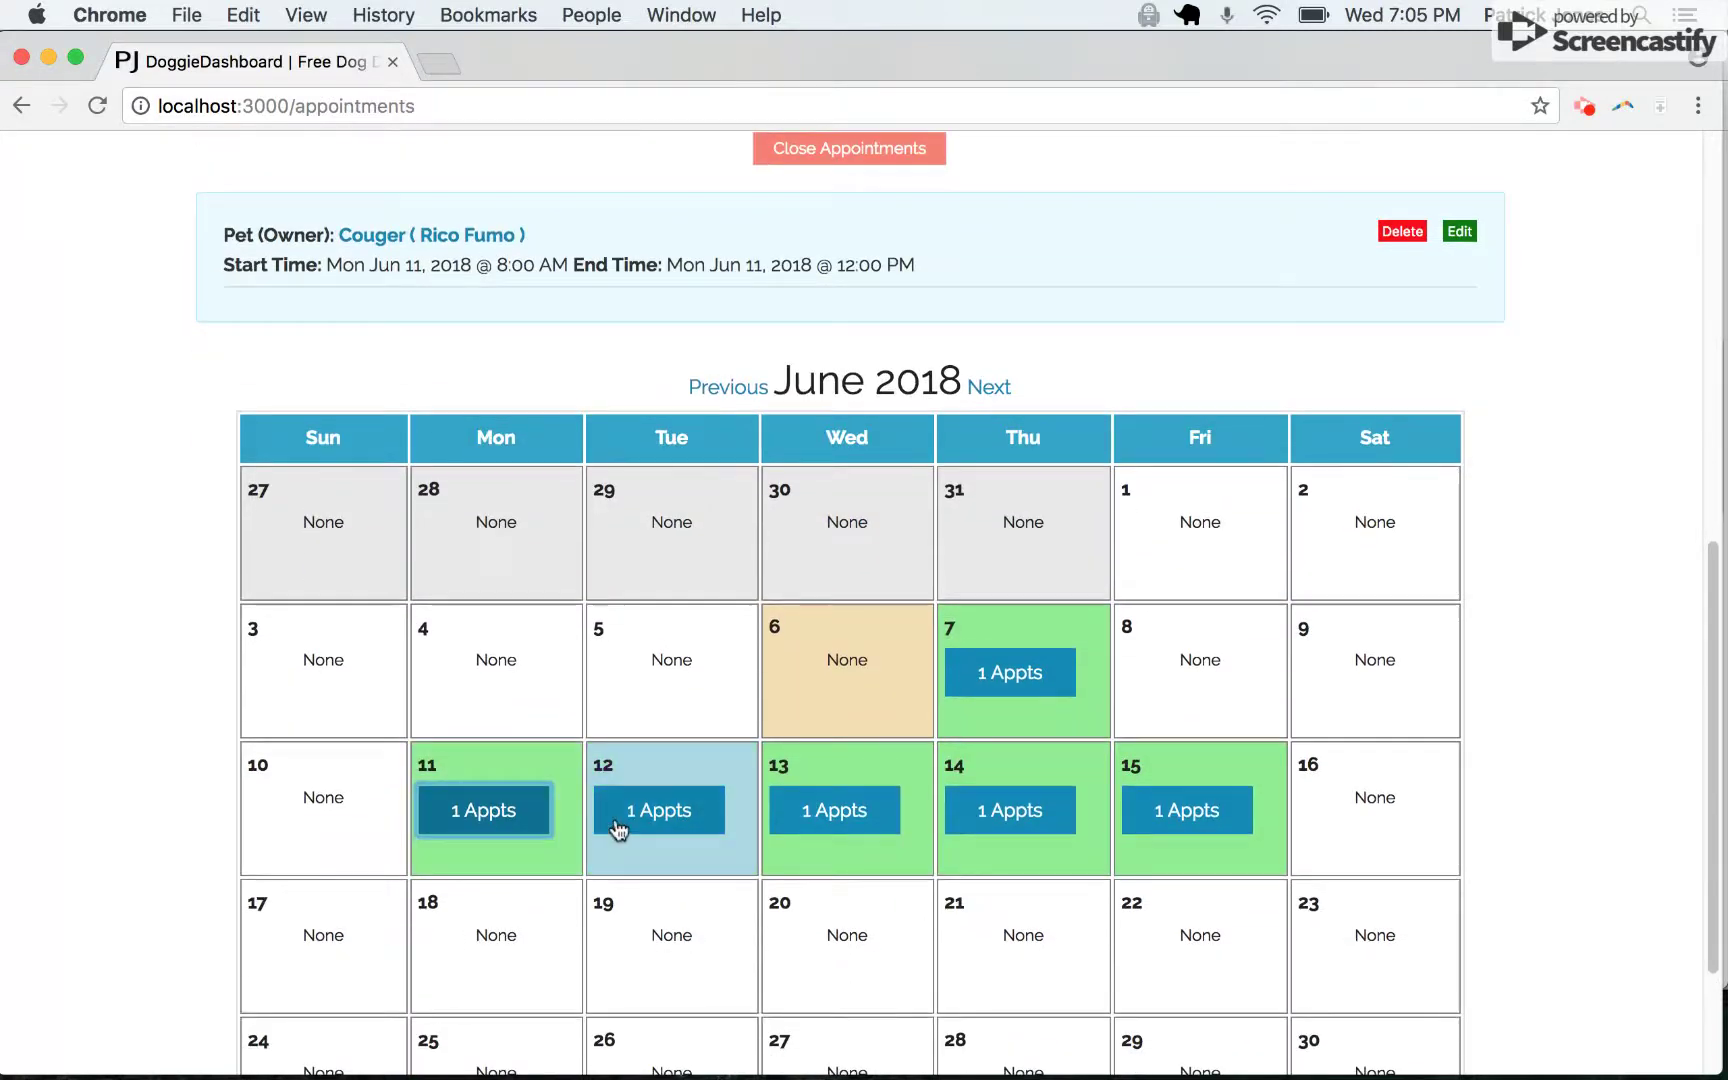
{"action": "left_click", "coordinate": [618, 826]}
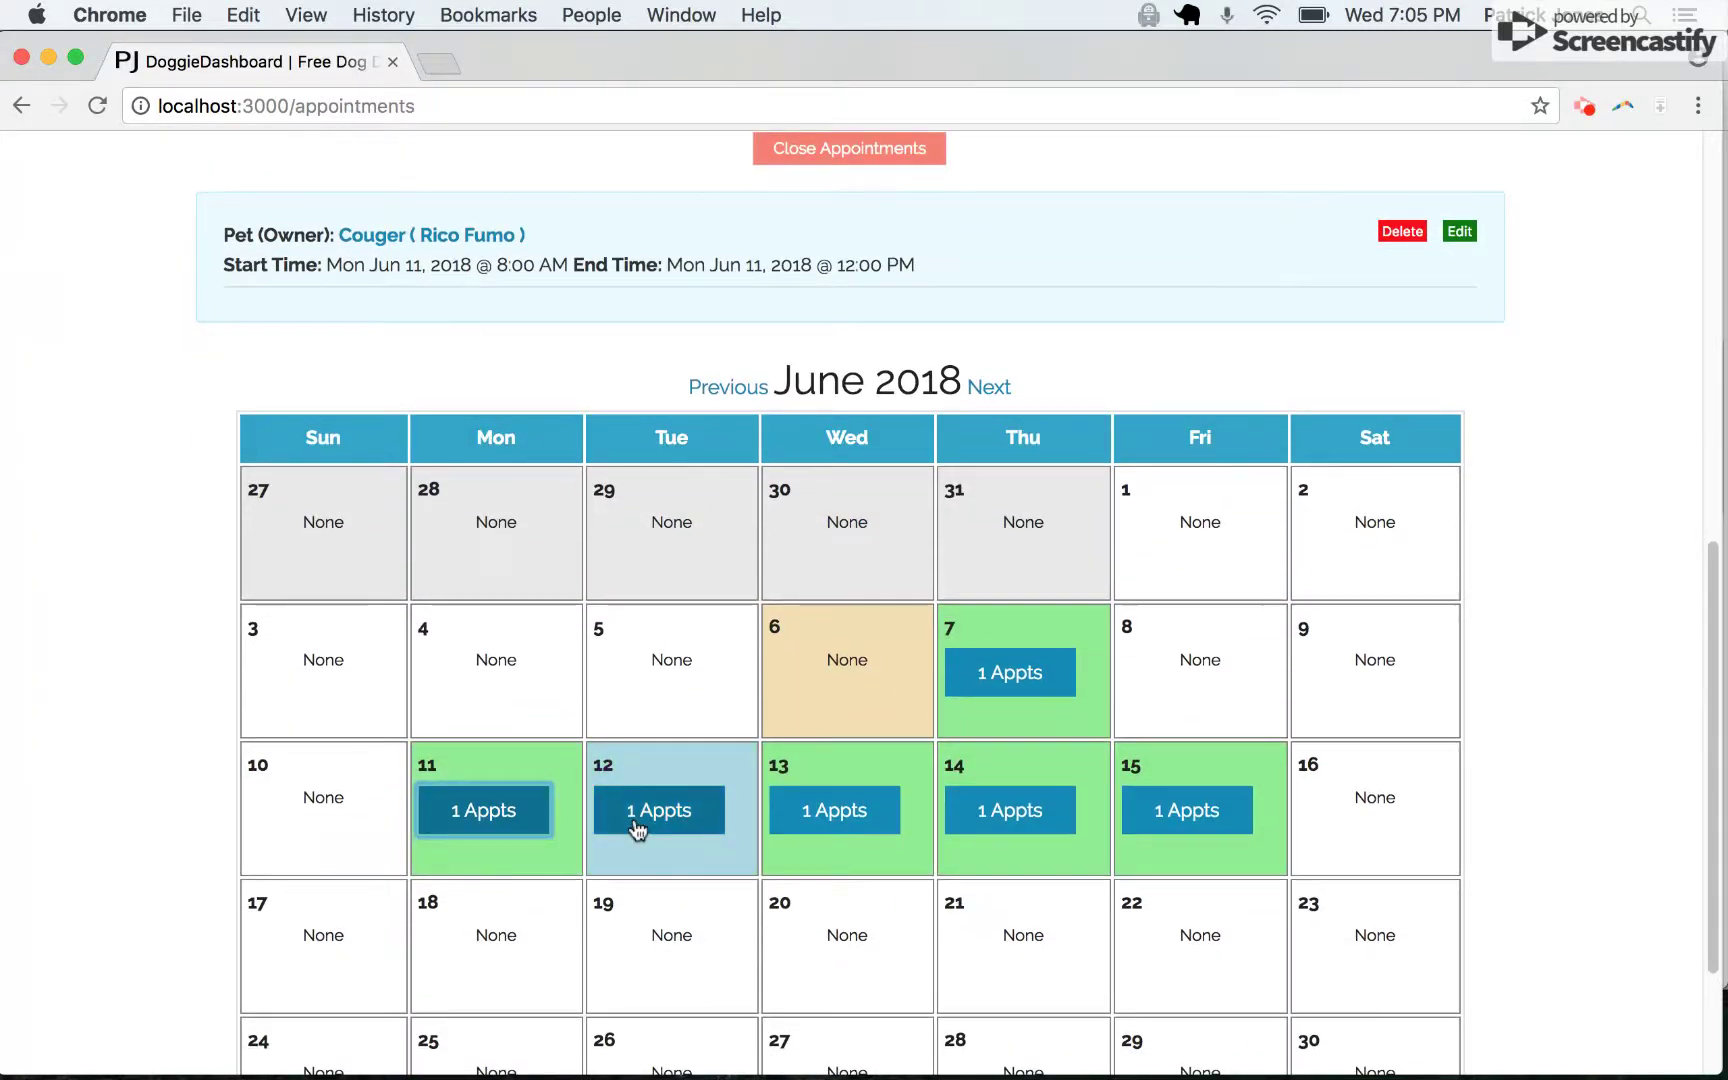
{"action": "left_click", "coordinate": [822, 818]}
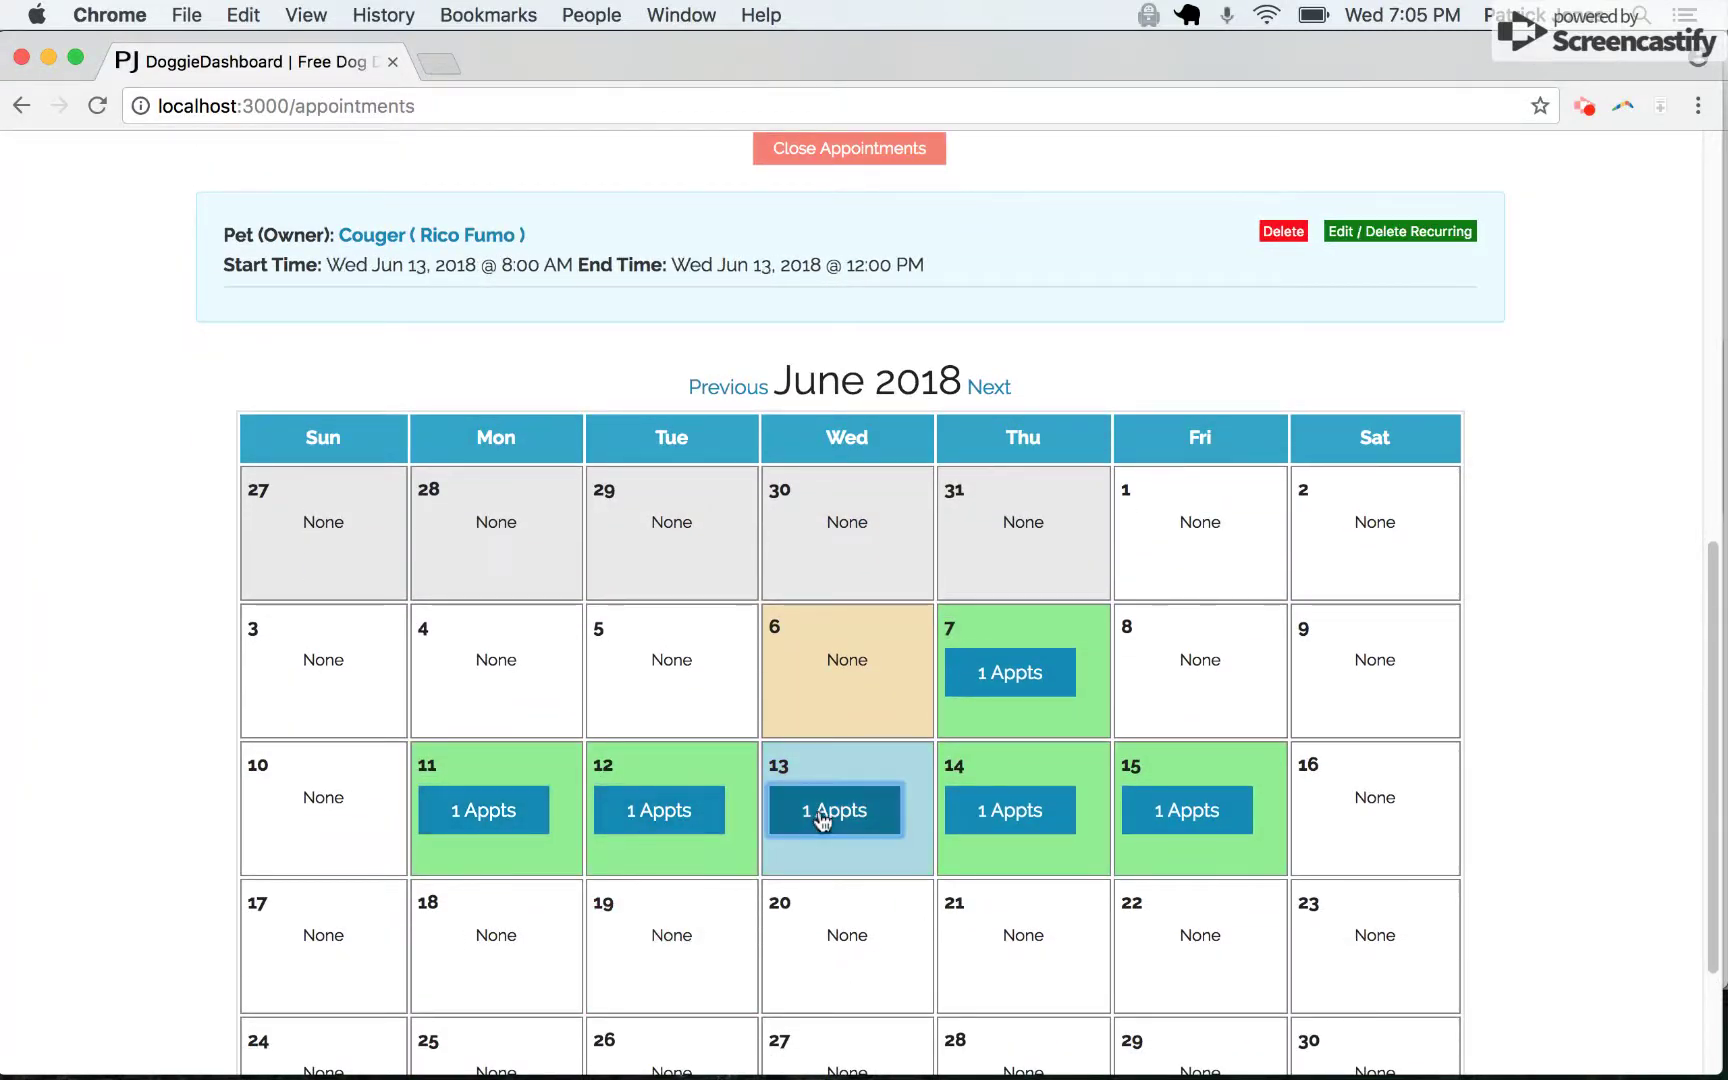
{"action": "left_click", "coordinate": [976, 821]}
{"action": "left_click", "coordinate": [1169, 815]}
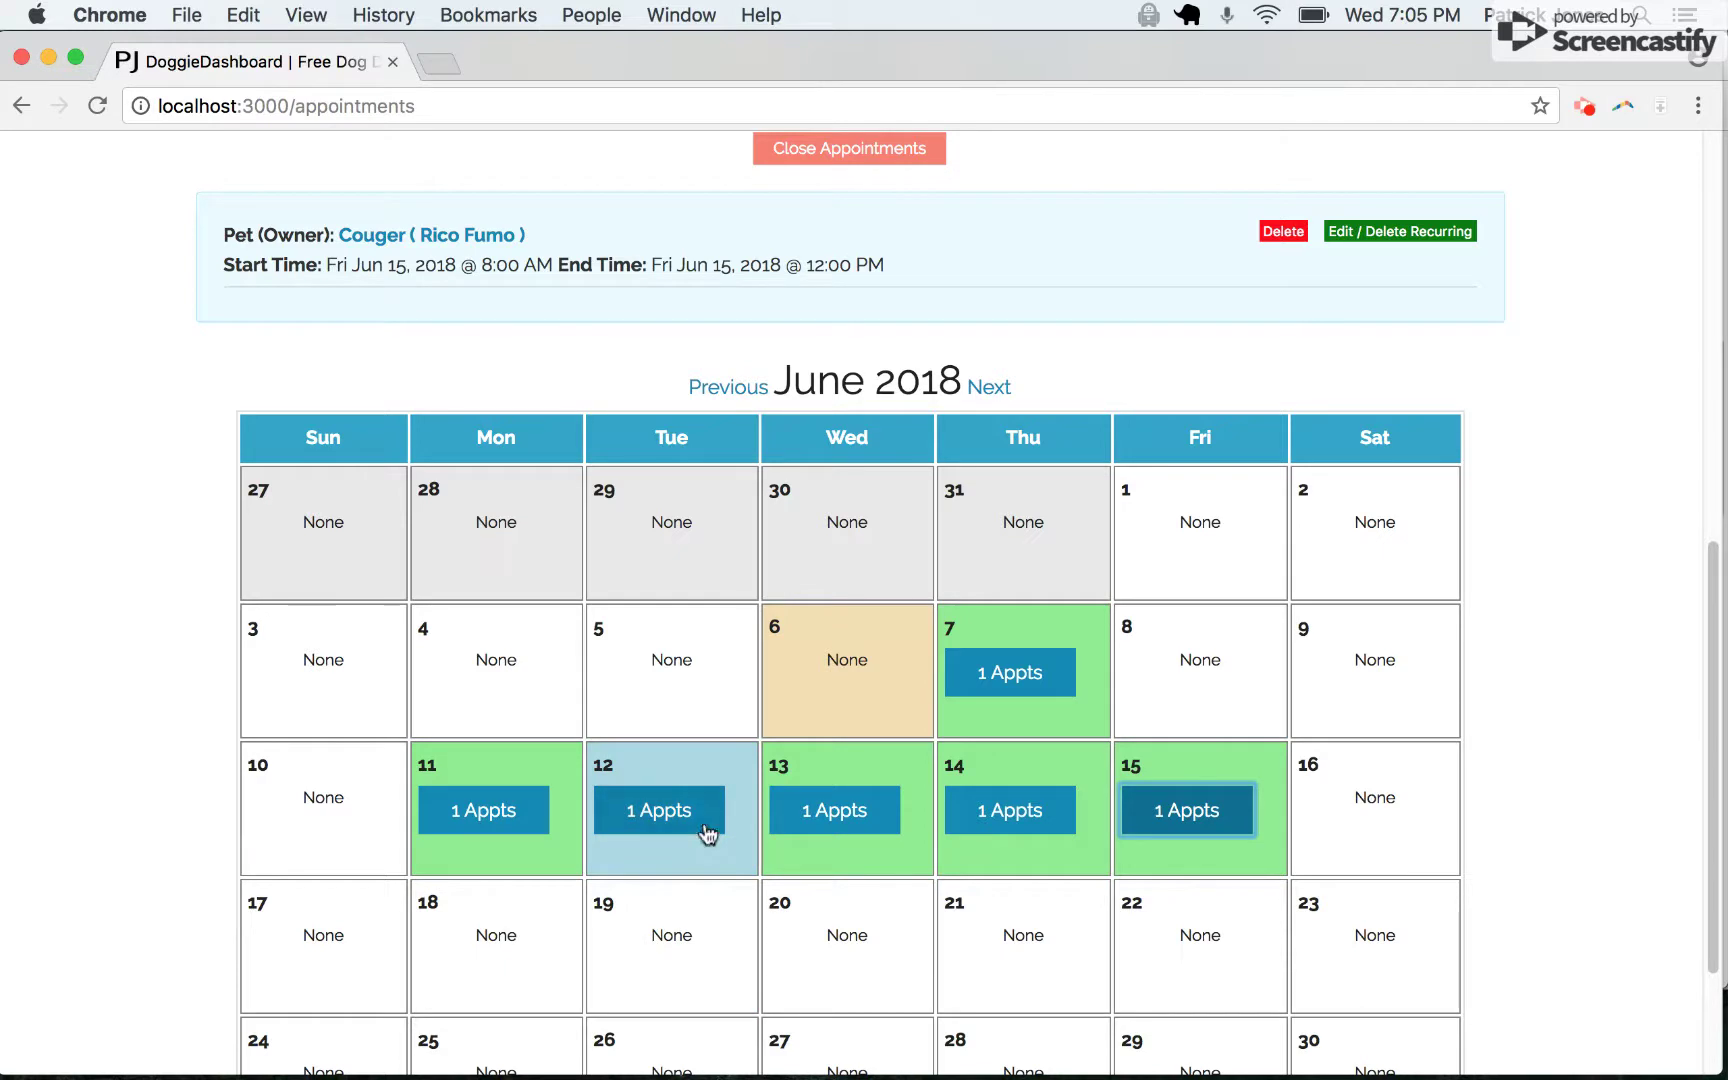
- Delete only the Jun 12 occurrence of Couger's recurring appointment
{"action": "left_click", "coordinate": [671, 827]}
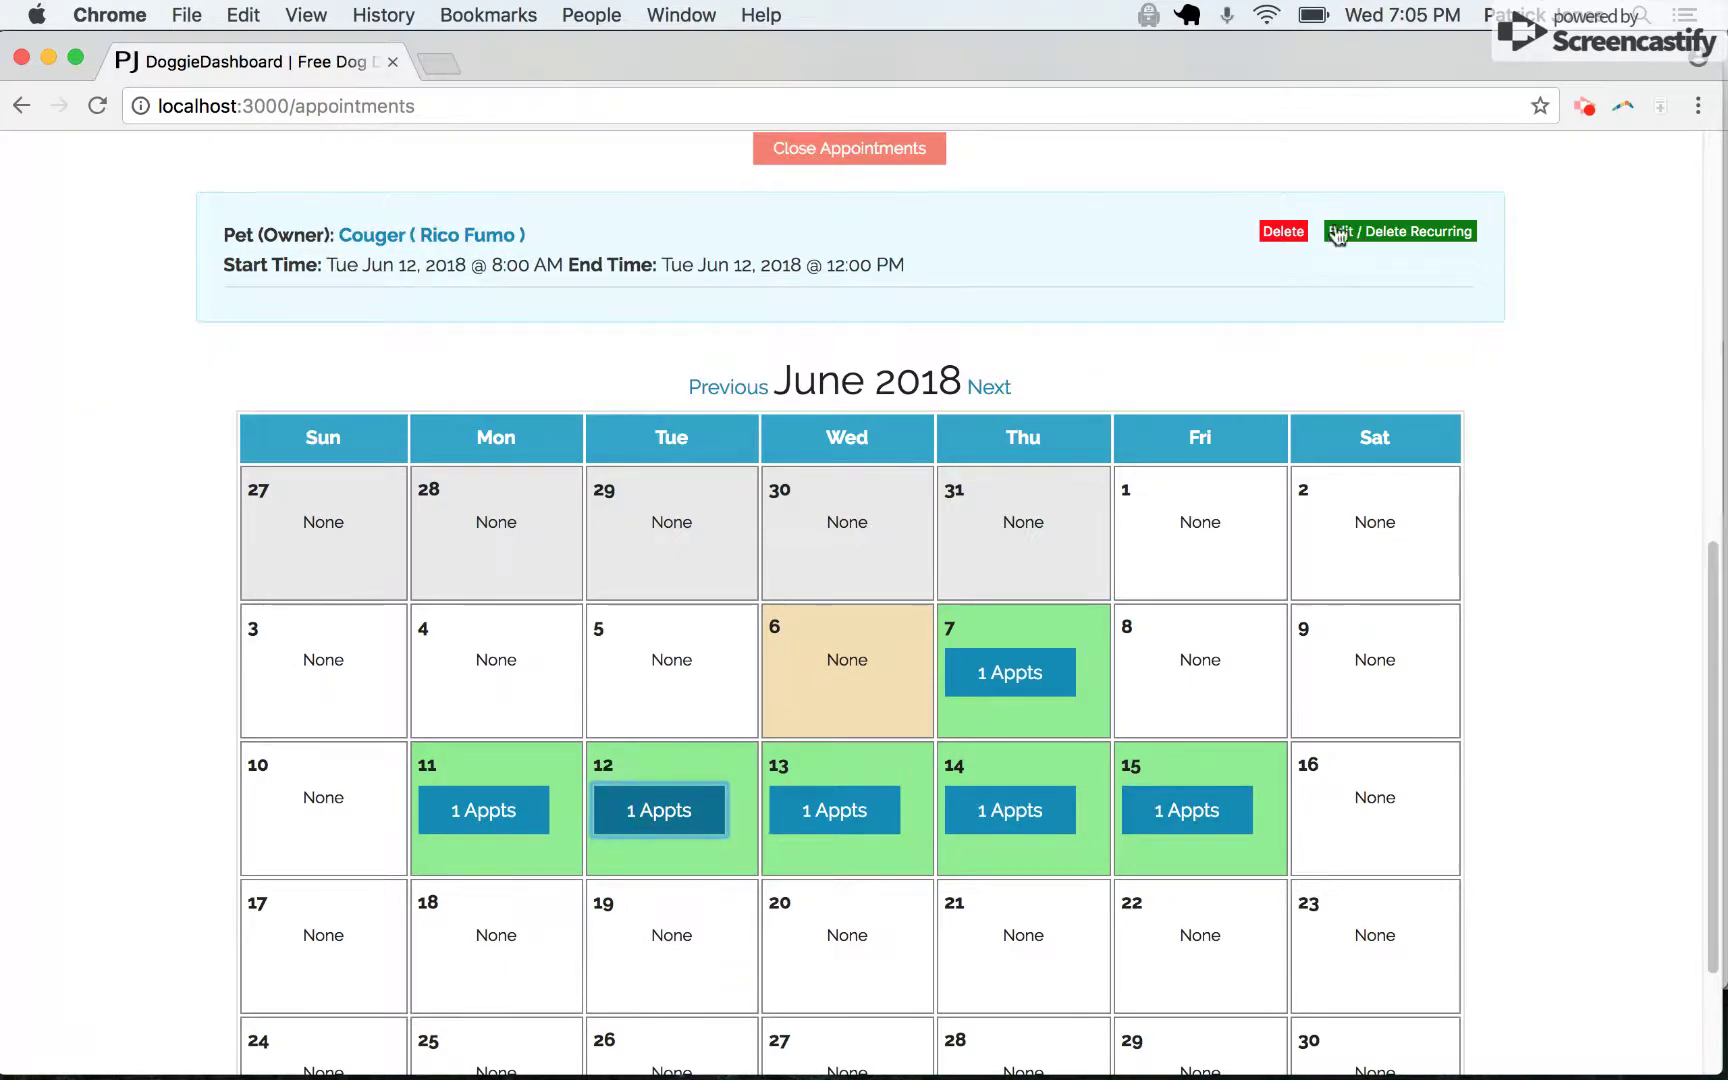
{"action": "left_click", "coordinate": [1282, 230]}
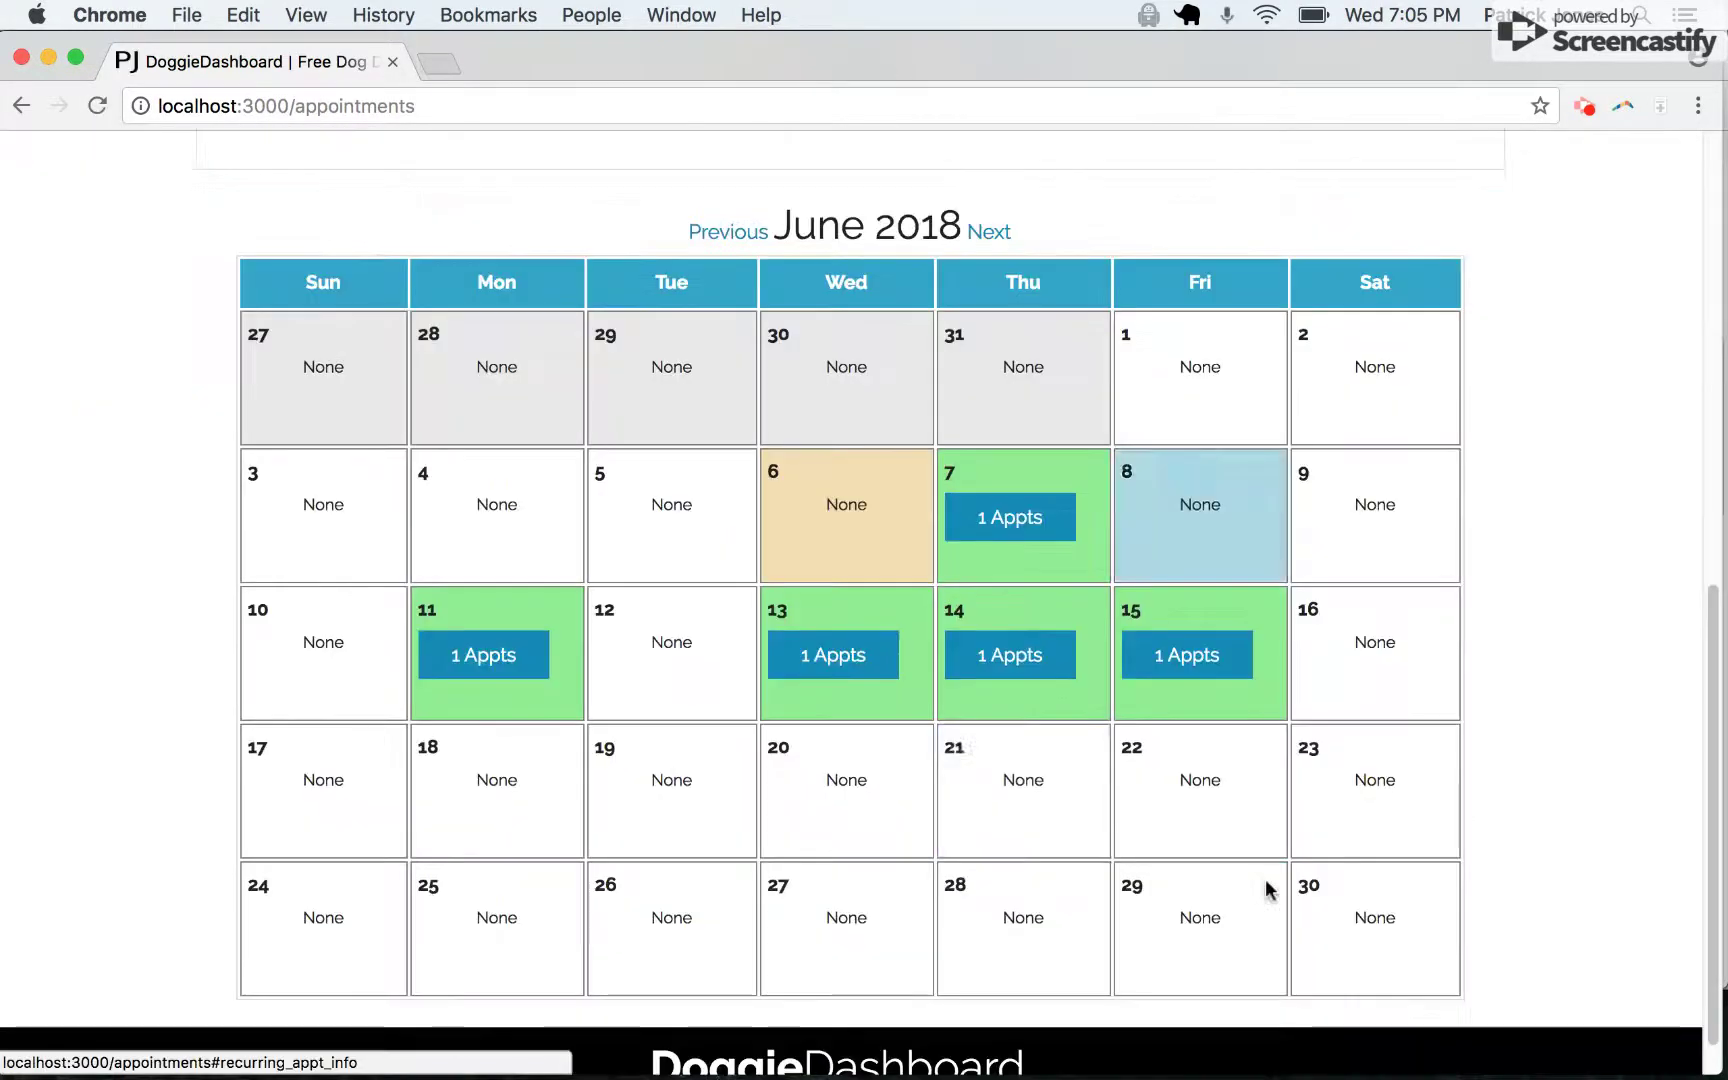
{"action": "scroll", "coordinate": [405, 662], "scroll_direction": "up", "scroll_amount": 1}
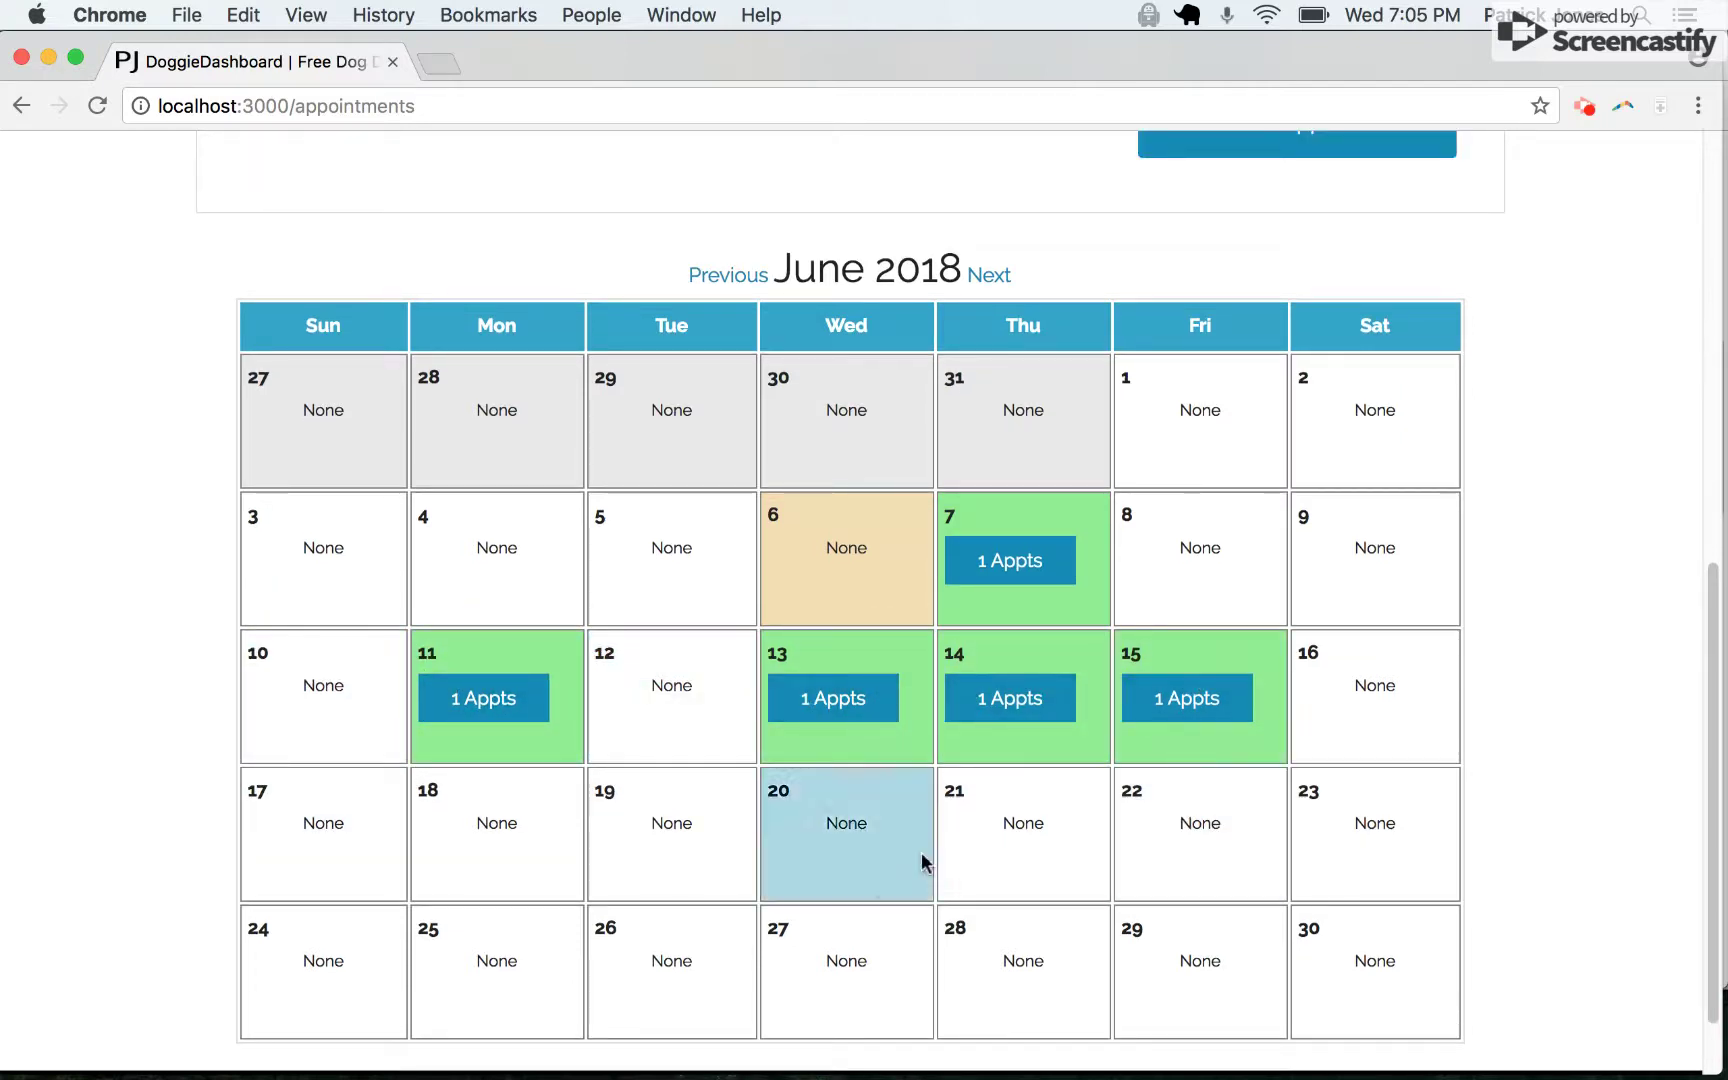
- From the Jun 14 appointment, delete all similar recurring Couger appointments via Edit / Delete Recurring
{"action": "left_click", "coordinate": [973, 715]}
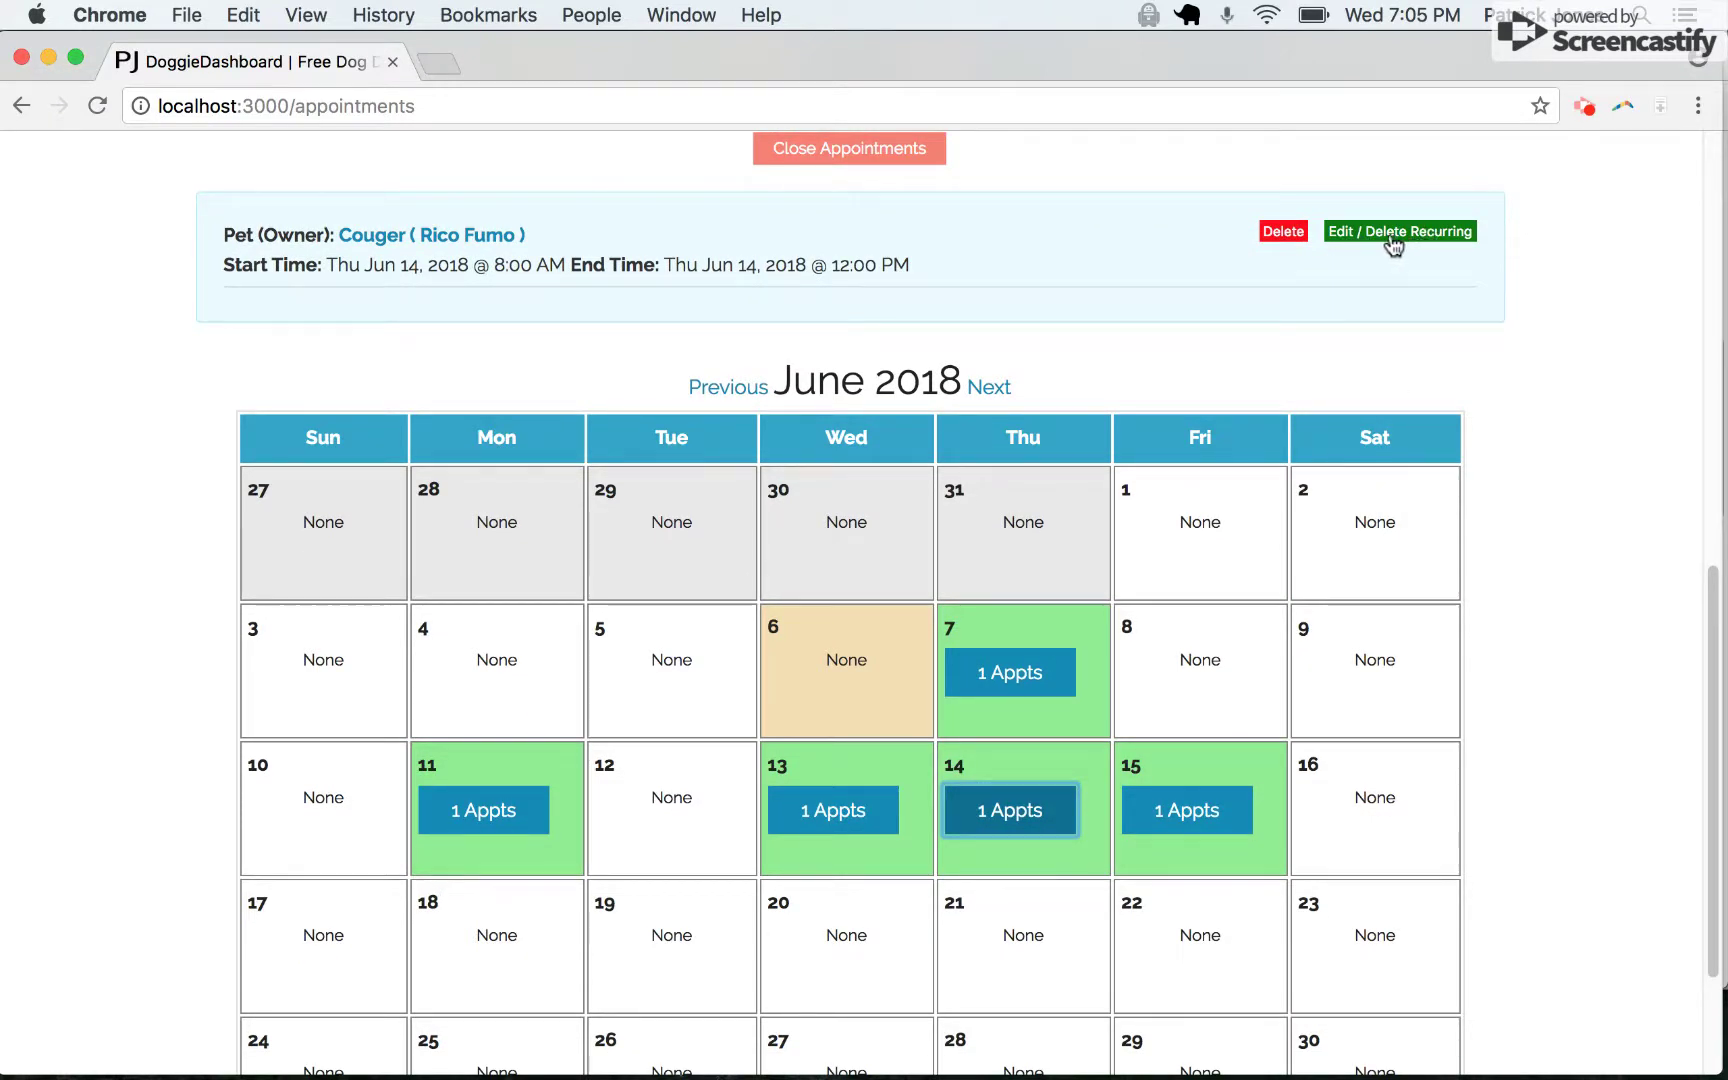
{"action": "left_click", "coordinate": [1394, 240]}
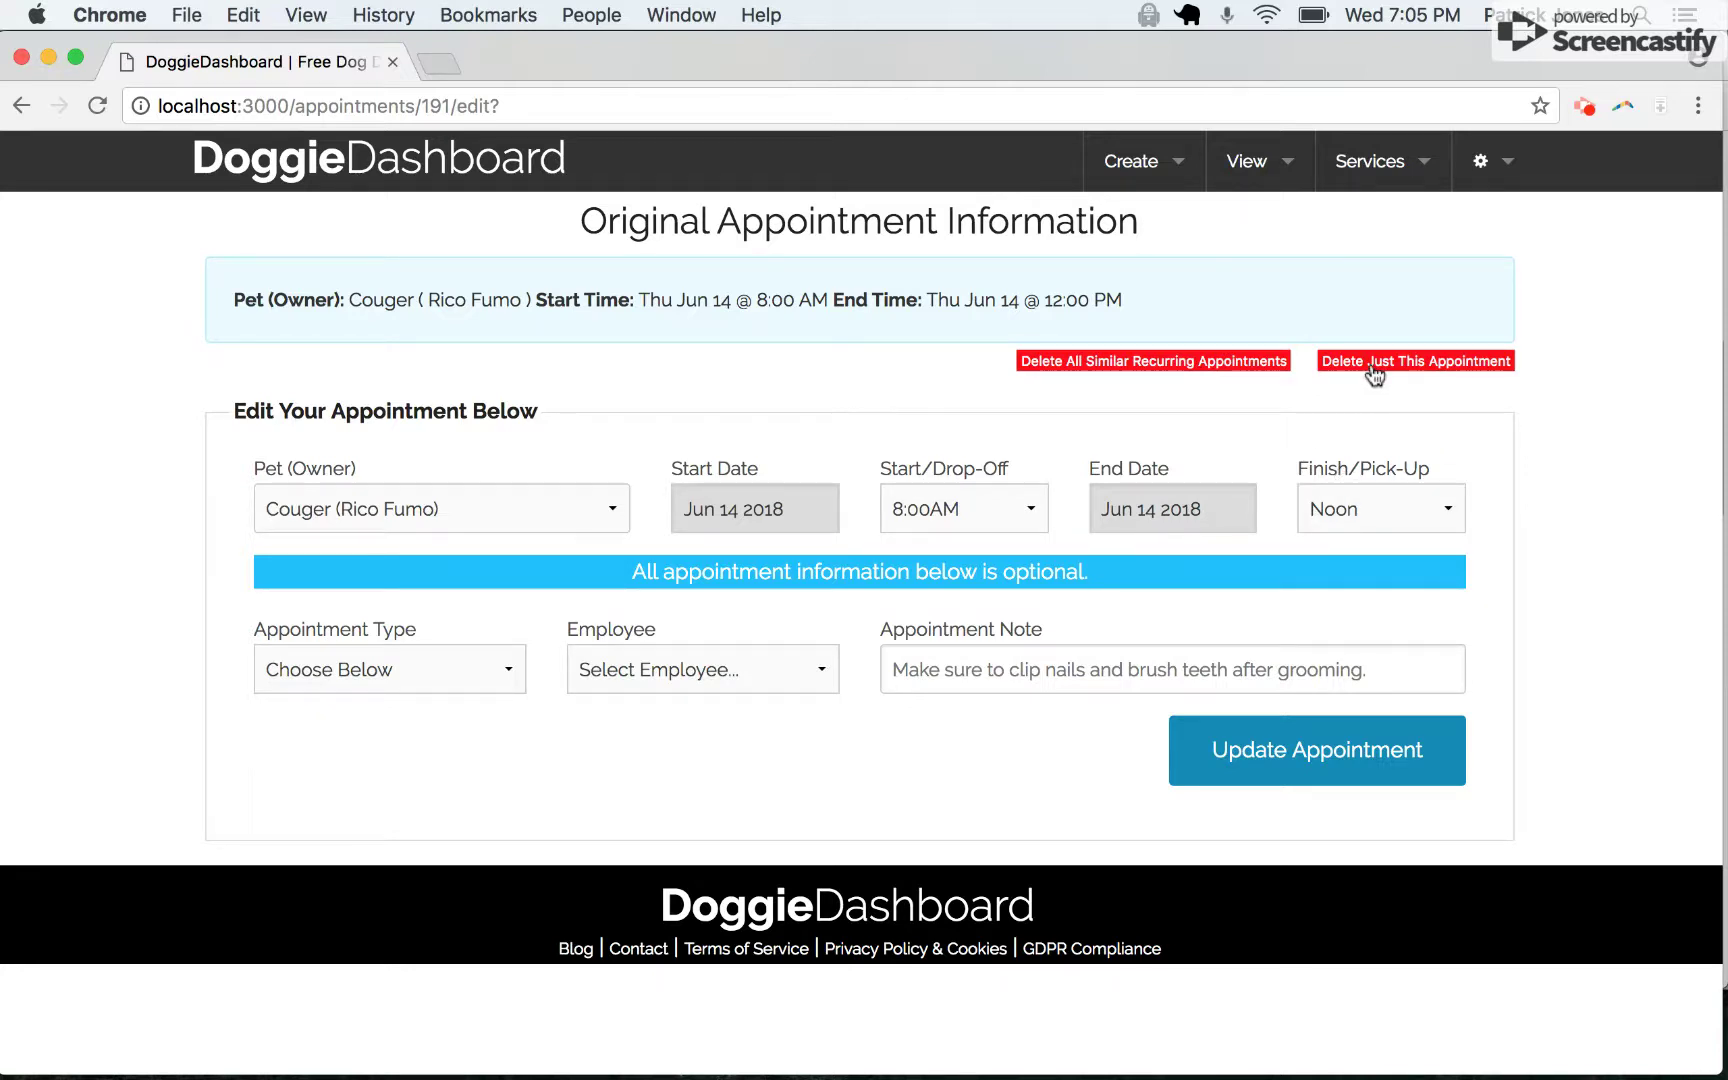
{"action": "left_click", "coordinate": [1120, 370]}
{"action": "scroll", "coordinate": [1171, 591], "scroll_direction": "down", "scroll_amount": 10}
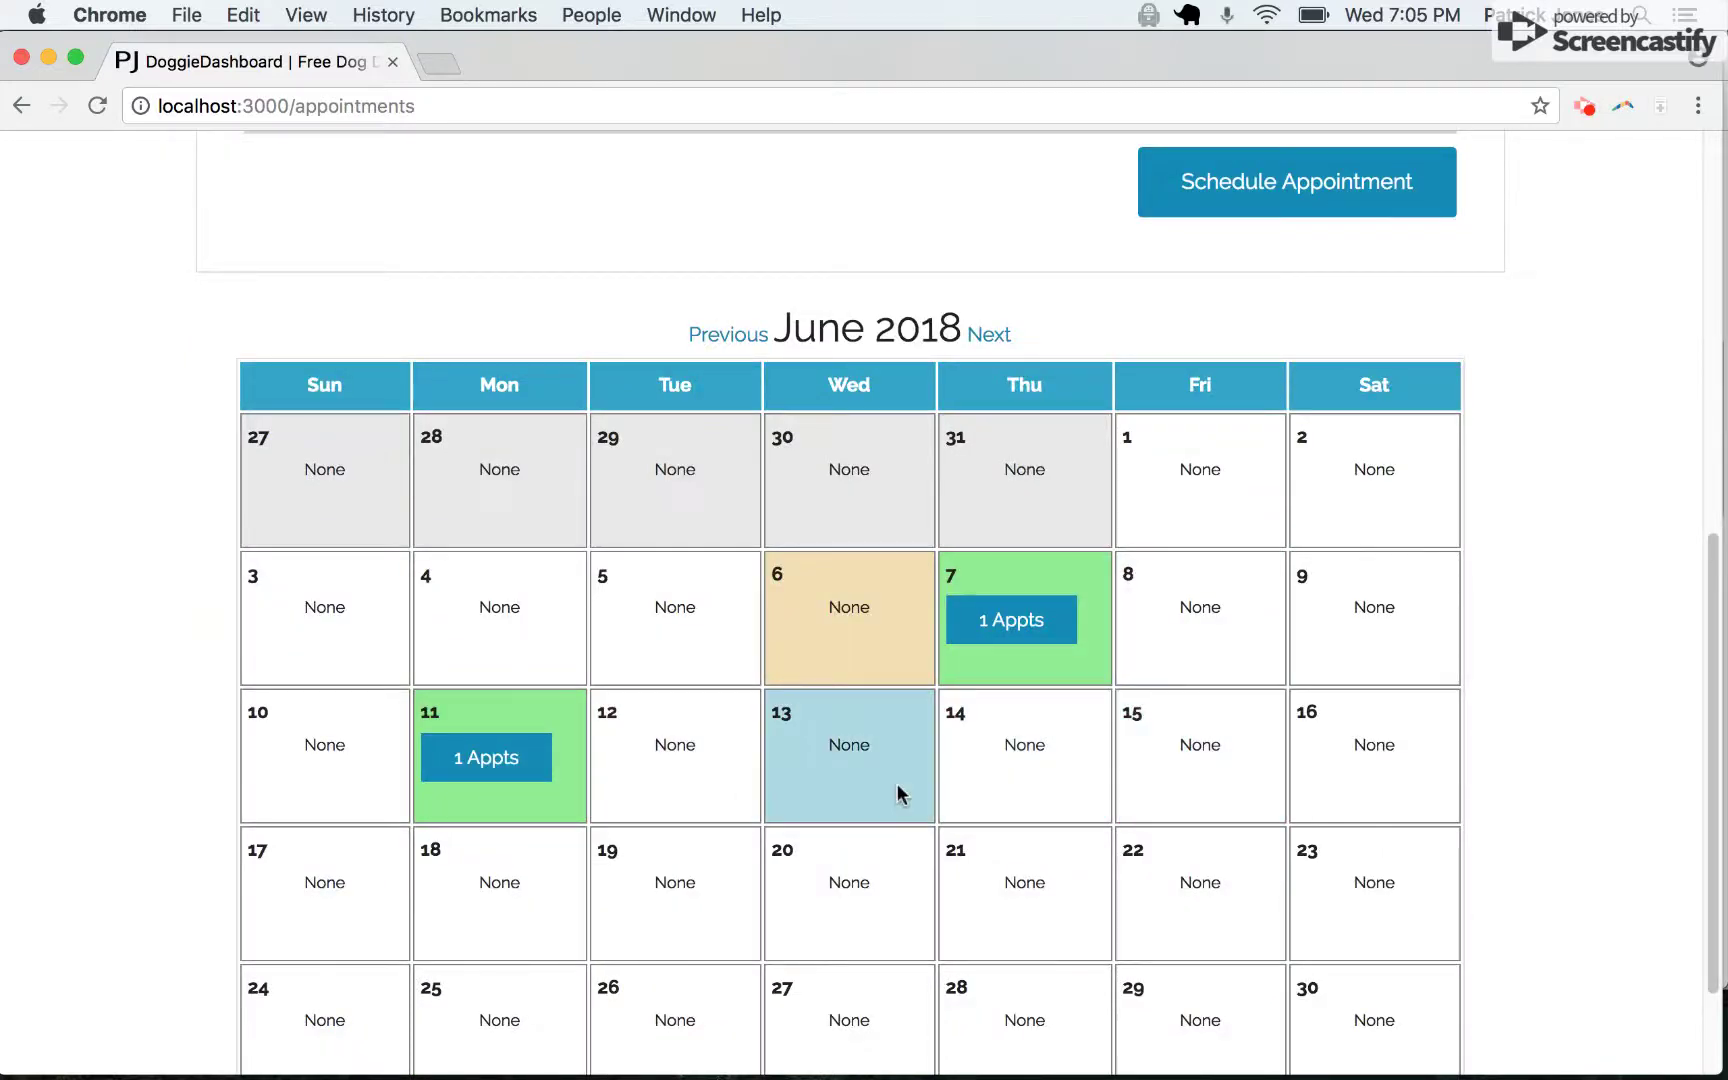
{"action": "scroll", "coordinate": [1409, 810], "scroll_direction": "up", "scroll_amount": 5}
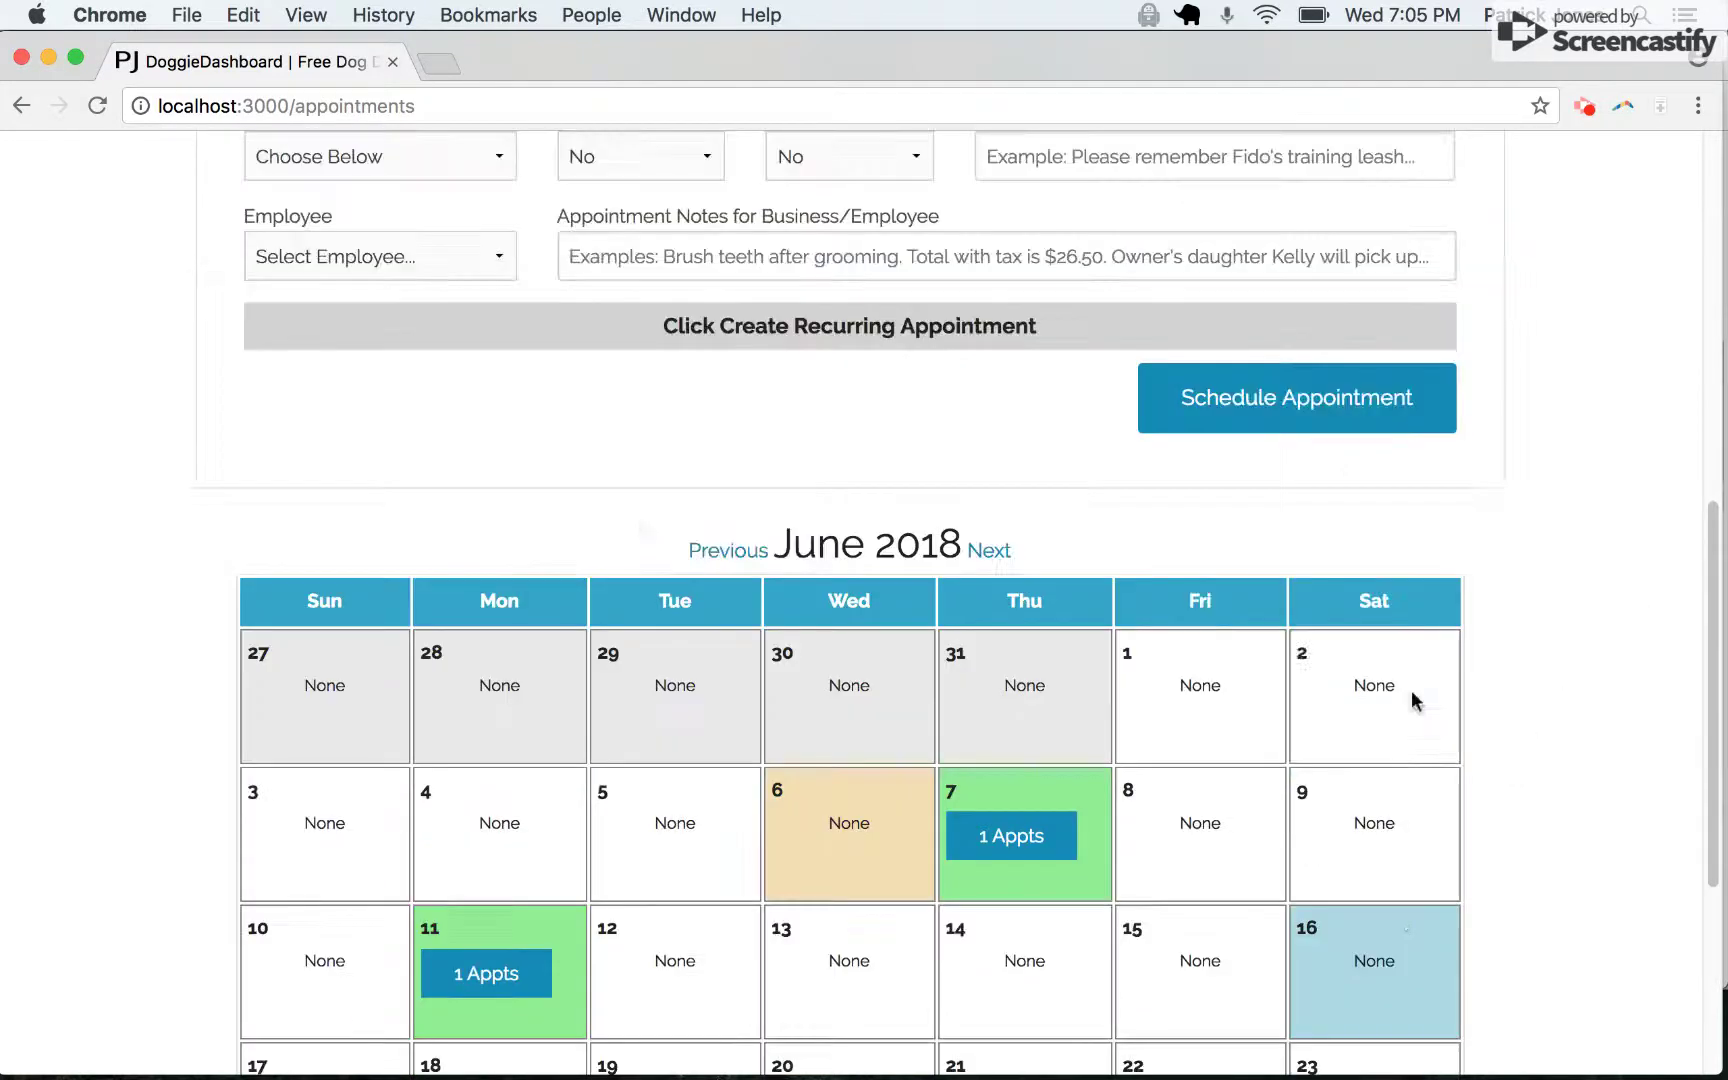
{"action": "scroll", "coordinate": [1416, 697], "scroll_direction": "up", "scroll_amount": 5}
{"action": "scroll", "coordinate": [1413, 688], "scroll_direction": "up", "scroll_amount": 5}
{"action": "scroll", "coordinate": [1414, 689], "scroll_direction": "up", "scroll_amount": 5}
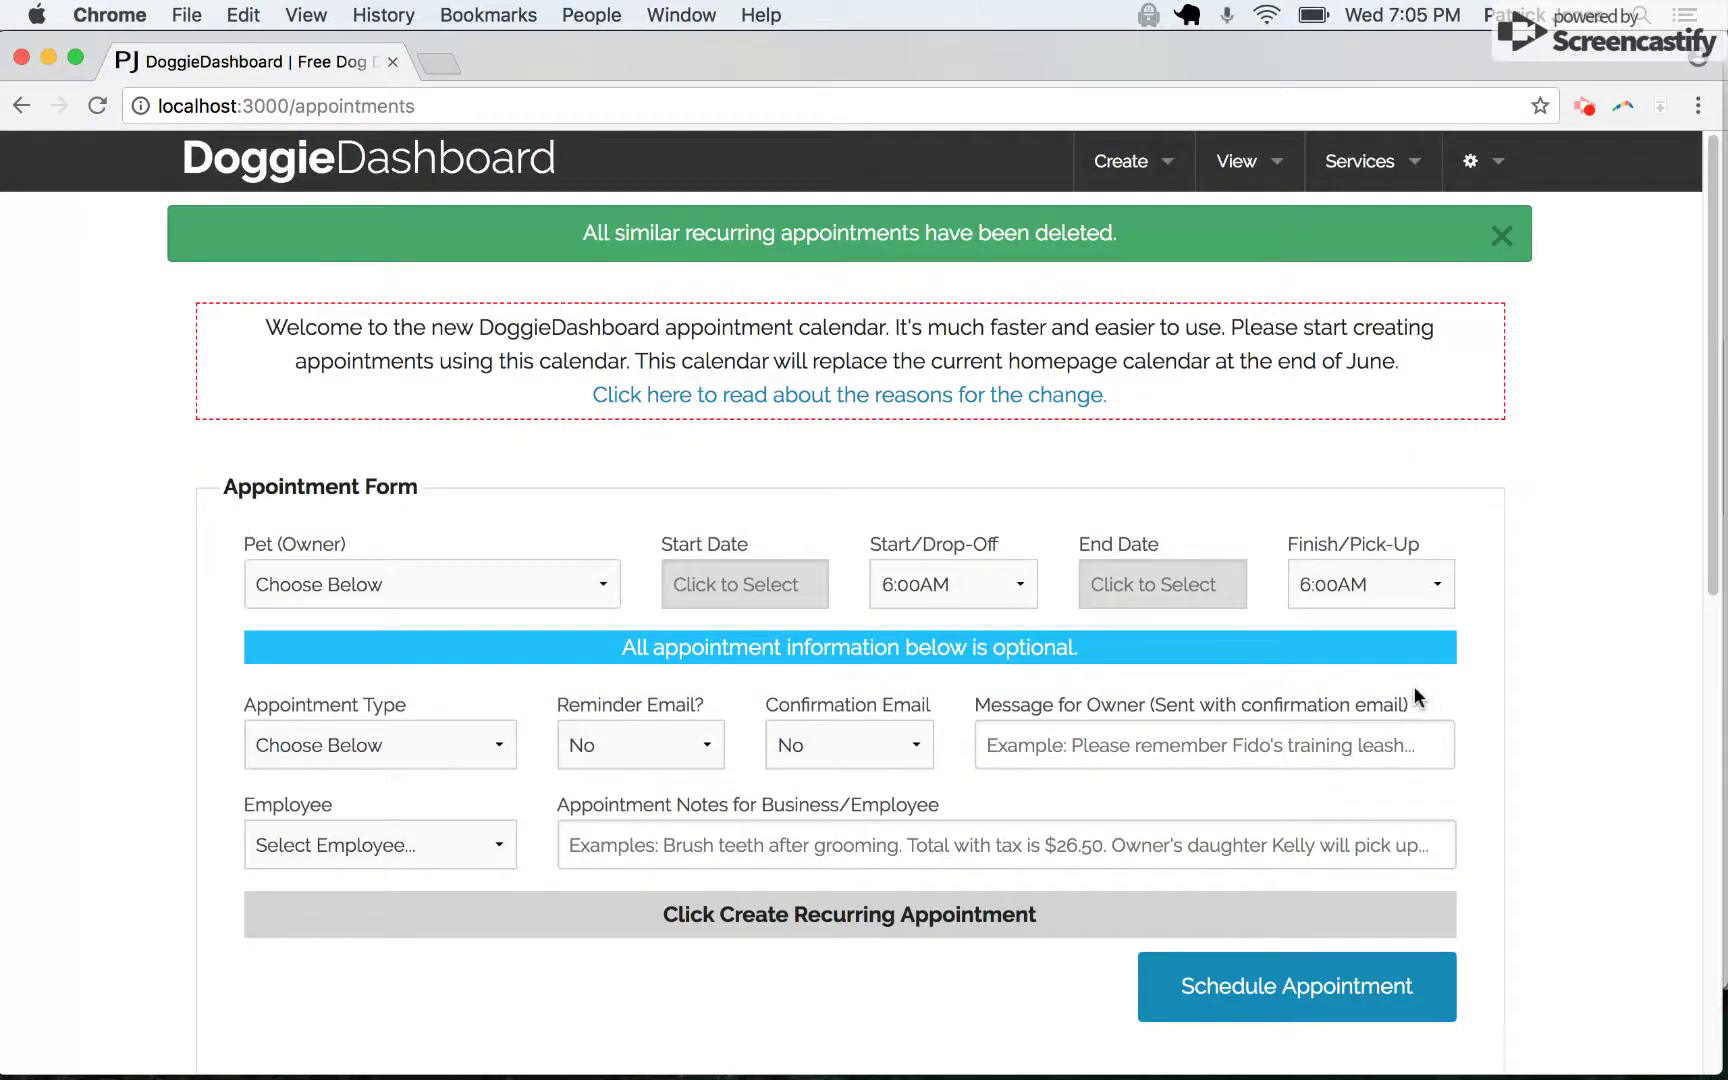